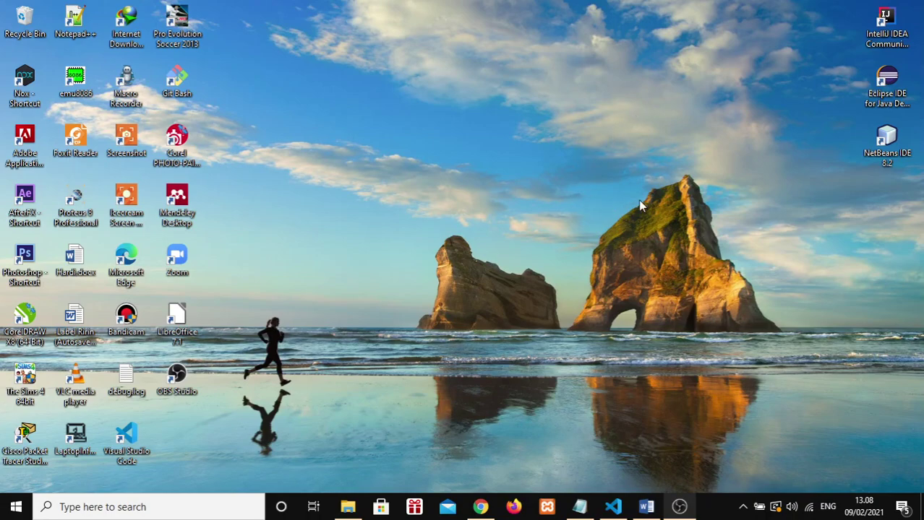
Step: Launch the XAMPP Control Panel from the taskbar
click(549, 502)
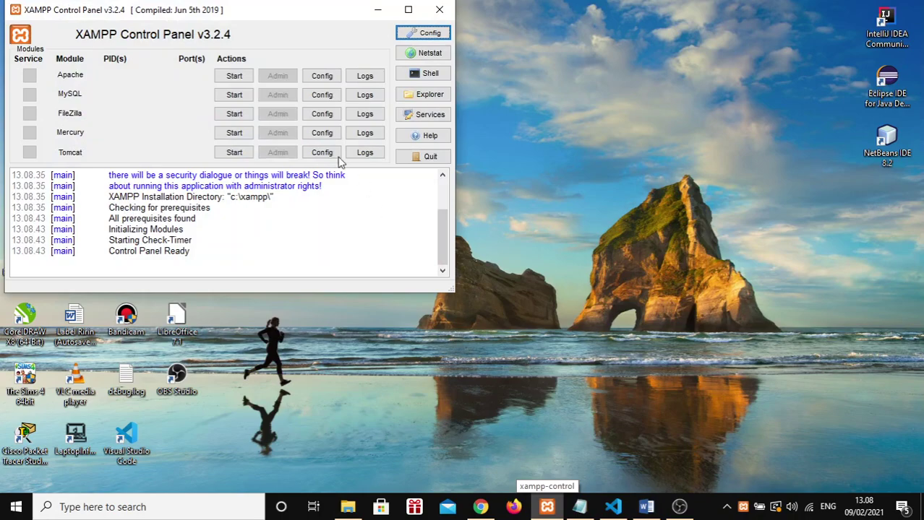
Step: Start the MySQL and Apache services, then minimize the XAMPP Control Panel
click(234, 94)
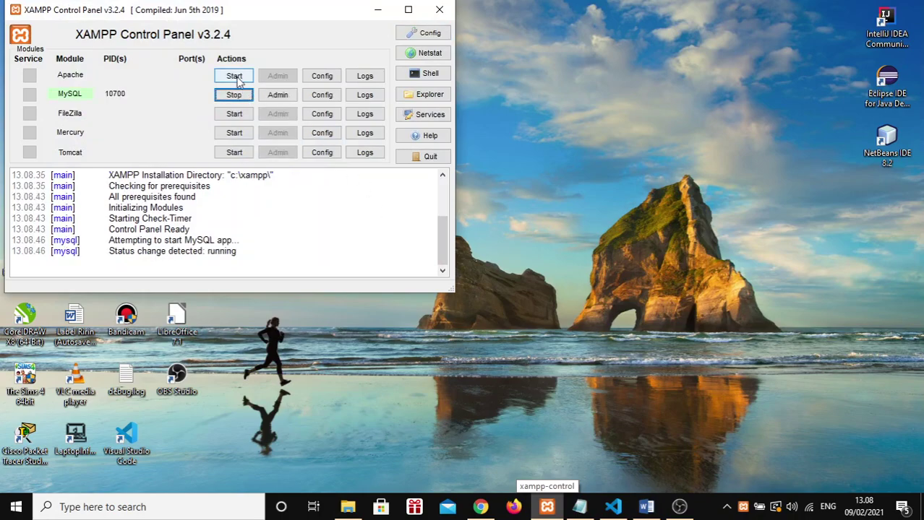
click(234, 76)
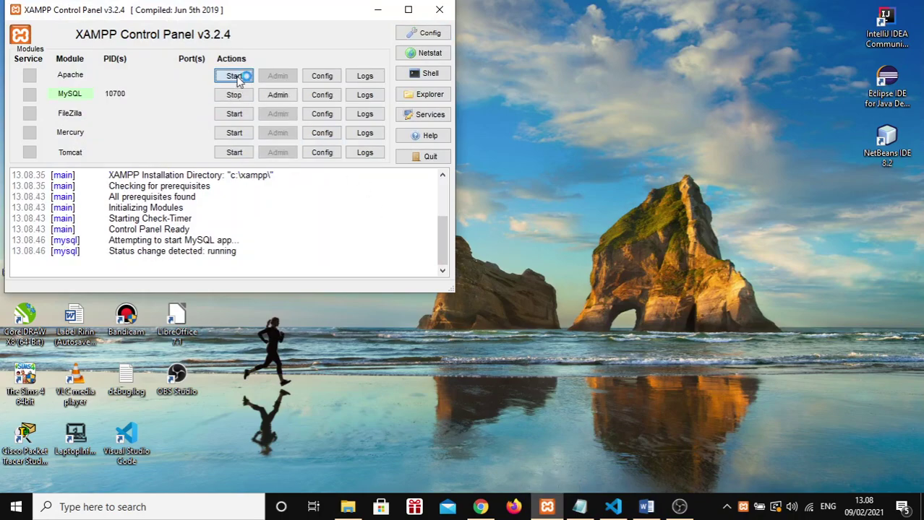
click(377, 10)
Step: Load the attendance app at localhost/kp_ilham_ramadhan in Chrome
click(480, 507)
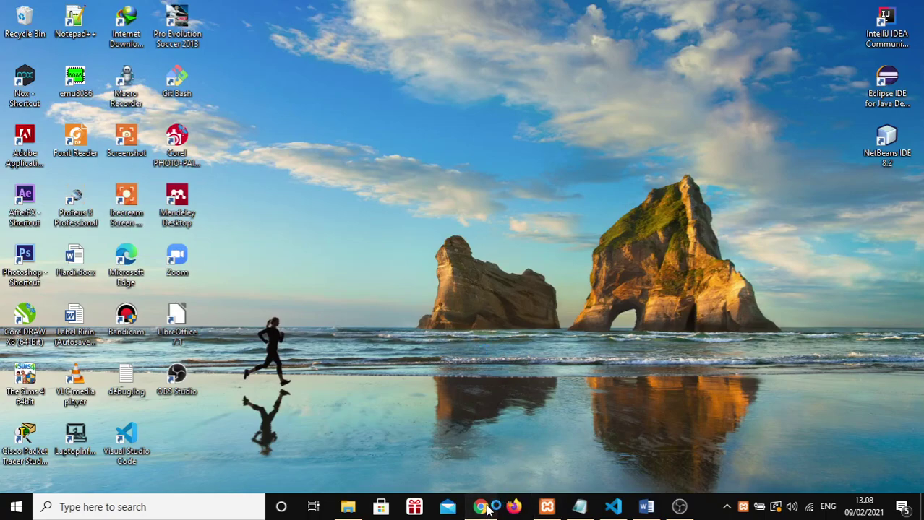
click(136, 35)
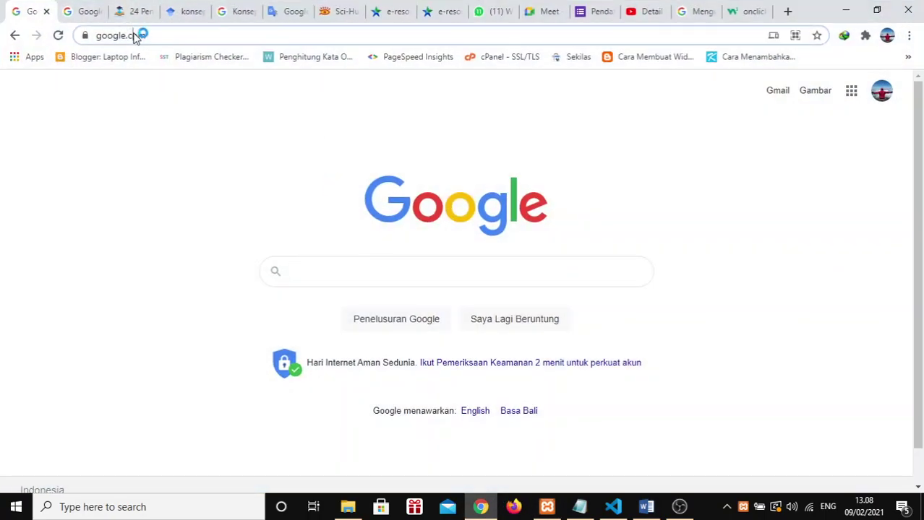
text(l)
key(Return)
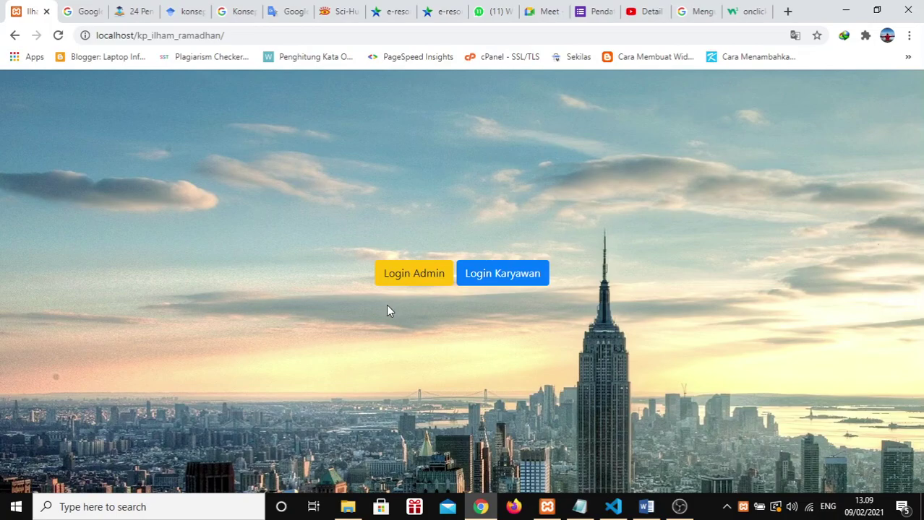
Step: Load localhost/kp_ilham_ramadhan in a new incognito window
key(ctrl+shift+n)
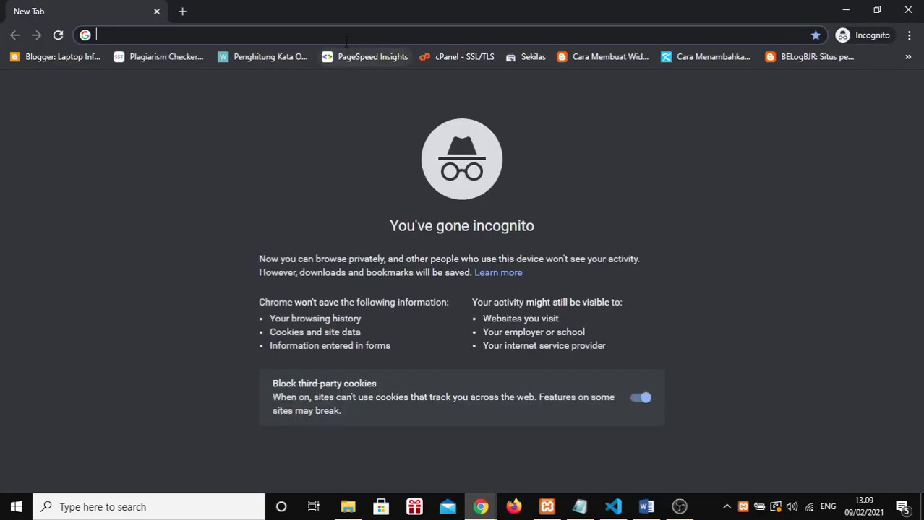
text(lo)
key(Right)
key(Return)
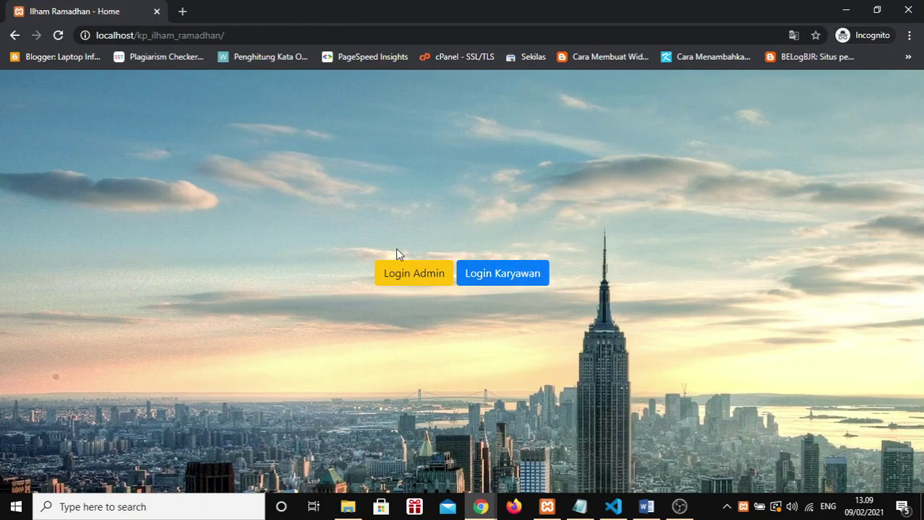
Step: Go back to the main window and open localhost/phpmyadmin
key(alt+Tab)
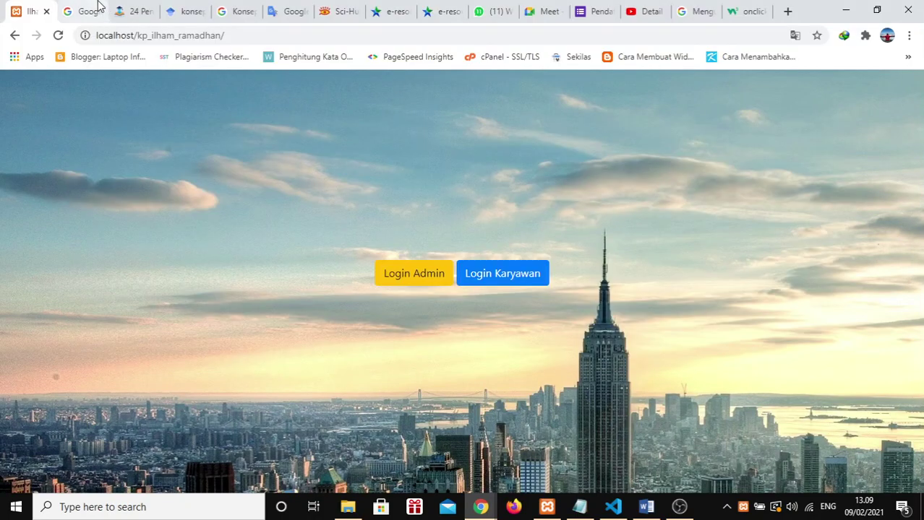
click(86, 11)
click(175, 36)
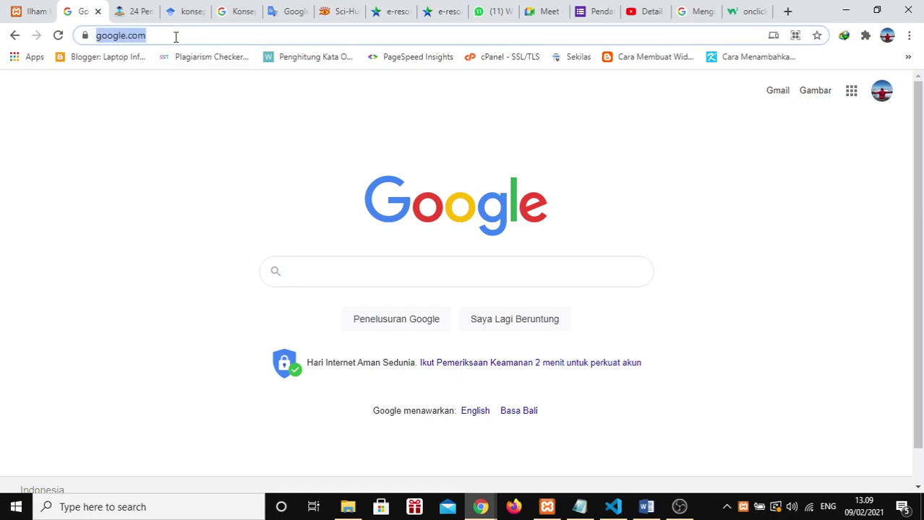
text(l)
key(Right)
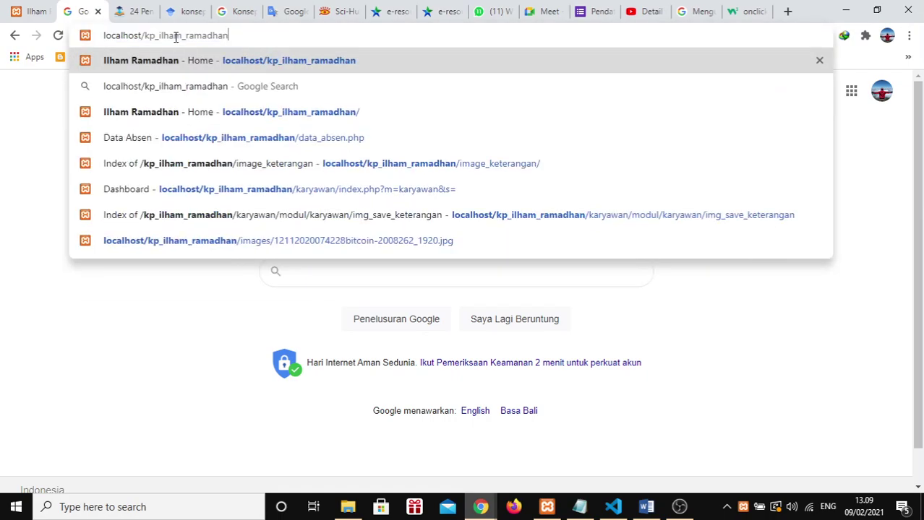
key(ctrl+BackSpace)
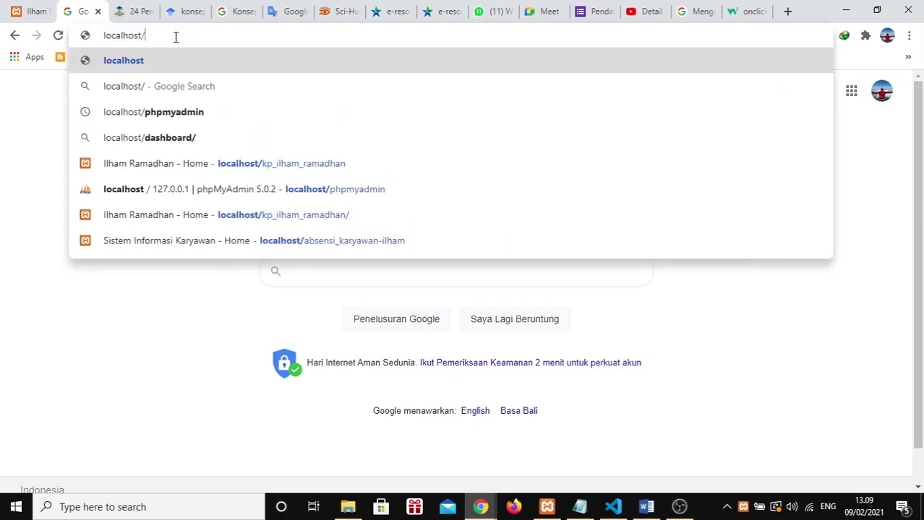
text(php)
key(Return)
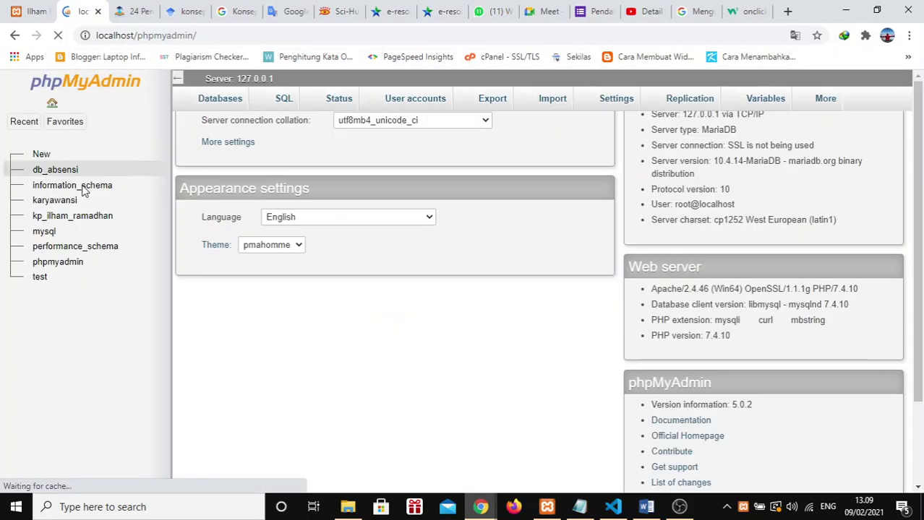
Step: Open the Designer diagram for the kp_ilham_ramadhan database via More > Designer
click(77, 217)
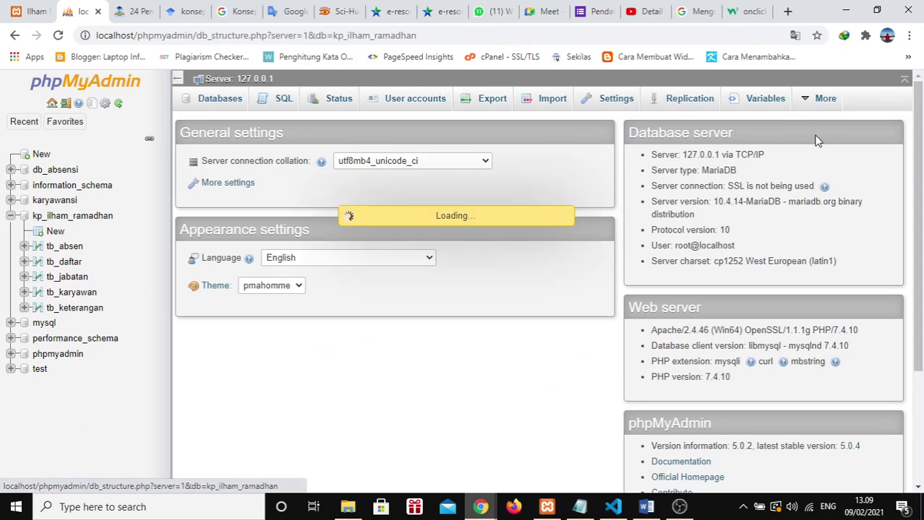
mouse_move(811, 107)
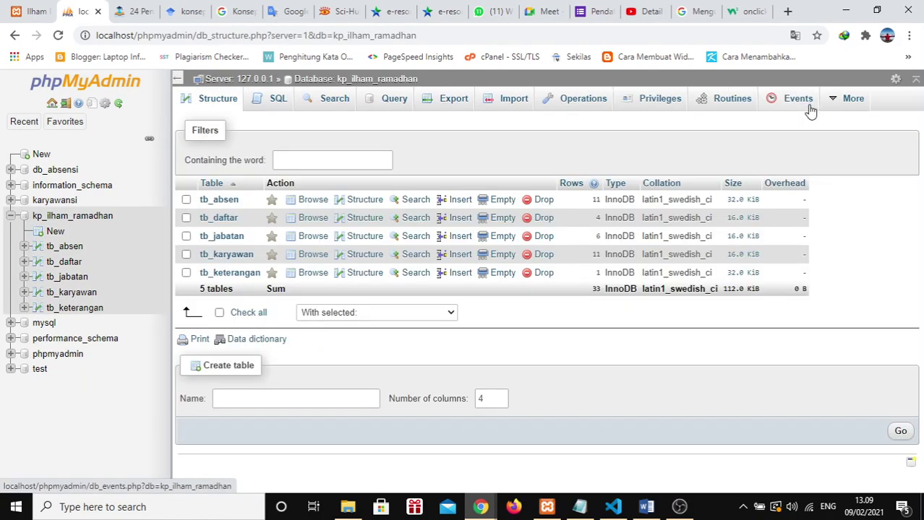
mouse_move(841, 99)
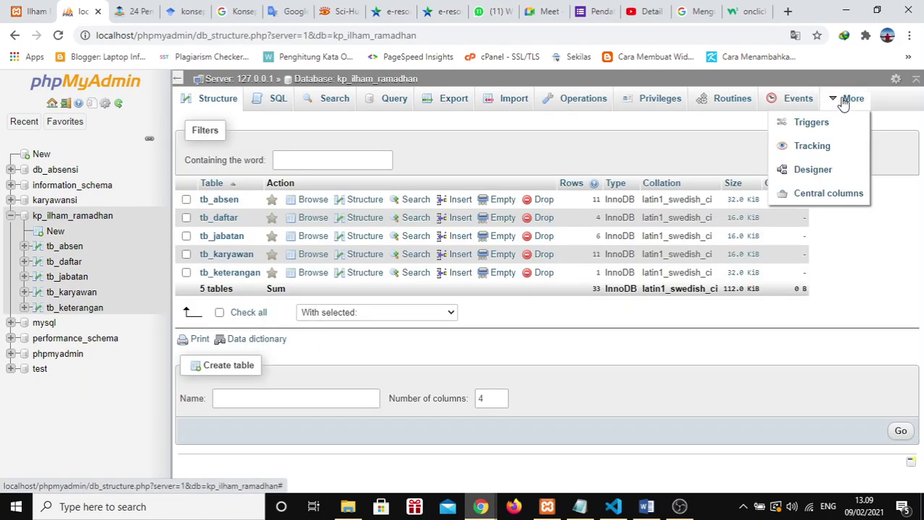
click(818, 178)
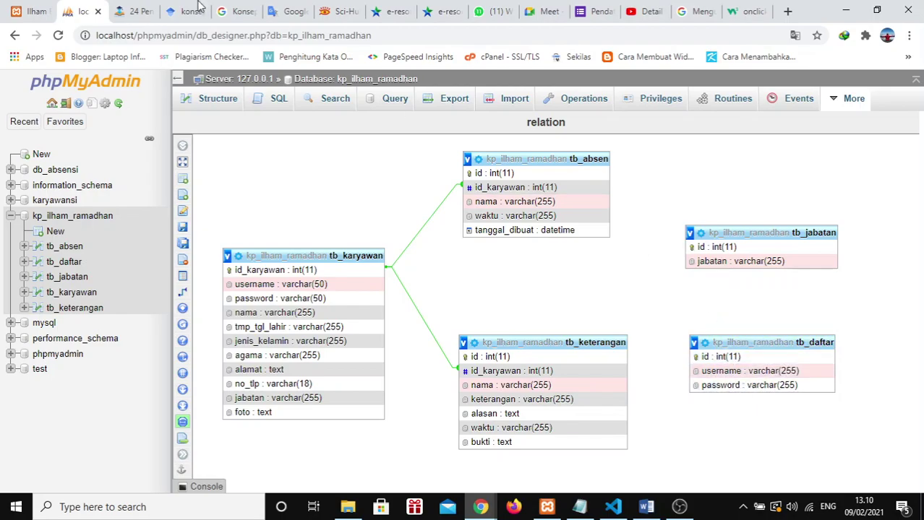
Step: Log in through Login Admin with the admin username and password
click(4, 9)
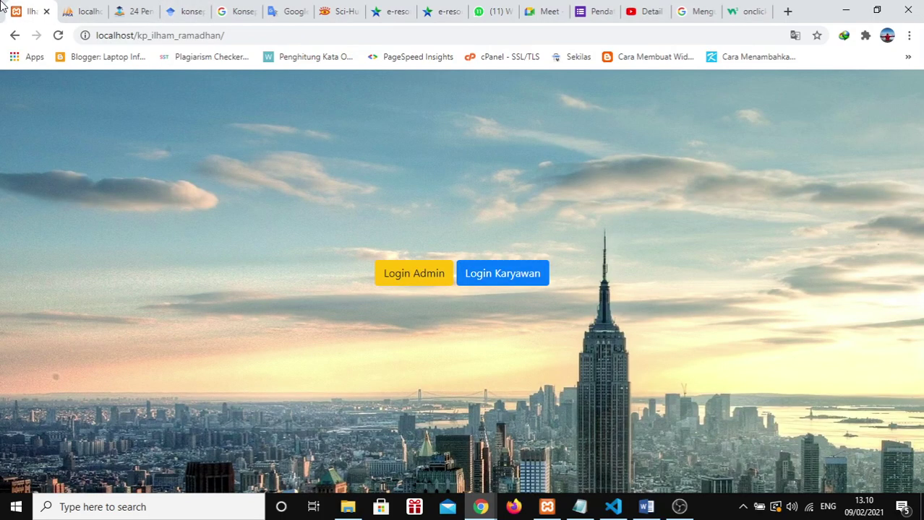
click(418, 280)
click(414, 273)
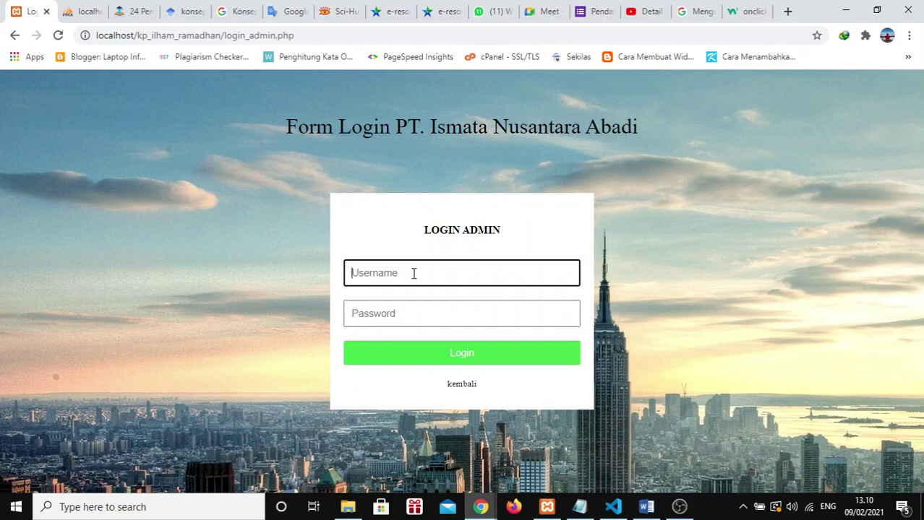
text(ilham)
key(Tab)
text(1234)
key(Return)
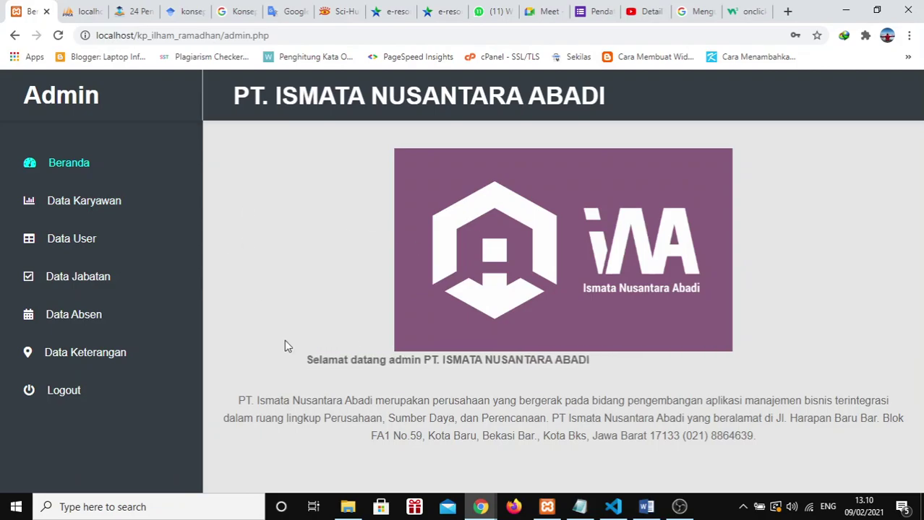
Step: Open Data Karyawan and scroll through the employee table
click(64, 207)
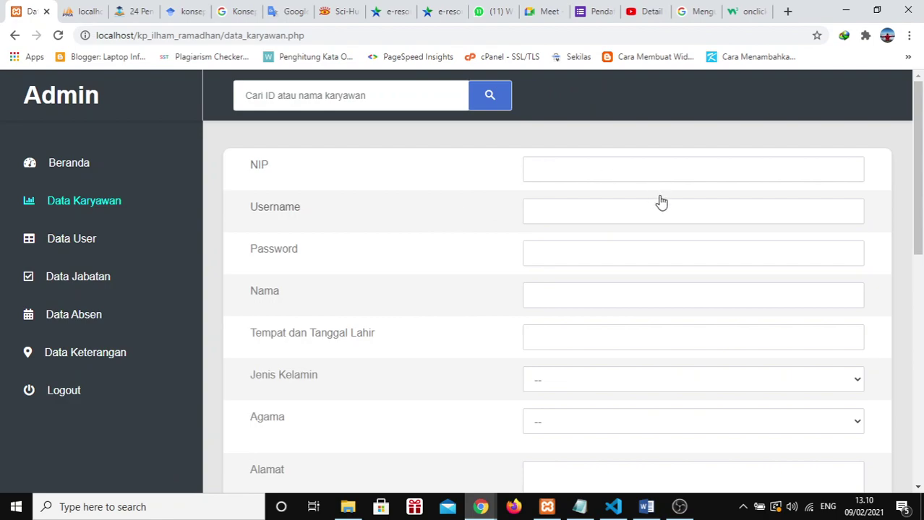
scroll(658, 201, down, 10)
scroll(660, 201, up, 10)
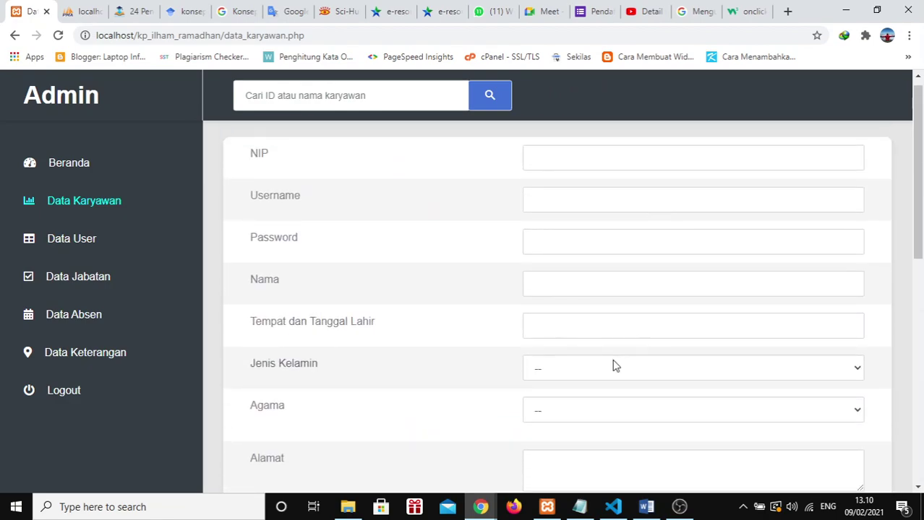
scroll(612, 365, down, 2)
scroll(613, 360, up, 1)
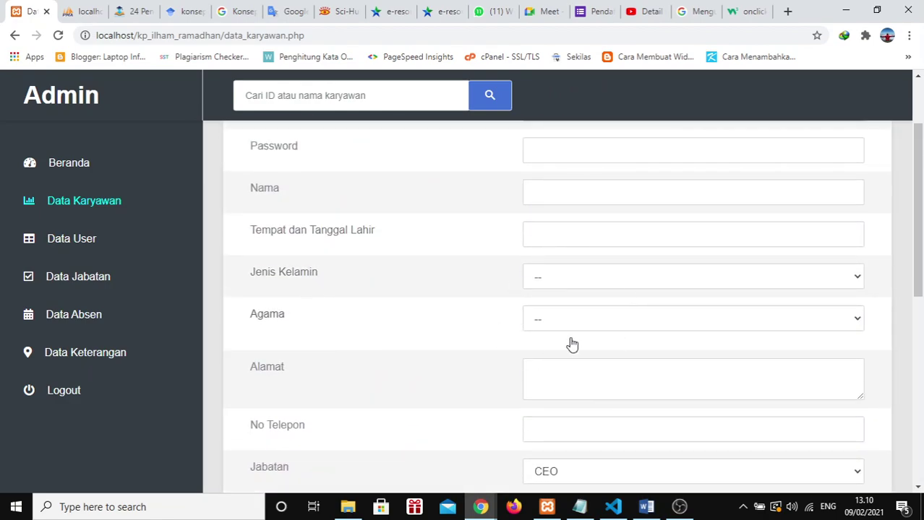
scroll(571, 344, down, 6)
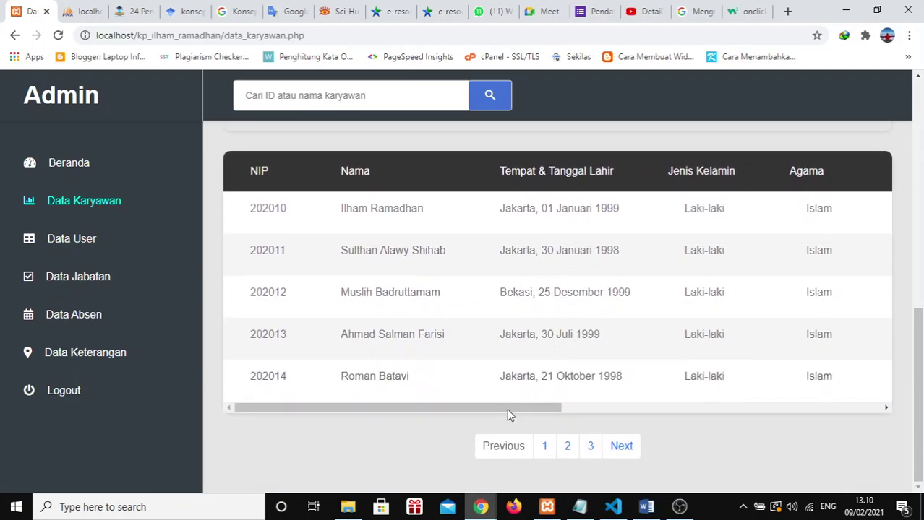
drag(501, 409, 815, 415)
scroll(694, 289, up, 7)
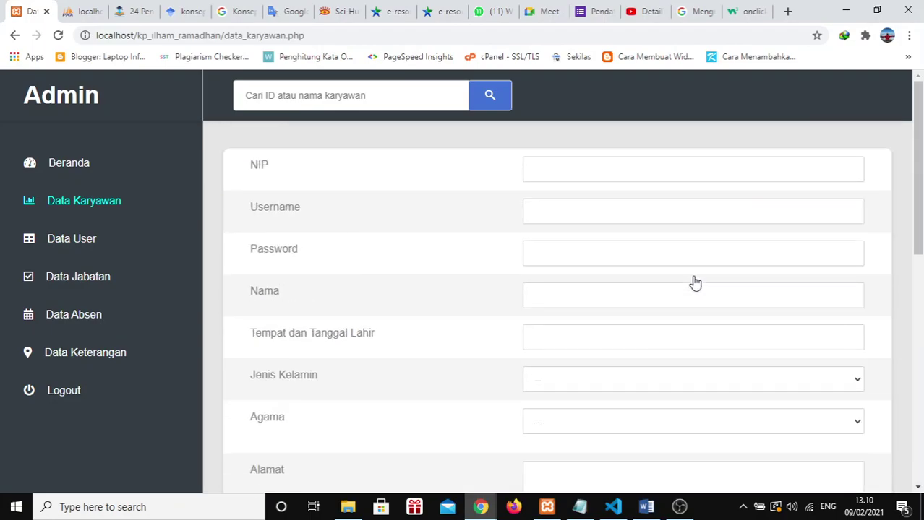
Step: View page 3 of the employee table, then return to the form's NIP field
click(589, 174)
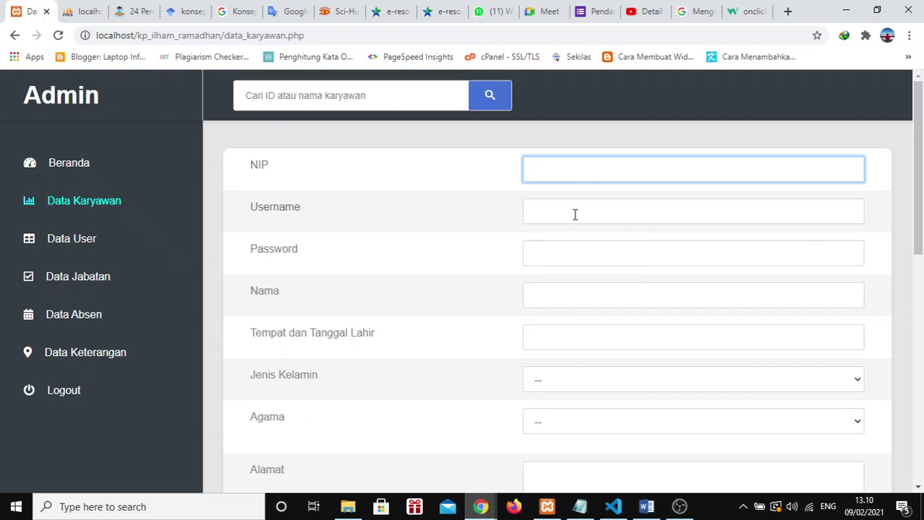
scroll(574, 215, down, 2)
scroll(574, 215, up, 2)
scroll(552, 345, down, 15)
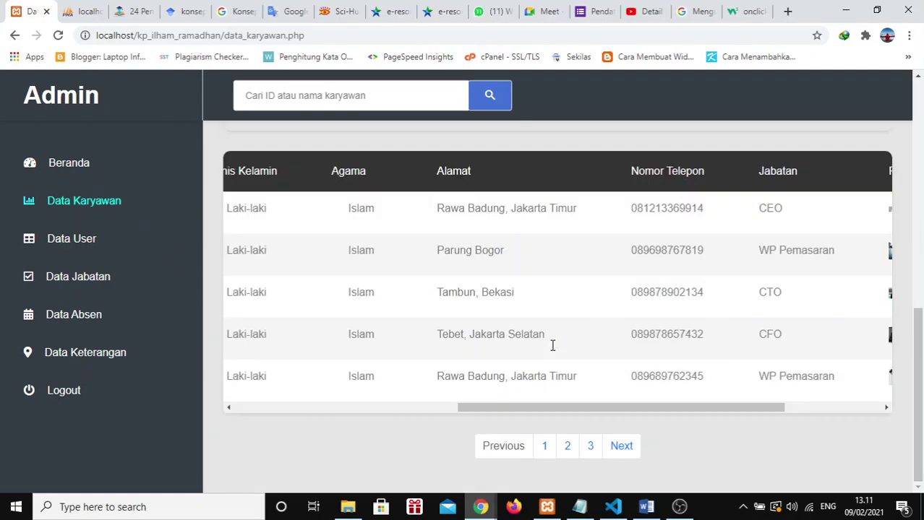
click(592, 446)
scroll(625, 253, down, 6)
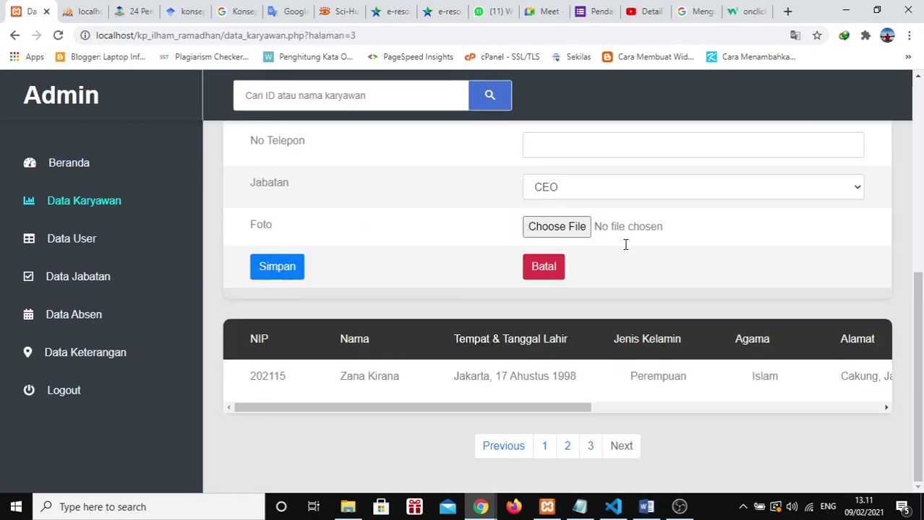
scroll(645, 266, up, 6)
click(598, 175)
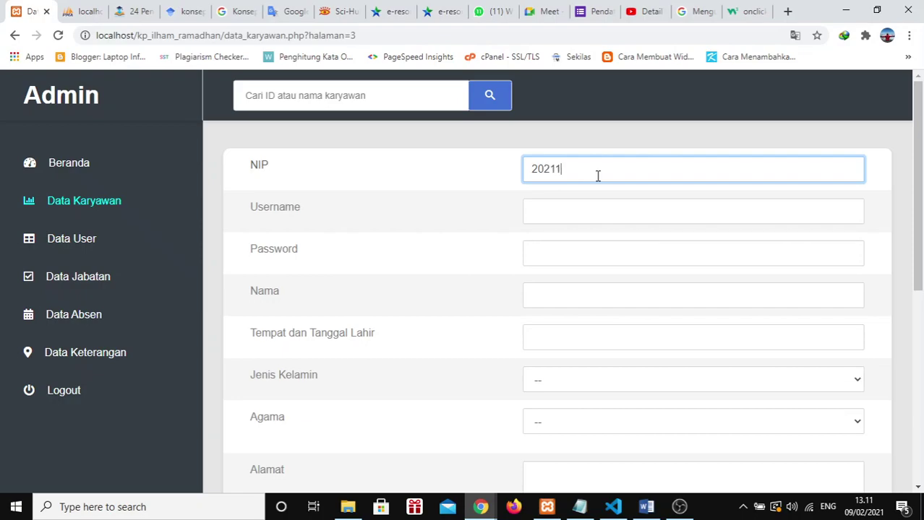
Step: Enter the new employee's username in the Username field
scroll(597, 175, down, 5)
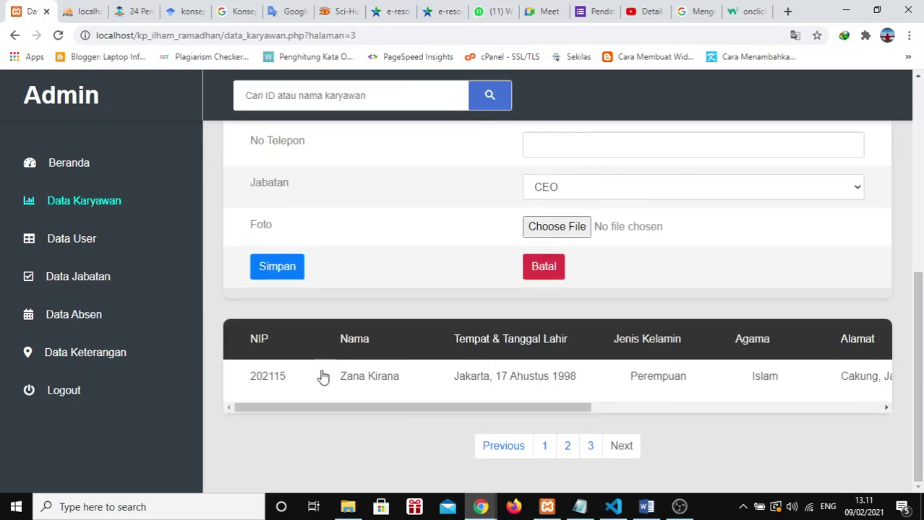
scroll(750, 233, up, 5)
click(629, 211)
click(583, 170)
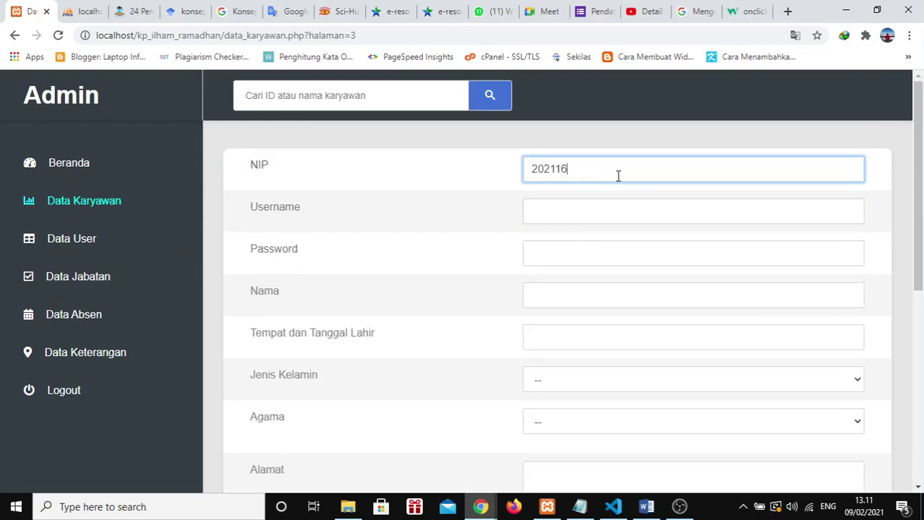
click(594, 217)
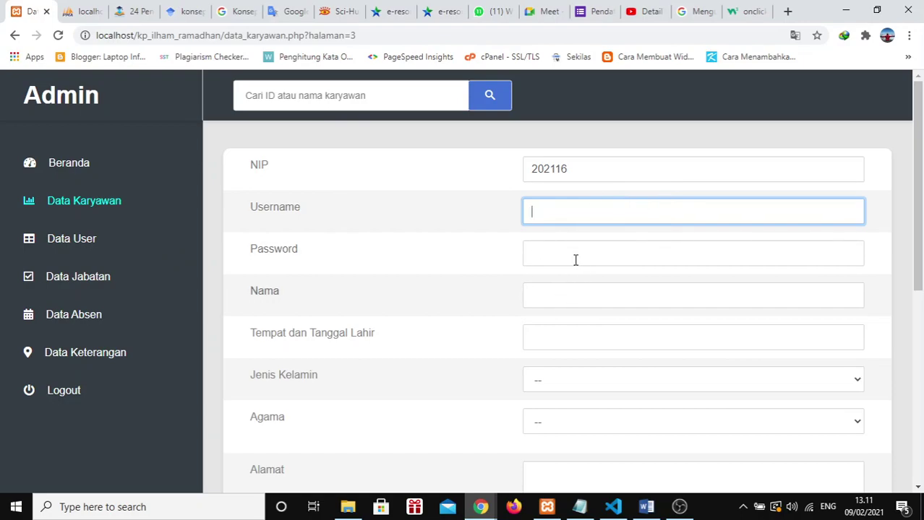
scroll(571, 245, down, 1)
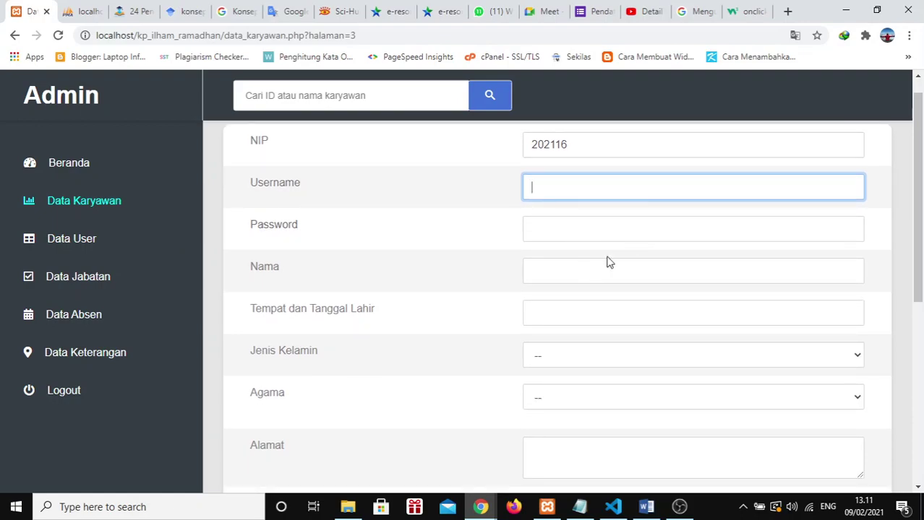
scroll(608, 263, down, 3)
scroll(608, 262, up, 3)
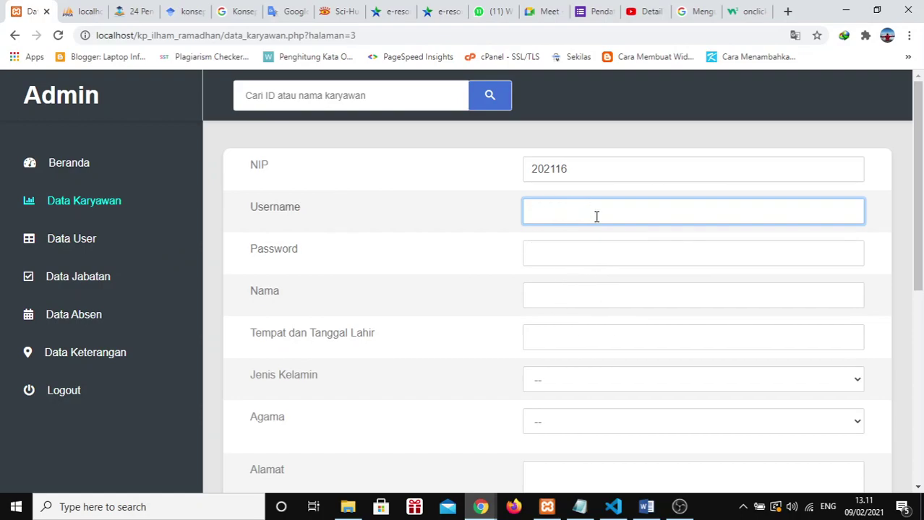
text(jalal01)
Step: Fill in the new employee's password and full name
click(571, 254)
text(ja)
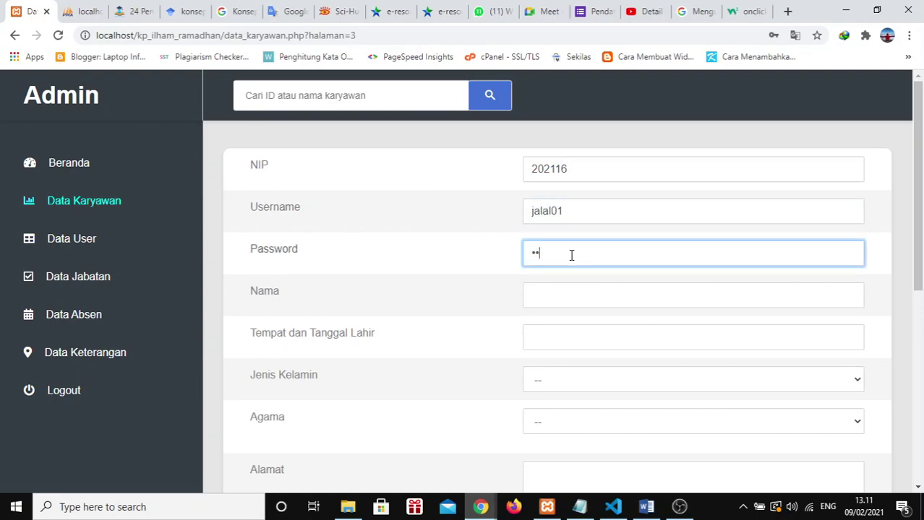
click(575, 295)
text(Jalaludin)
key(ctrl+a)
Step: Enter the birthplace and date, then set gender Laki-laki and religion Islam
click(575, 349)
scroll(574, 350, down, 1)
scroll(575, 350, down, 1)
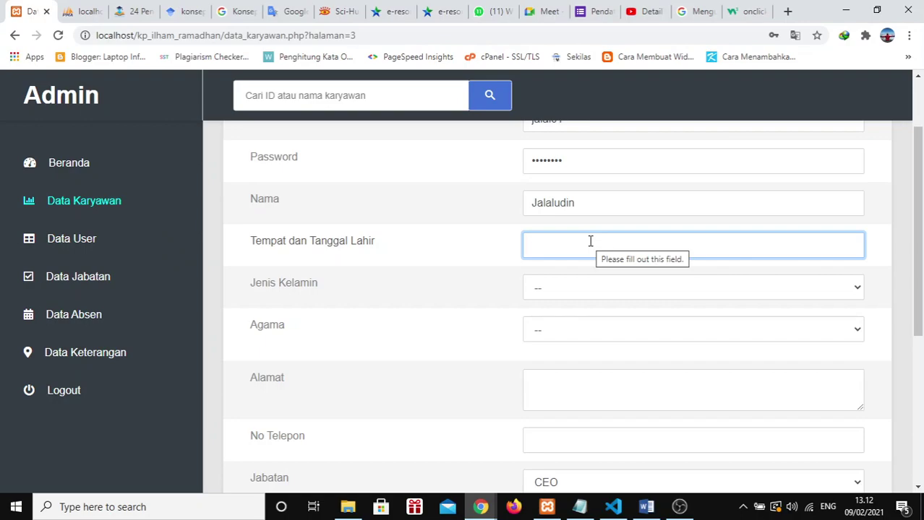
text(Jakarta)
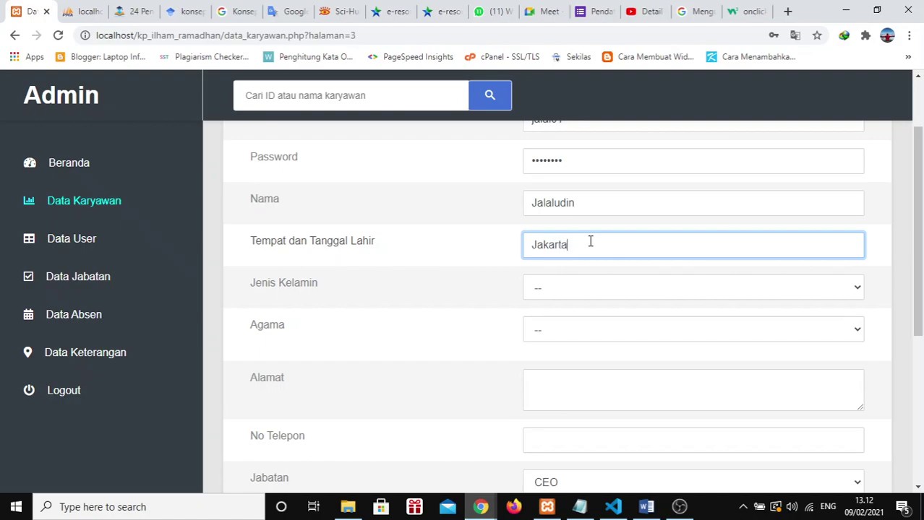
text(, 01 Januari 1997)
click(676, 289)
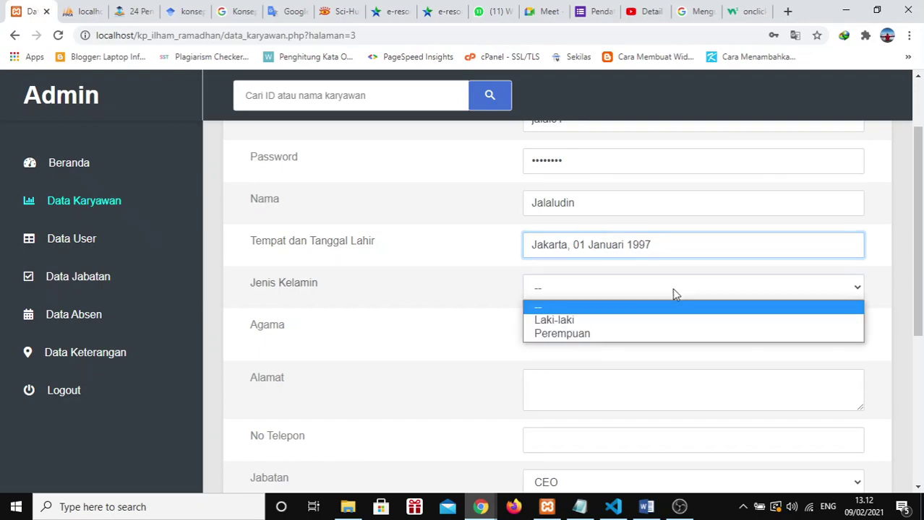
click(560, 326)
click(604, 331)
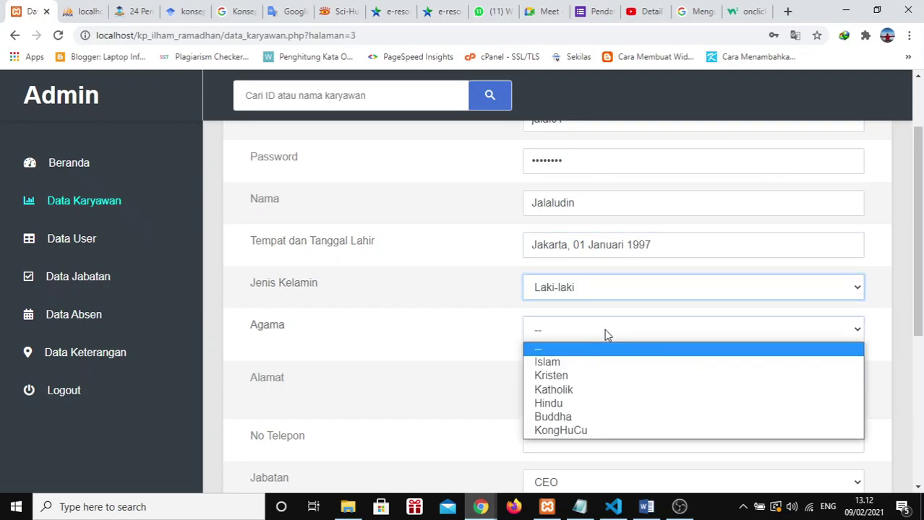
click(552, 366)
Step: Fill in the employee's address and phone number and set Jabatan to CFO
scroll(543, 354, down, 1)
click(552, 330)
text(Rawa Badung)
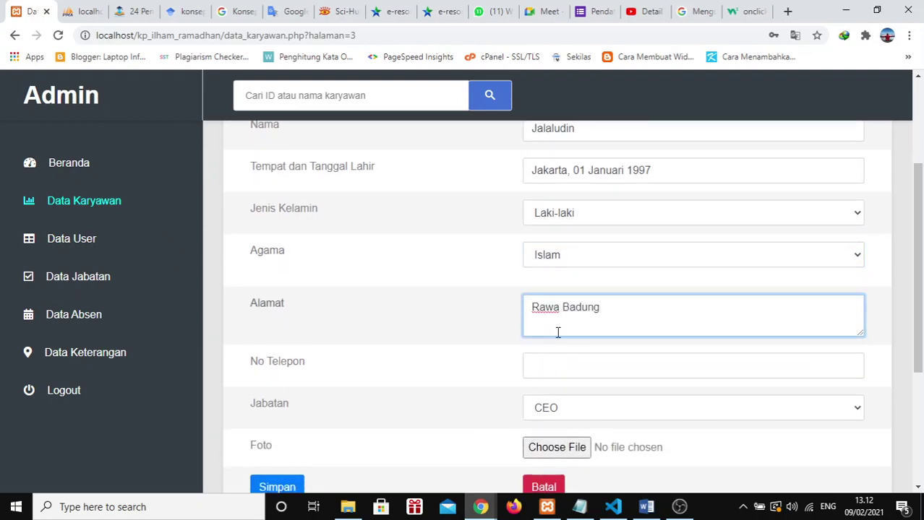
click(594, 367)
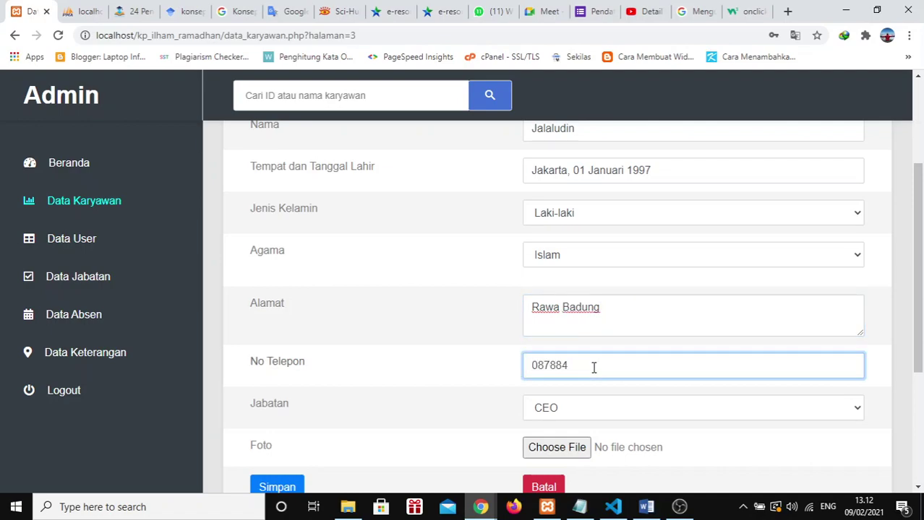
scroll(593, 368, down, 1)
click(655, 360)
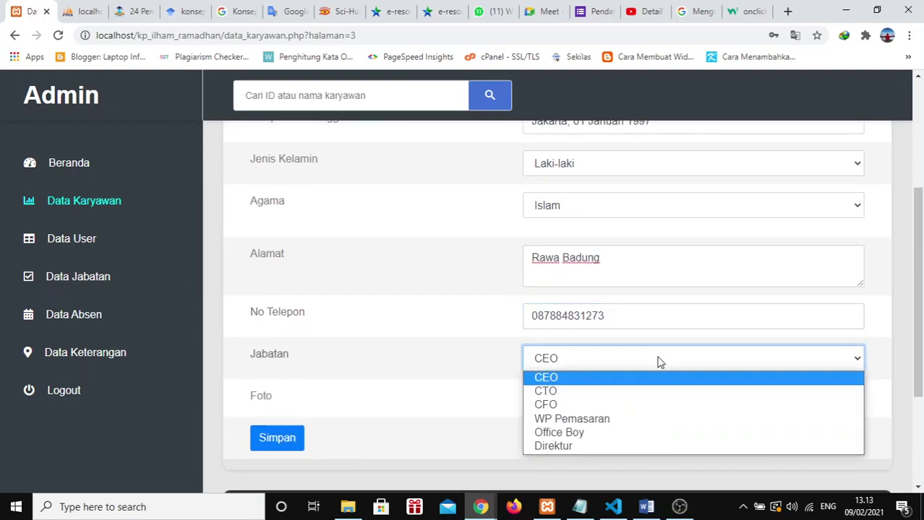
click(559, 405)
scroll(559, 404, down, 2)
click(558, 321)
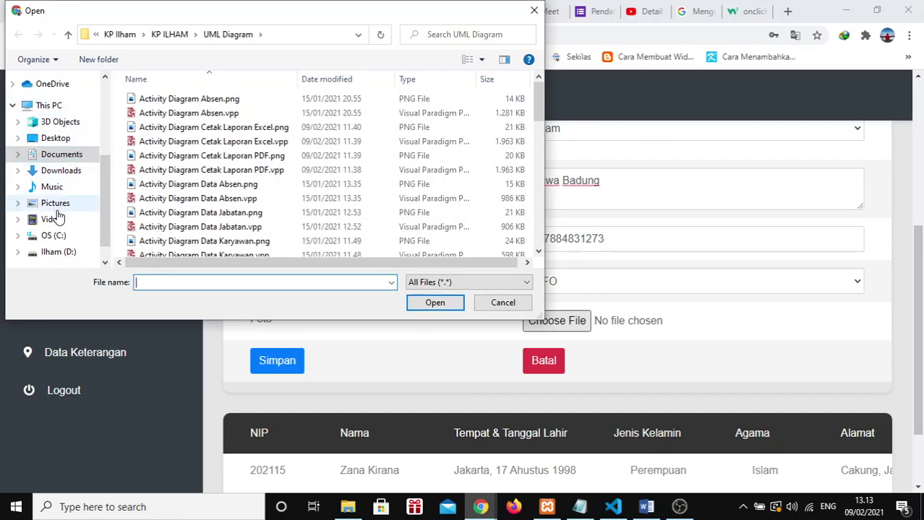
scroll(58, 217, down, 1)
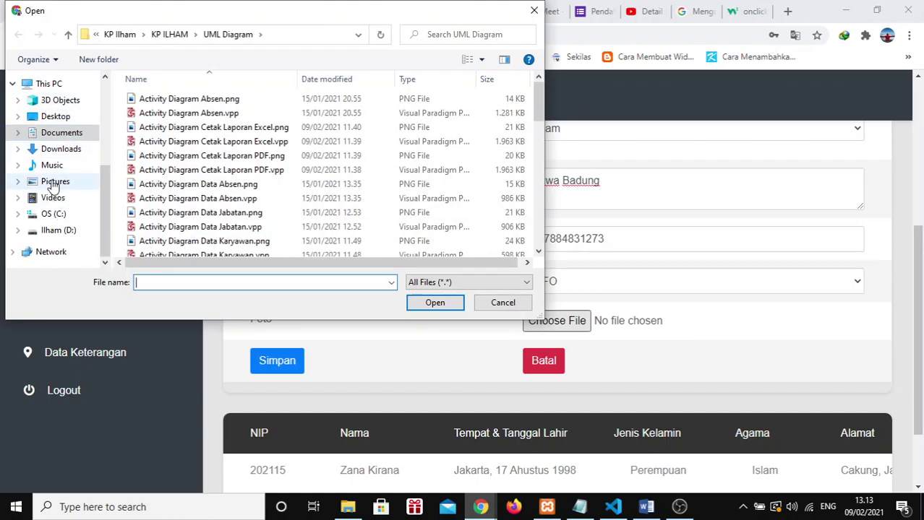
click(55, 183)
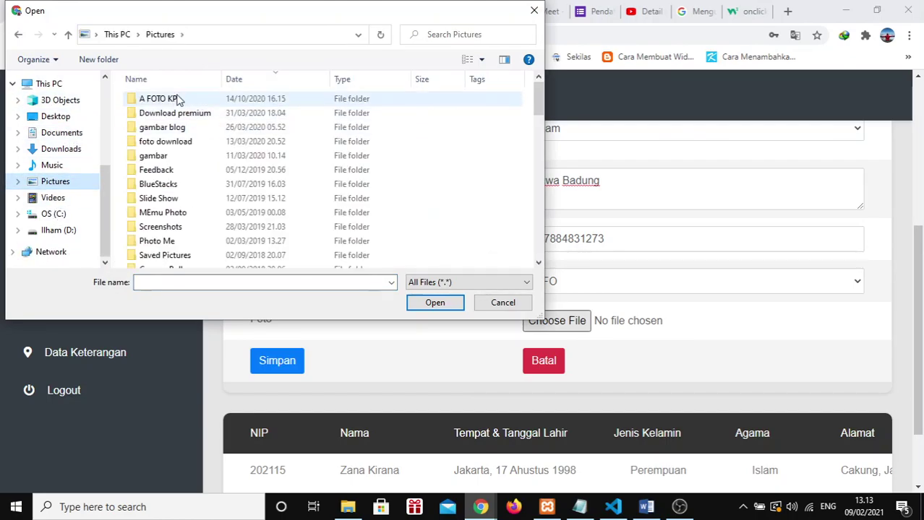
double_click(177, 99)
click(323, 238)
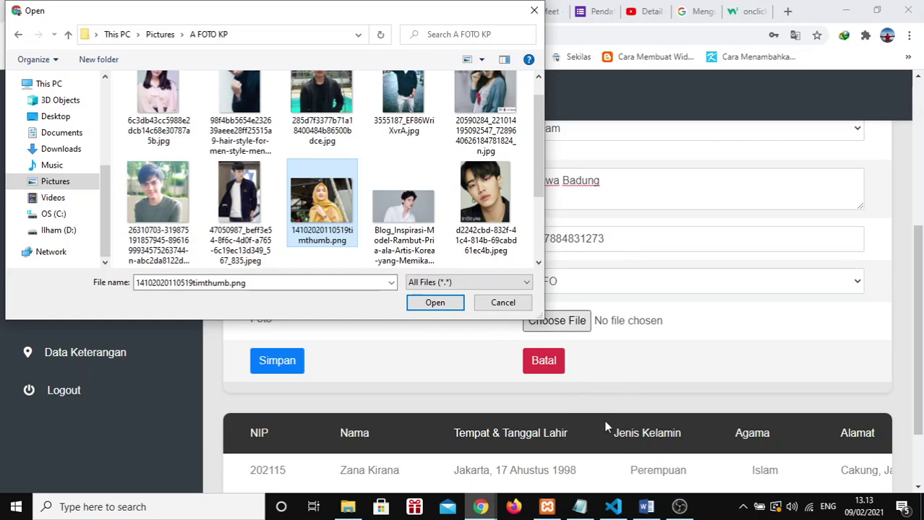
click(440, 307)
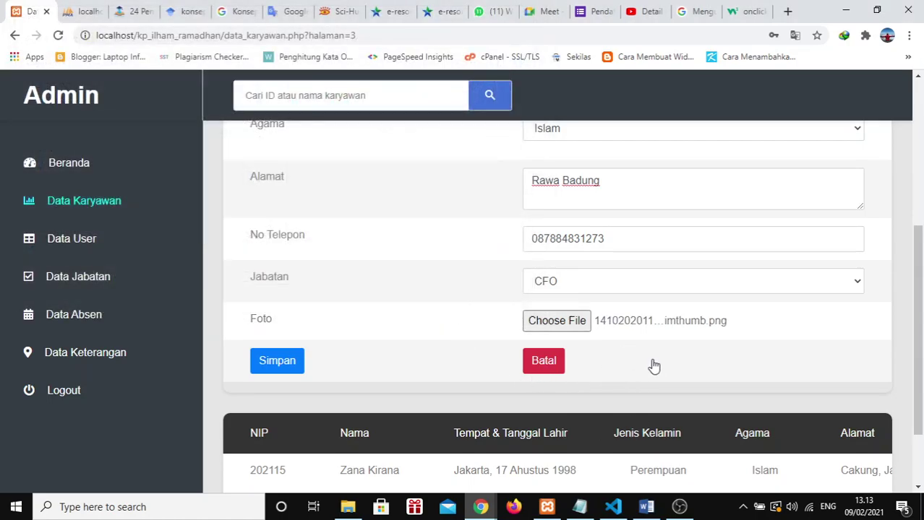
scroll(650, 365, down, 2)
click(277, 275)
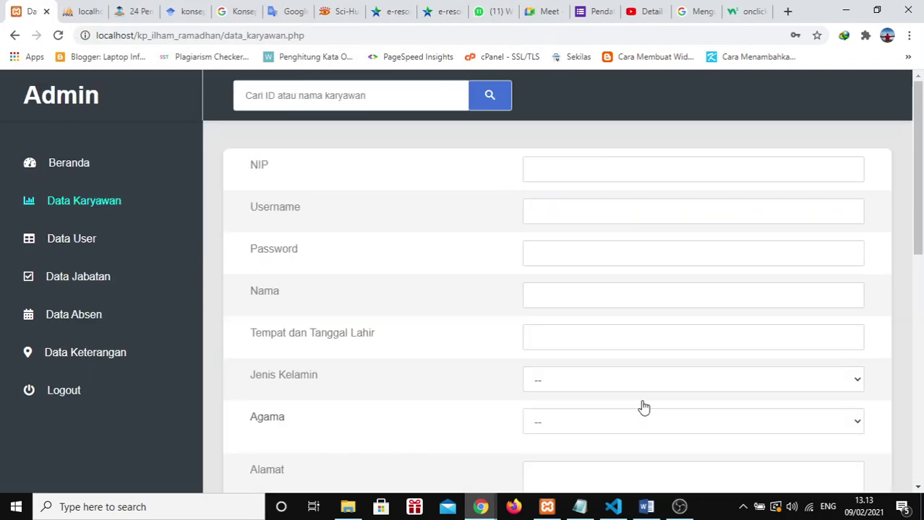
Step: Find the new CFO employee on page 3 and open their record with Ubah
scroll(643, 406, down, 5)
click(589, 452)
scroll(663, 392, down, 10)
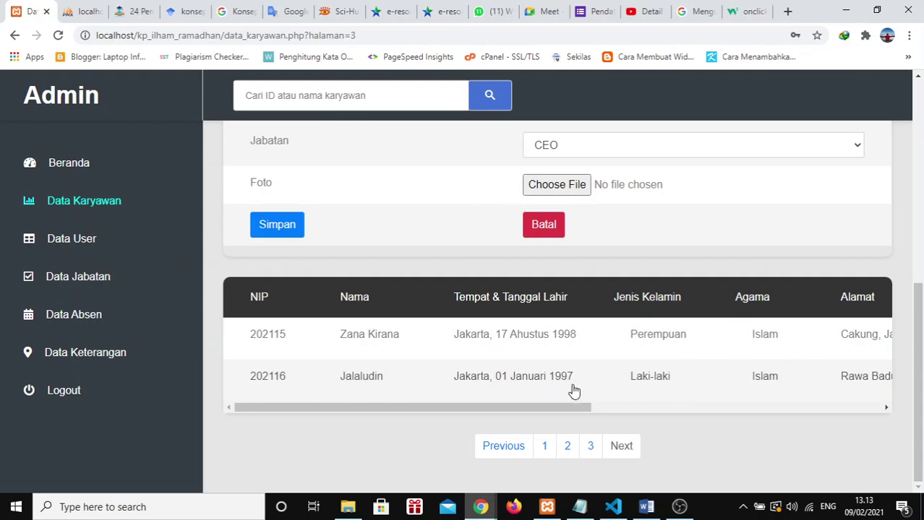
scroll(573, 390, right, 5)
scroll(746, 359, right, 2)
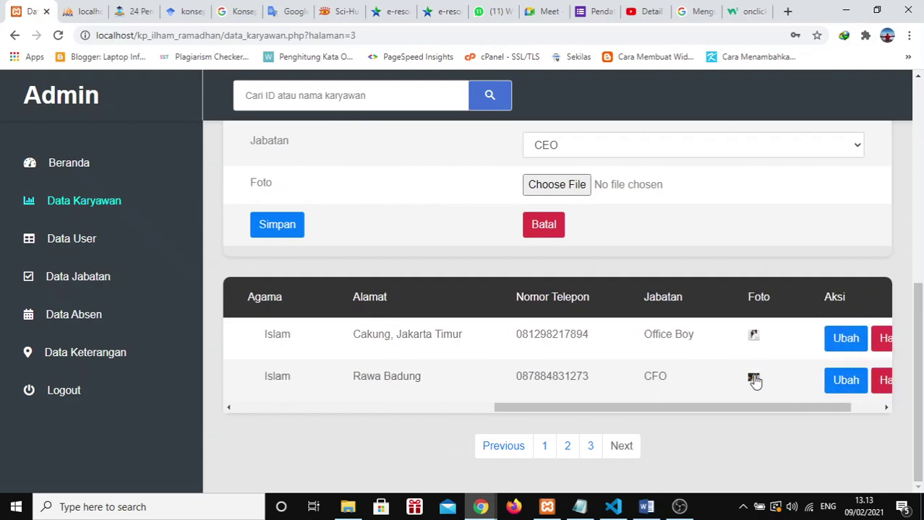
scroll(775, 378, right, 1)
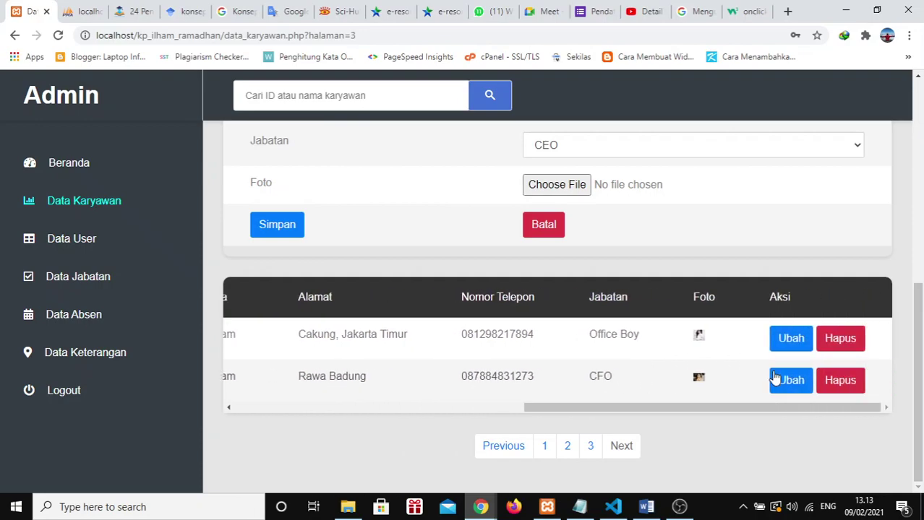
click(790, 380)
Step: Enter a new password for the employee and change the address to 'Rawa Badung, Jakarta Timur'
scroll(795, 383, down, 2)
scroll(381, 268, up, 2)
scroll(329, 276, down, 5)
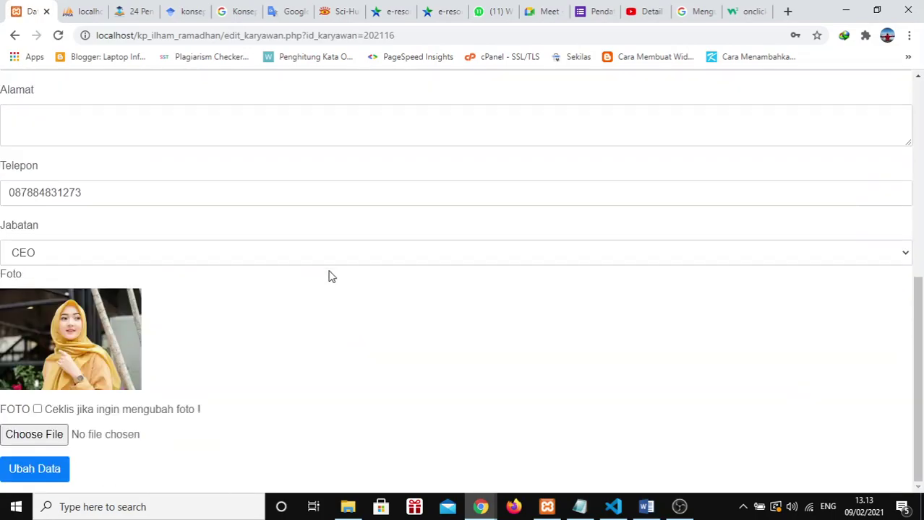
scroll(329, 277, up, 5)
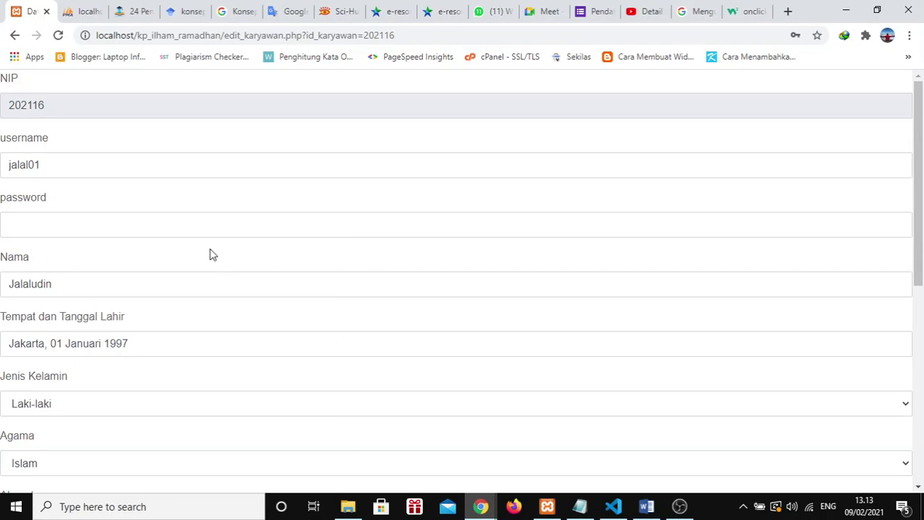
click(172, 226)
scroll(172, 226, down, 5)
scroll(172, 230, up, 5)
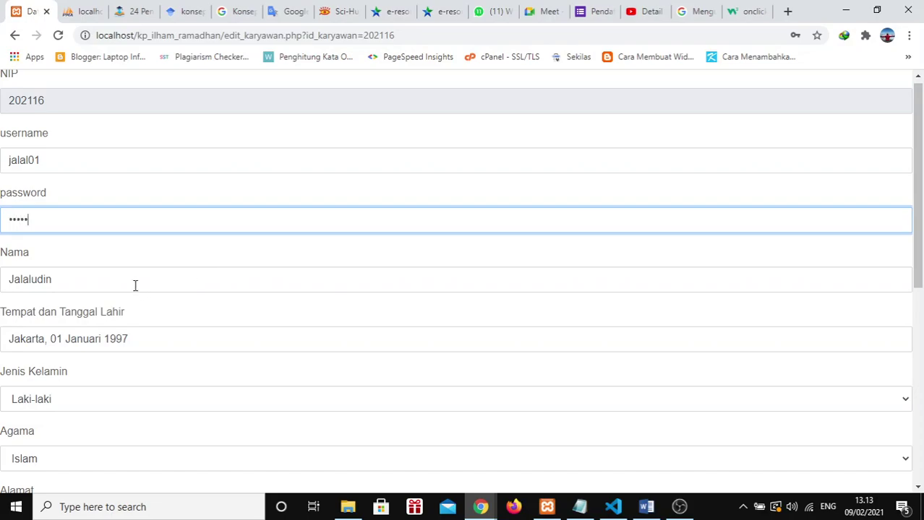
scroll(135, 286, down, 1)
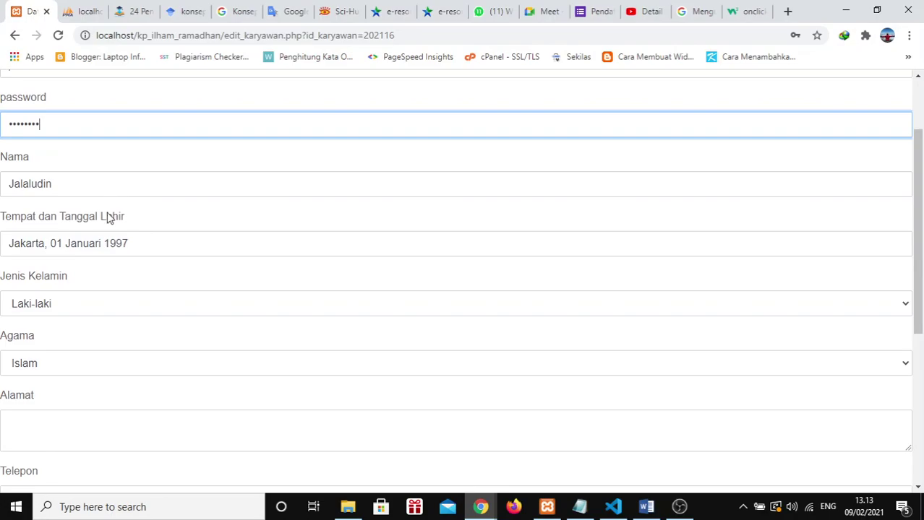
scroll(119, 347, down, 1)
click(107, 356)
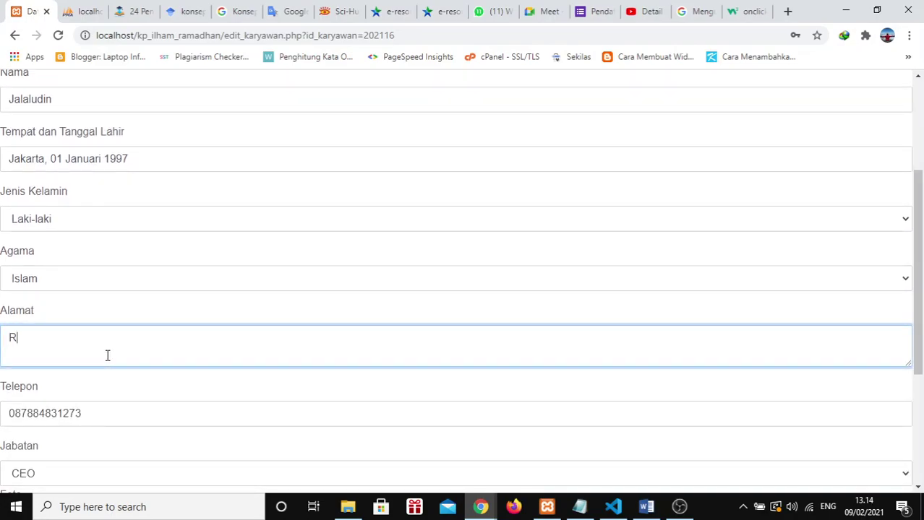
text(Rawa Badung, Jakarta Timur)
Step: Set the position to WP Pemasaran, replace the photo with a new portrait, and save the record
scroll(107, 354, down, 3)
click(42, 297)
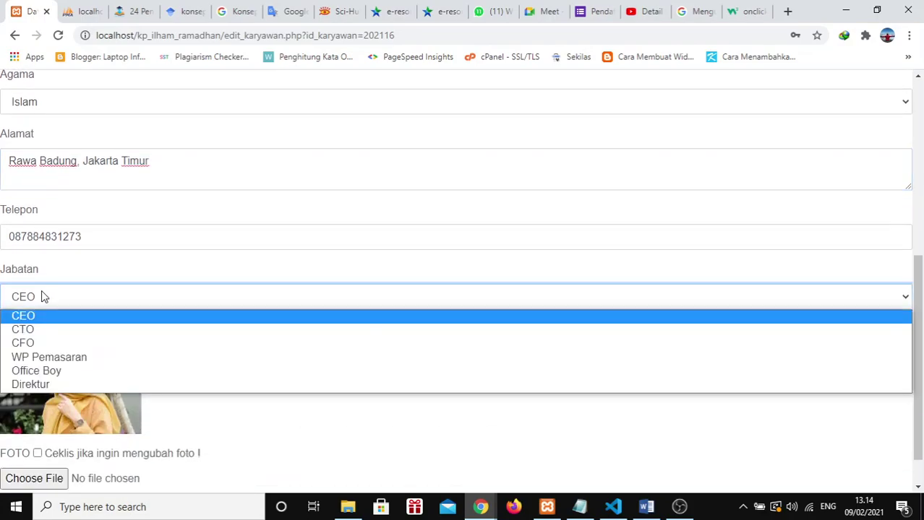
click(75, 358)
scroll(75, 361, down, 1)
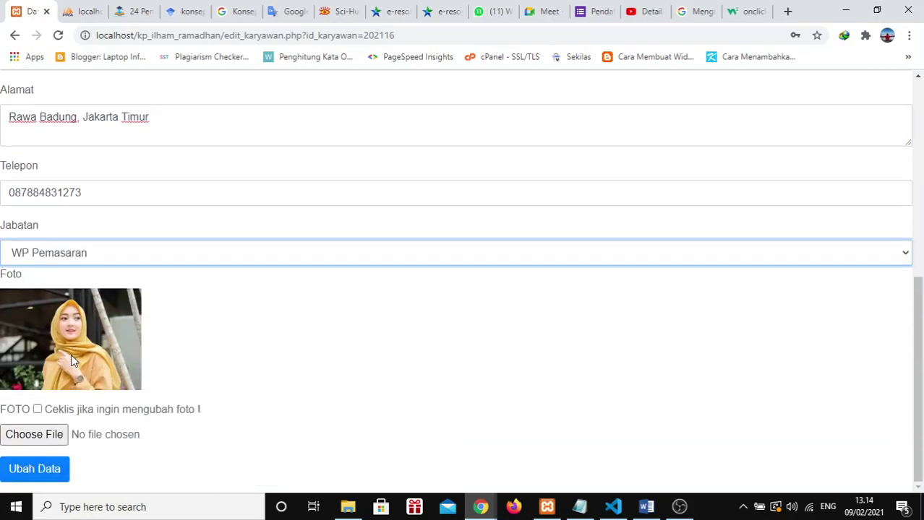
click(37, 409)
click(48, 434)
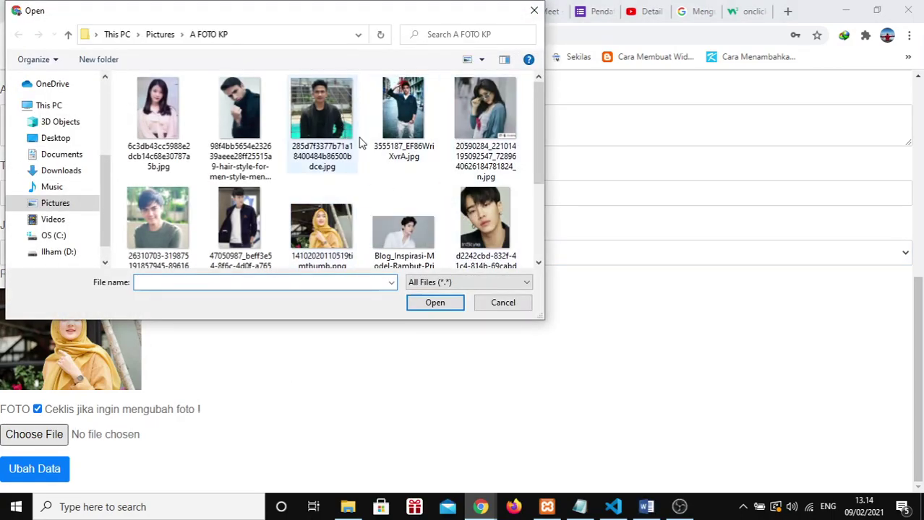
double_click(484, 217)
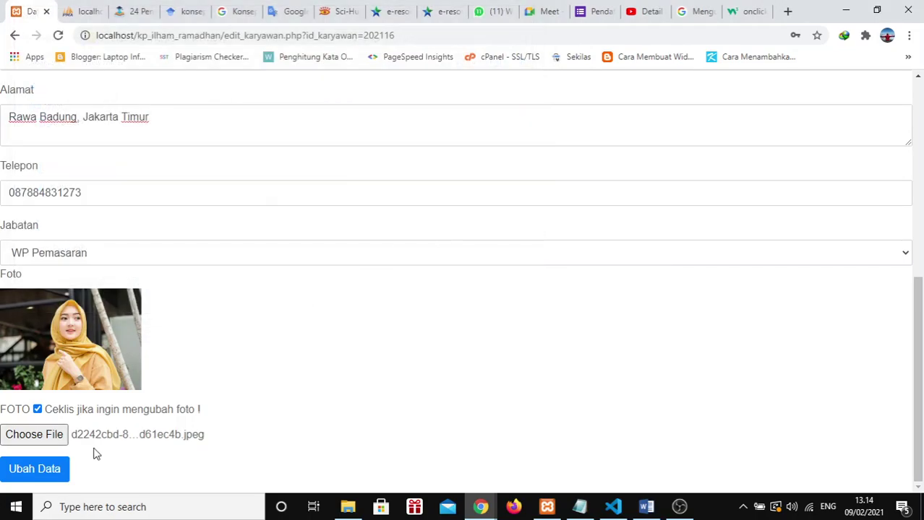
click(60, 469)
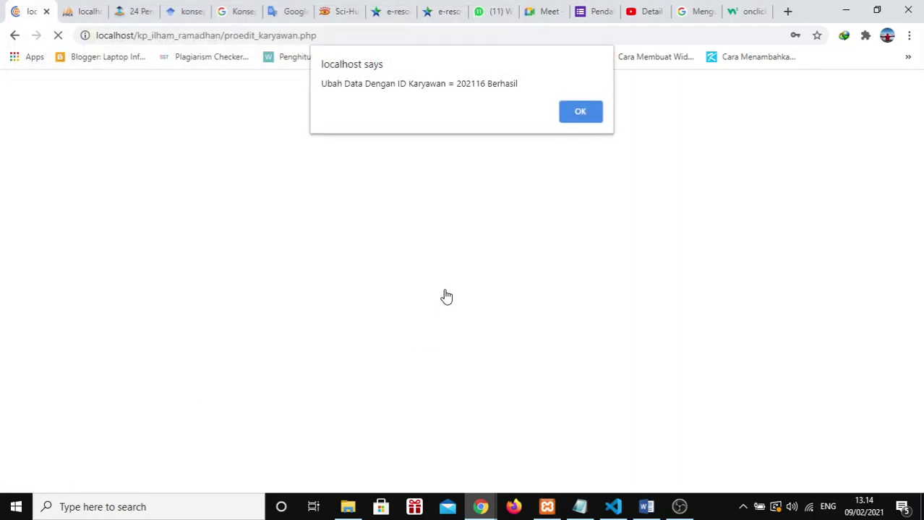
key(Return)
Step: Go to page 3 of the employee list and scroll sideways to review the edited employee's columns
scroll(447, 285, down, 10)
scroll(725, 313, right, 4)
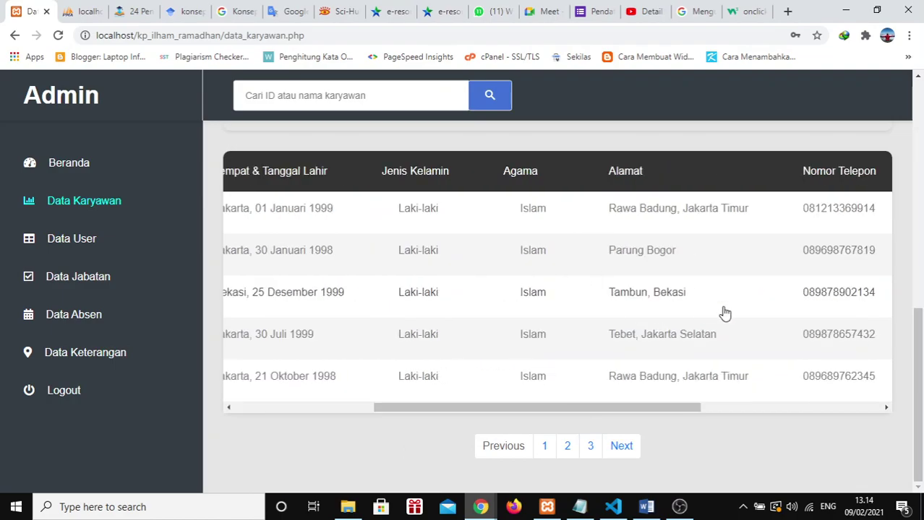
scroll(725, 313, right, 4)
click(593, 457)
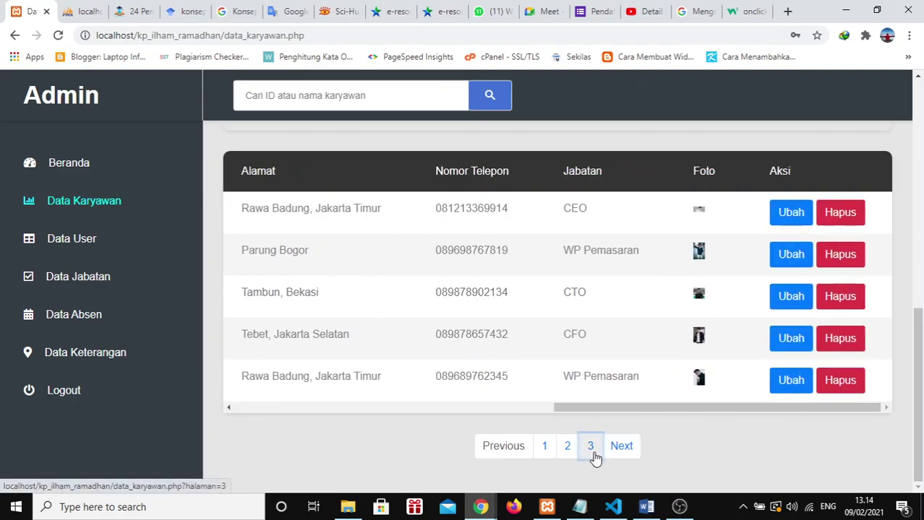
scroll(595, 458, down, 10)
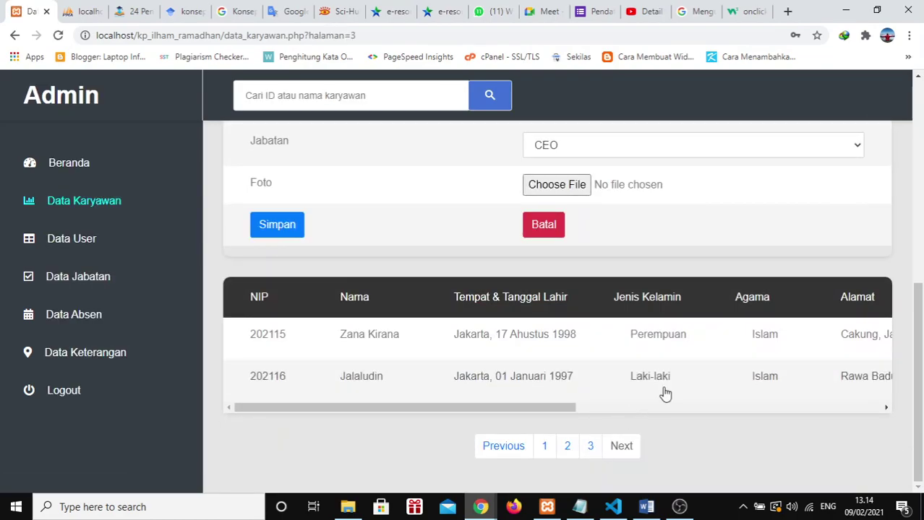
scroll(689, 382, right, 5)
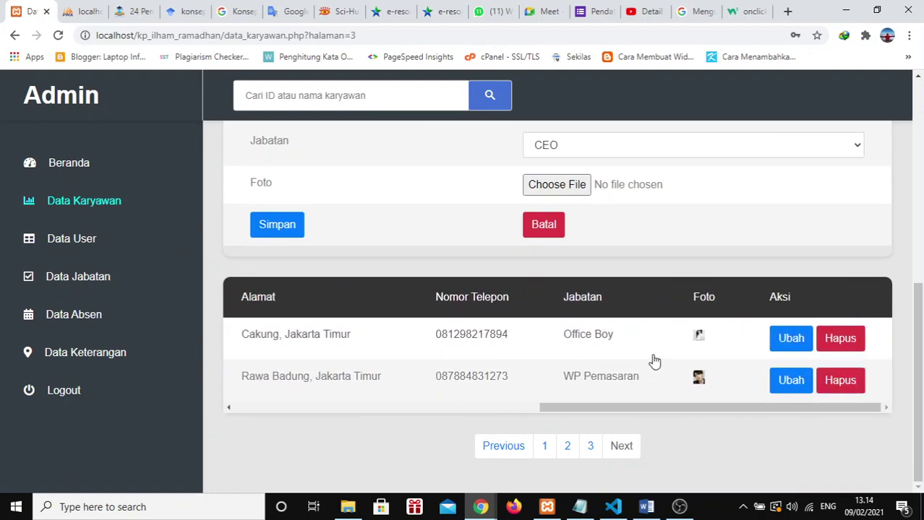
scroll(653, 363, left, 3)
scroll(654, 361, left, 4)
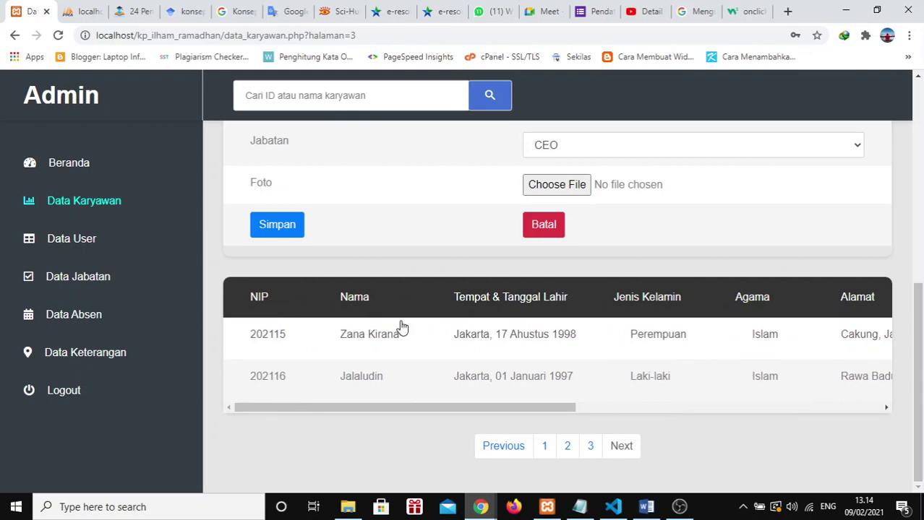
Step: In Data User, add a new test account with a username and password
click(87, 240)
scroll(331, 316, down, 1)
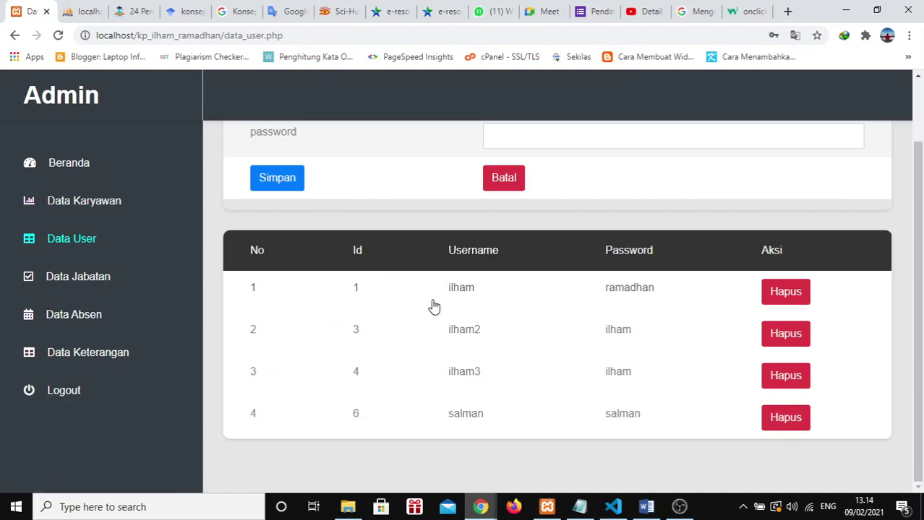
scroll(433, 307, up, 1)
click(540, 173)
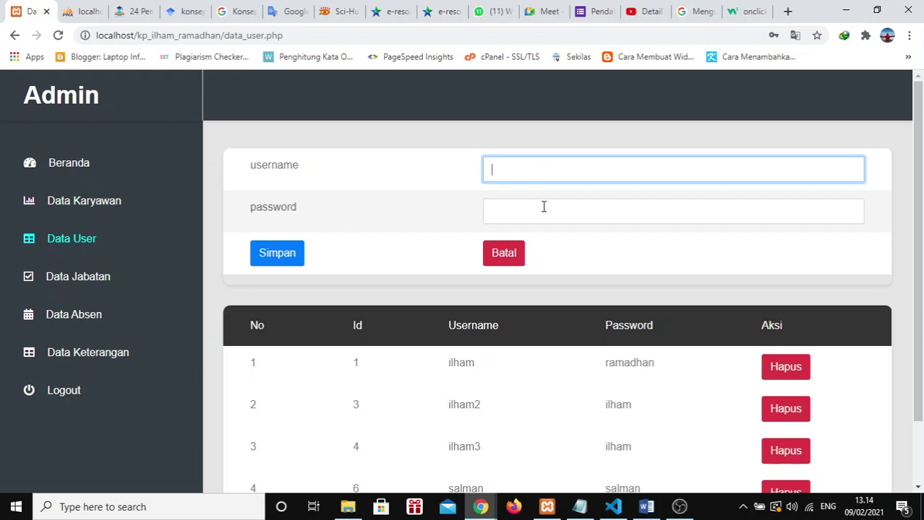
scroll(543, 207, down, 1)
scroll(544, 207, up, 1)
text(ilham)
scroll(544, 206, down, 1)
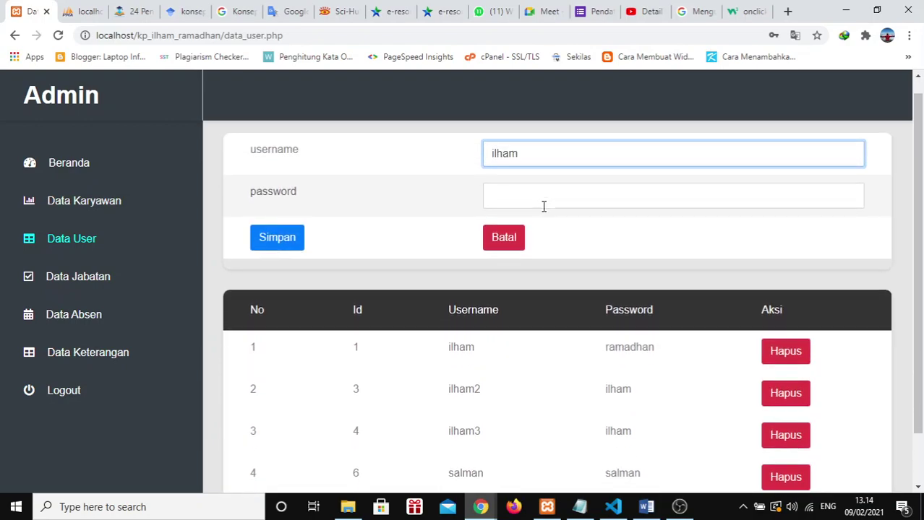
text(4)
click(539, 189)
text(ilham)
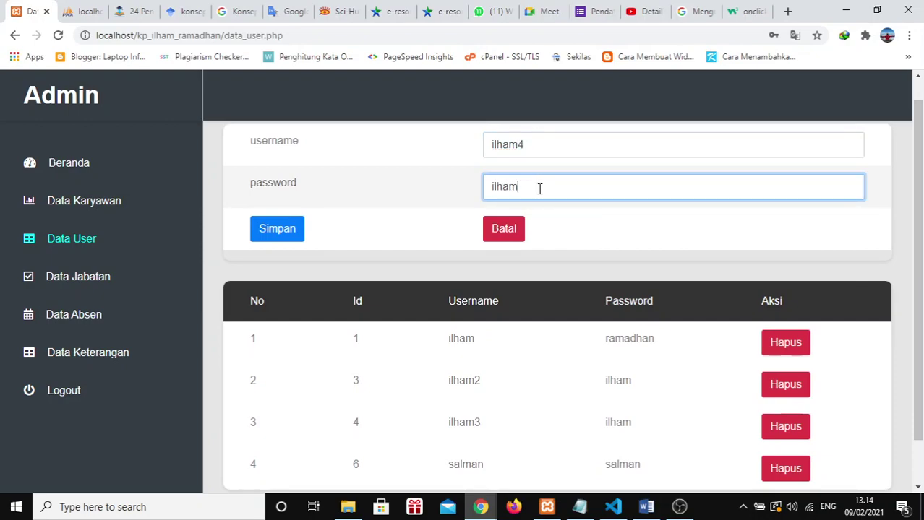
click(287, 229)
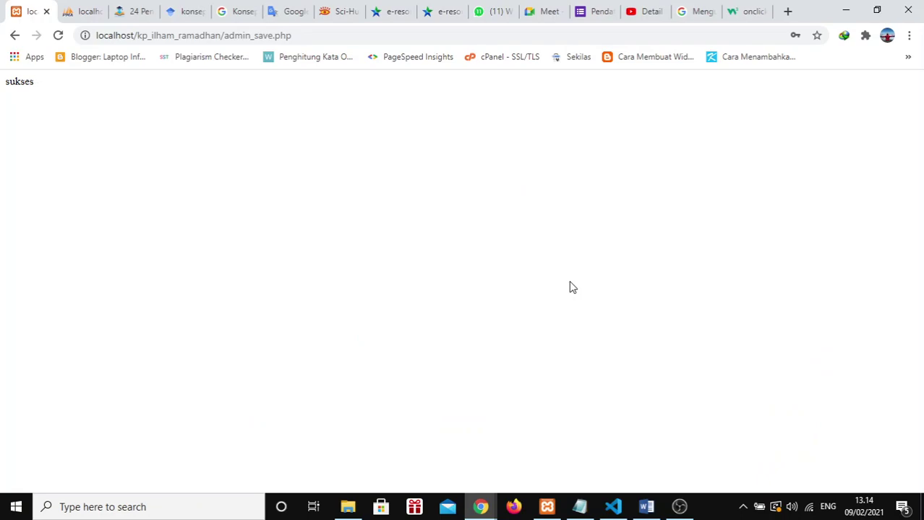
Step: Back in the user list, delete the newly added account, leaving four users
click(14, 35)
scroll(600, 266, down, 1)
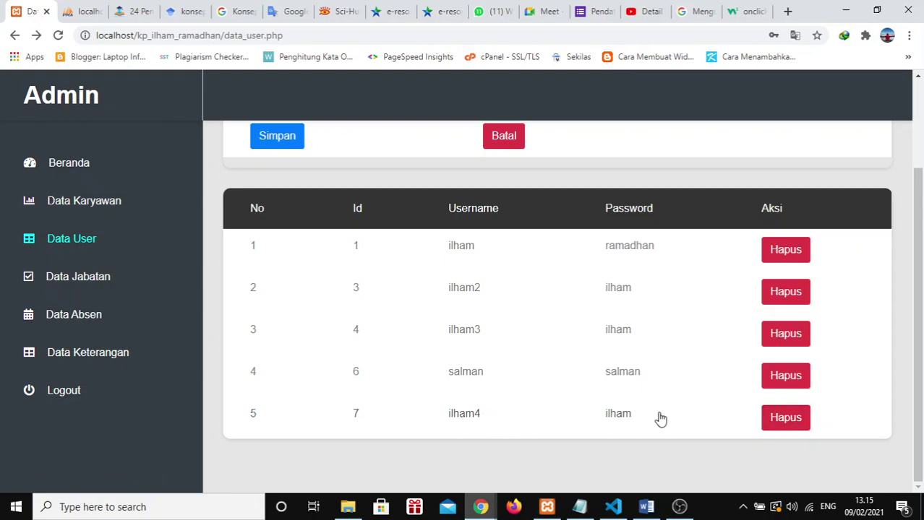
click(786, 418)
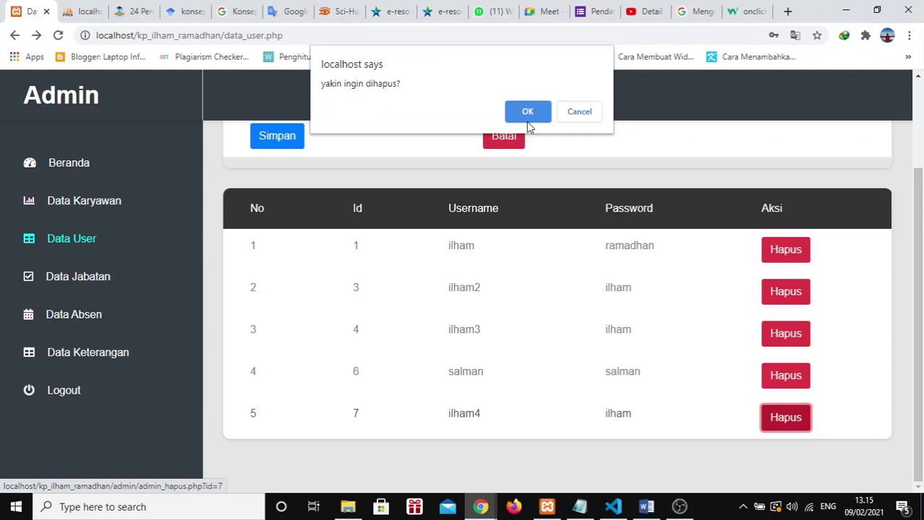
click(526, 110)
scroll(562, 352, down, 1)
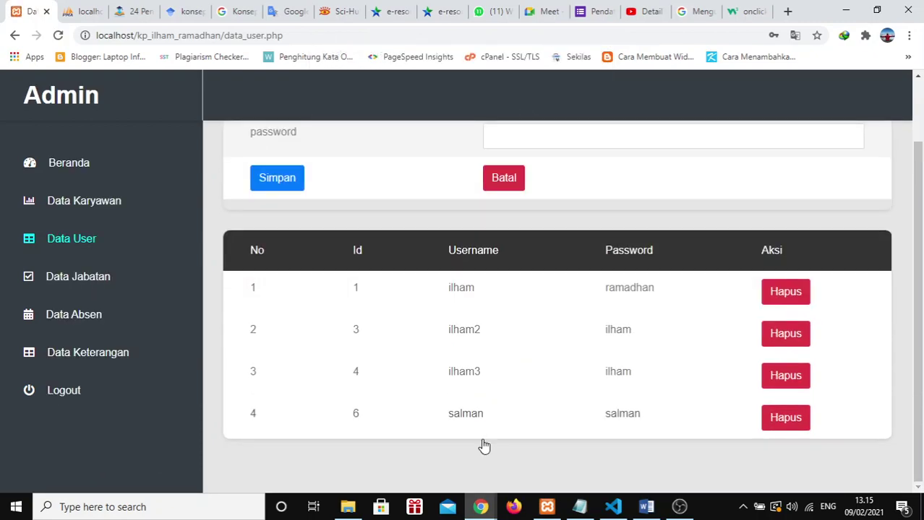
click(85, 287)
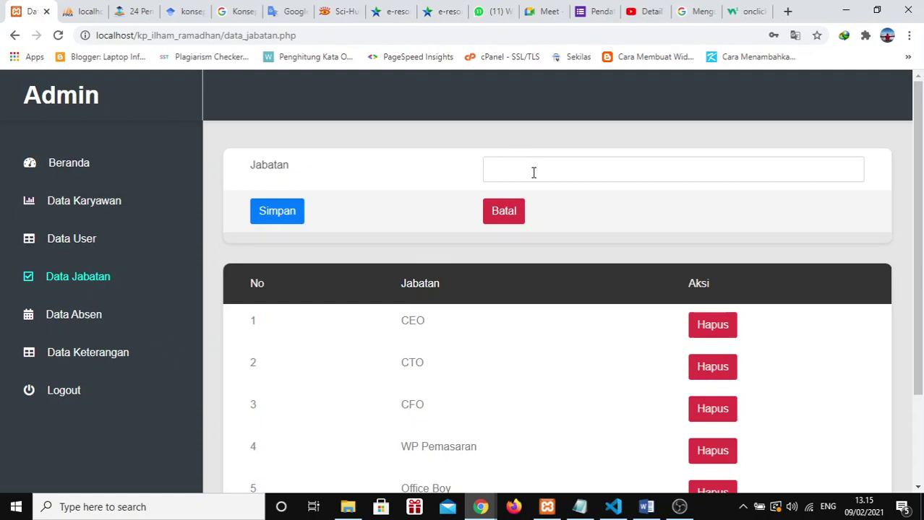
Step: Add a new position named 'Boss' in Data Jabatan
scroll(618, 306, down, 1)
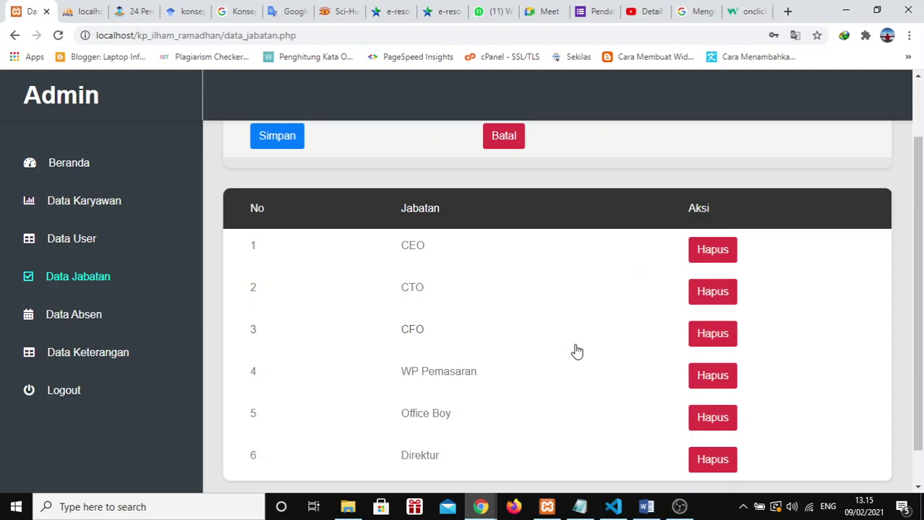
scroll(576, 352, up, 1)
click(528, 173)
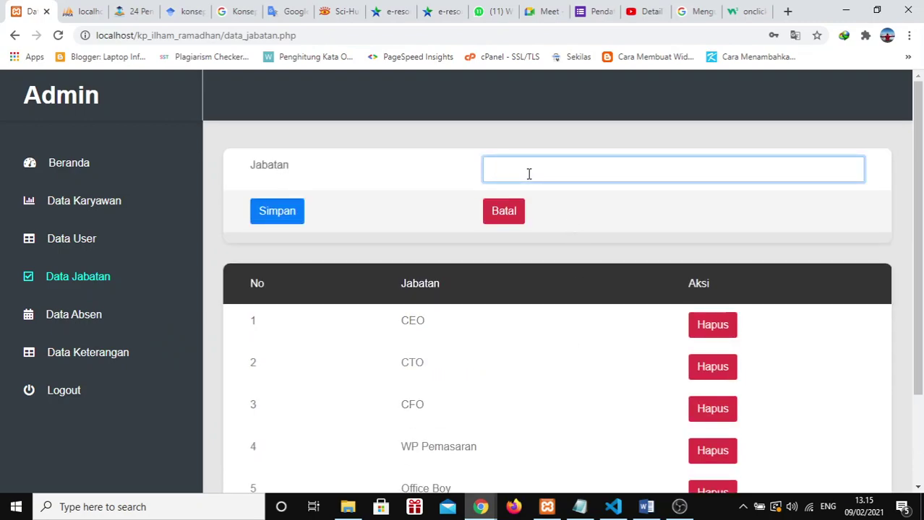
scroll(529, 174, down, 2)
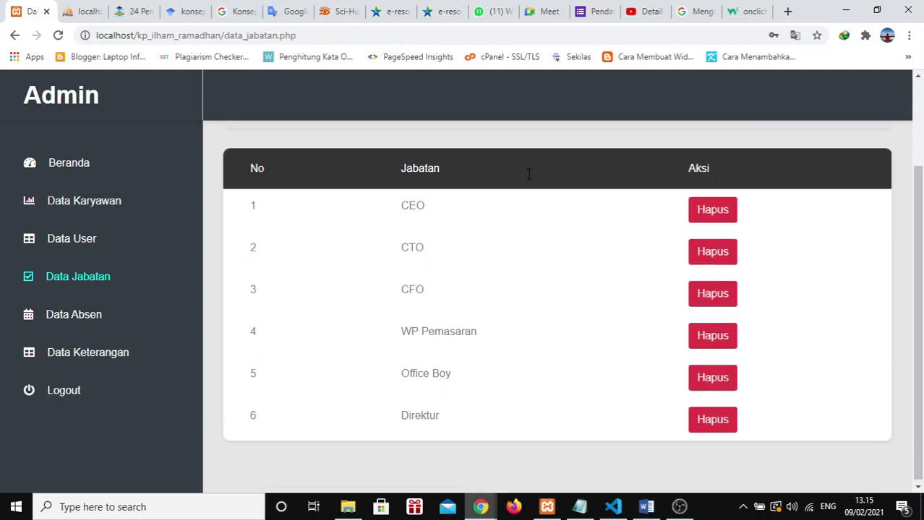
scroll(528, 173, up, 2)
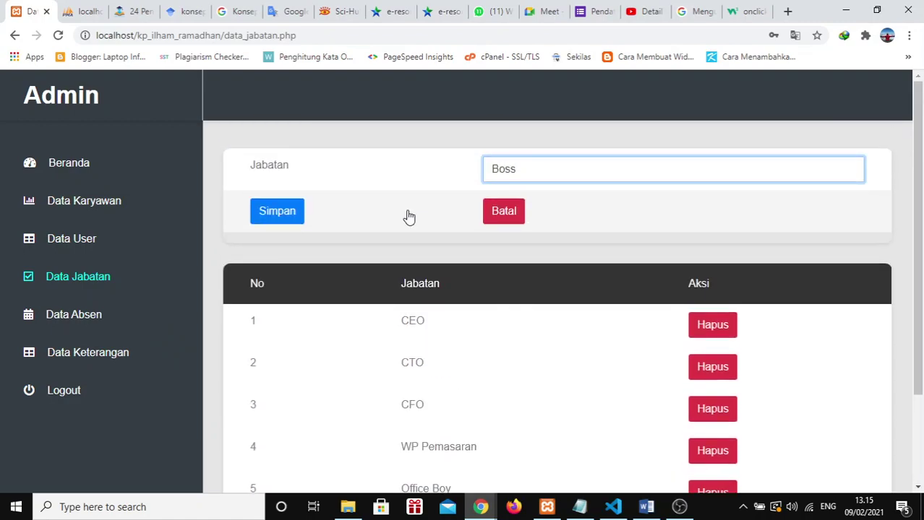
click(287, 215)
Step: Delete the Boss position from row 7, confirming the removal
scroll(597, 267, down, 2)
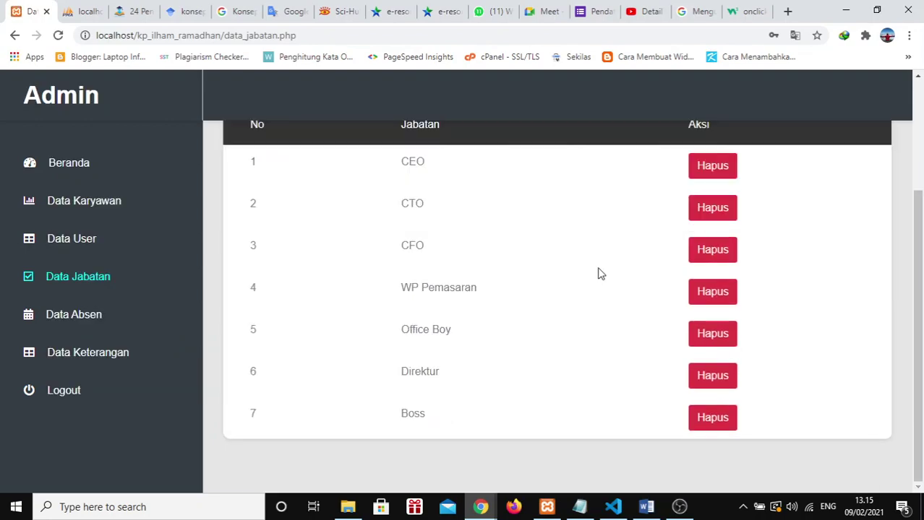
drag(432, 417, 384, 420)
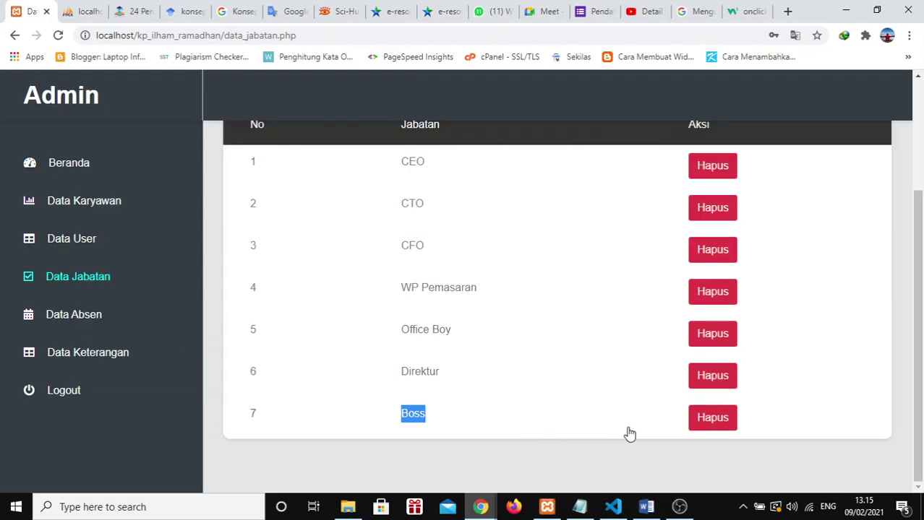
click(439, 413)
click(717, 421)
click(527, 114)
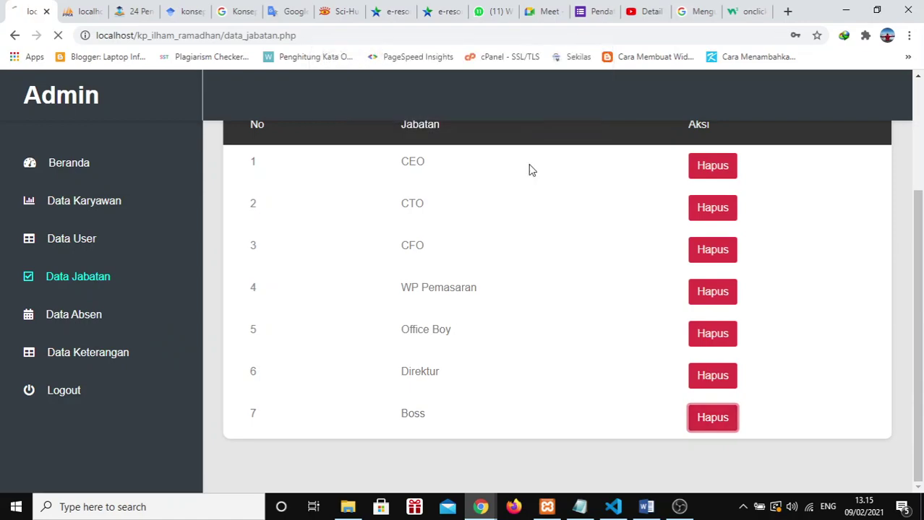
Step: Open Data Absen and scroll through the eleven attendance records from 07-02-2021
click(82, 318)
scroll(387, 272, down, 4)
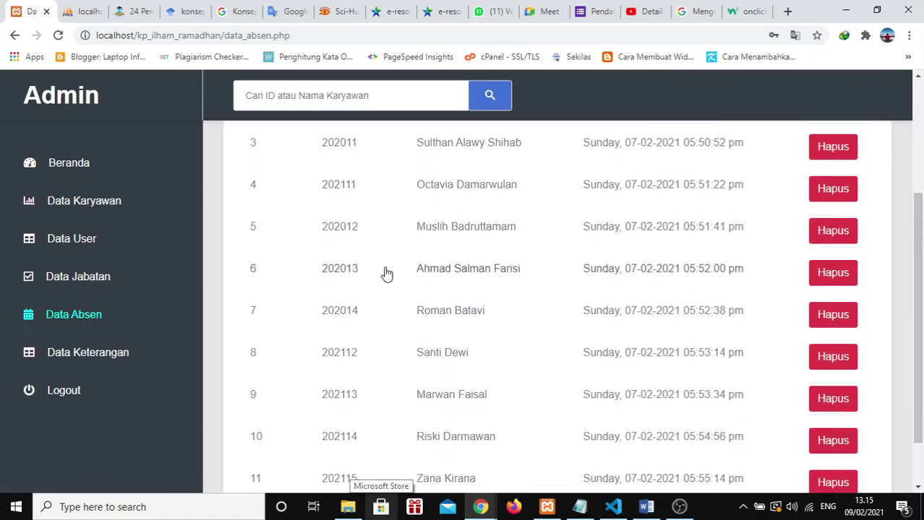
scroll(387, 273, up, 4)
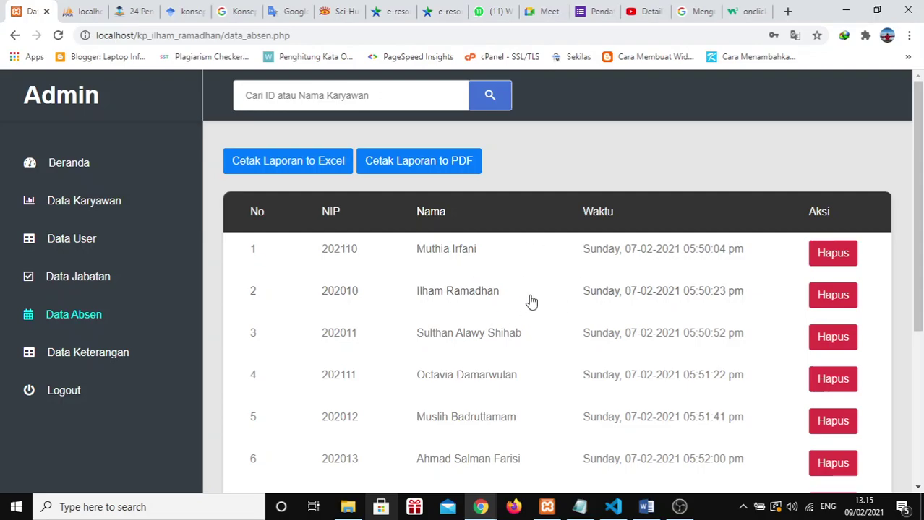
scroll(535, 323, down, 4)
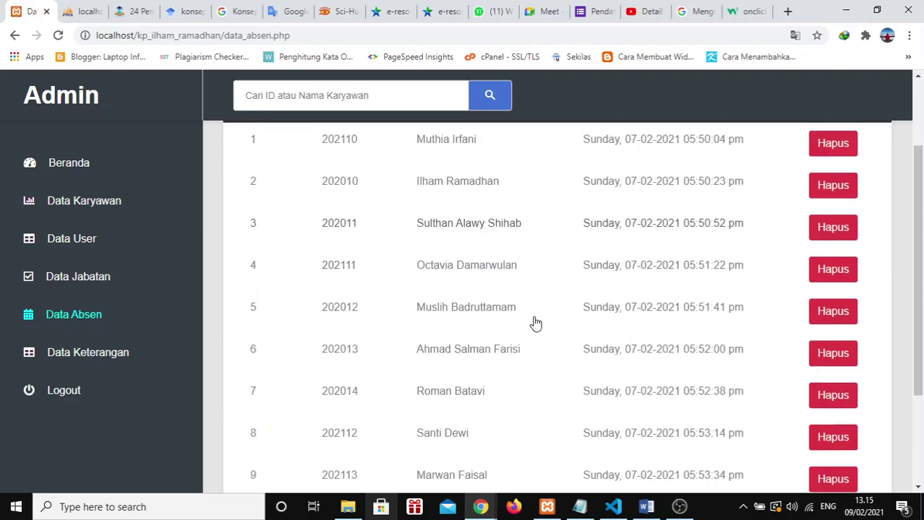
scroll(535, 324, up, 3)
scroll(535, 323, up, 1)
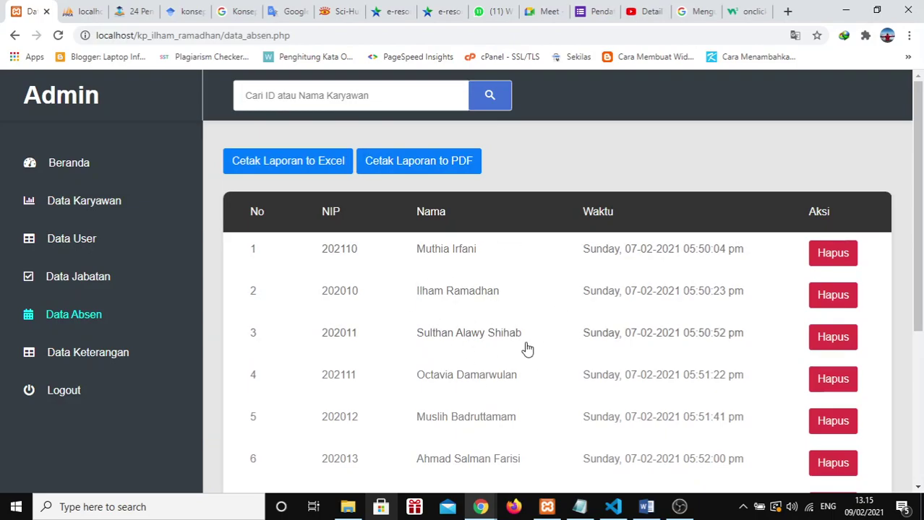
scroll(526, 348, down, 4)
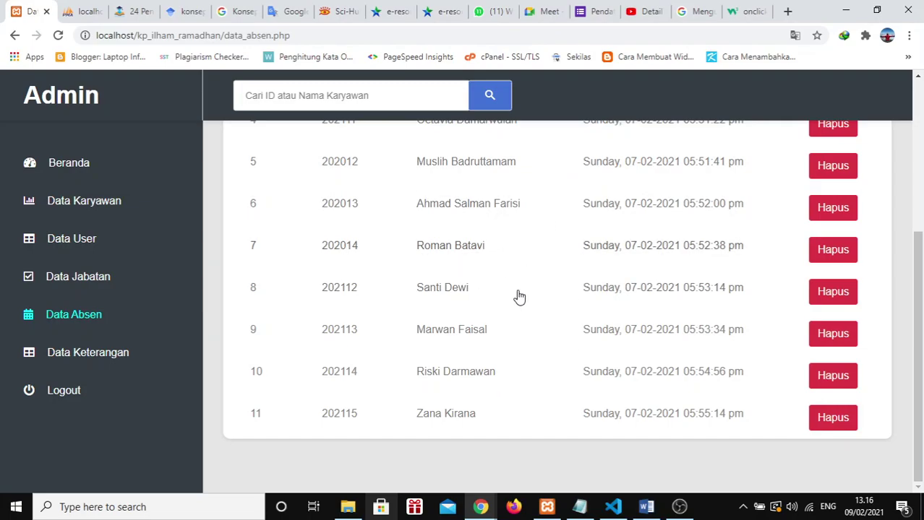
scroll(459, 286, up, 3)
scroll(461, 286, down, 2)
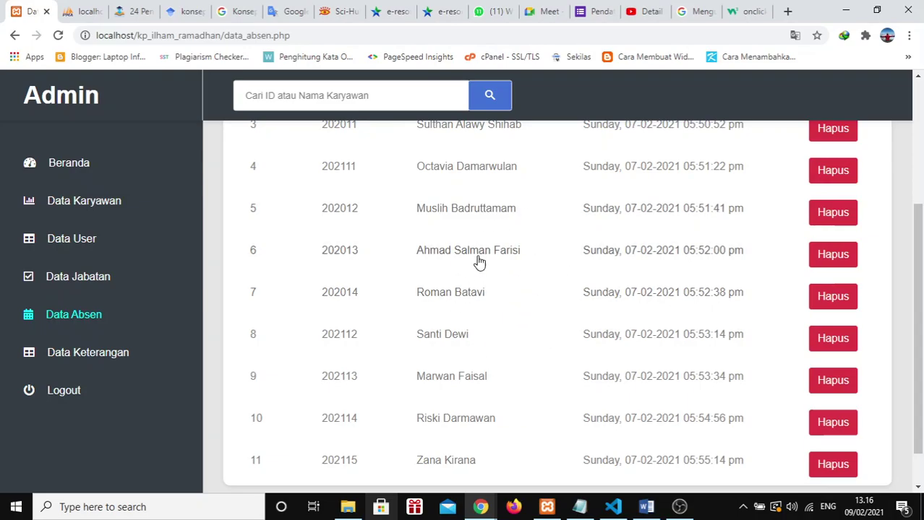
scroll(498, 320, up, 3)
scroll(497, 320, down, 4)
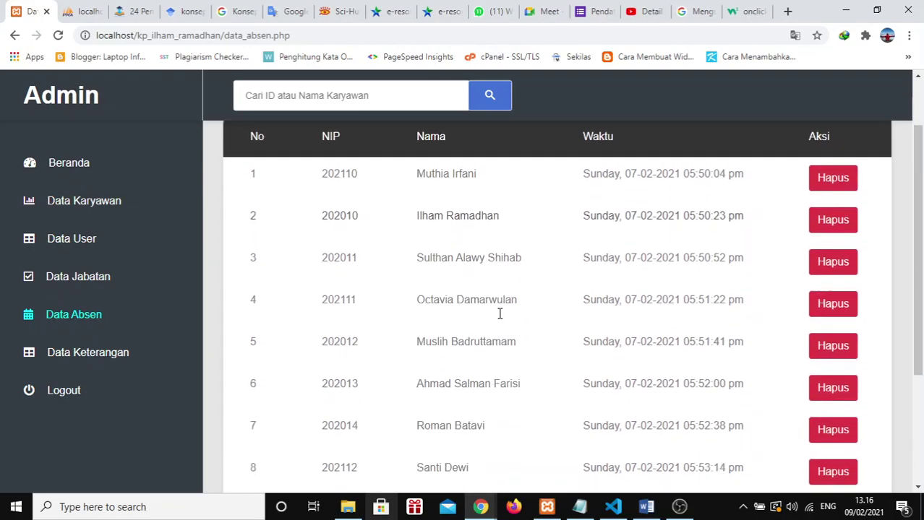
Step: Review the Sakit record in Data Keterangan, return to Data Absen, and switch to the incognito window
click(61, 359)
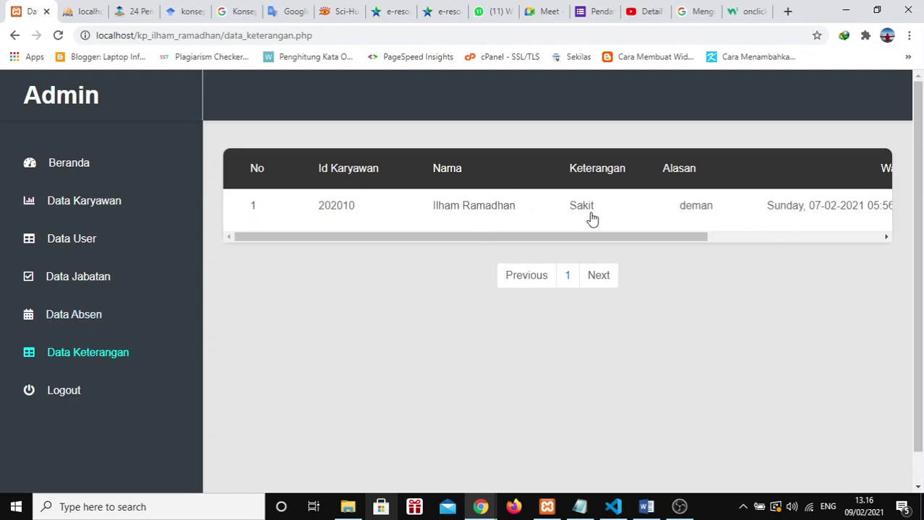
scroll(597, 219, right, 5)
scroll(597, 219, left, 5)
click(63, 326)
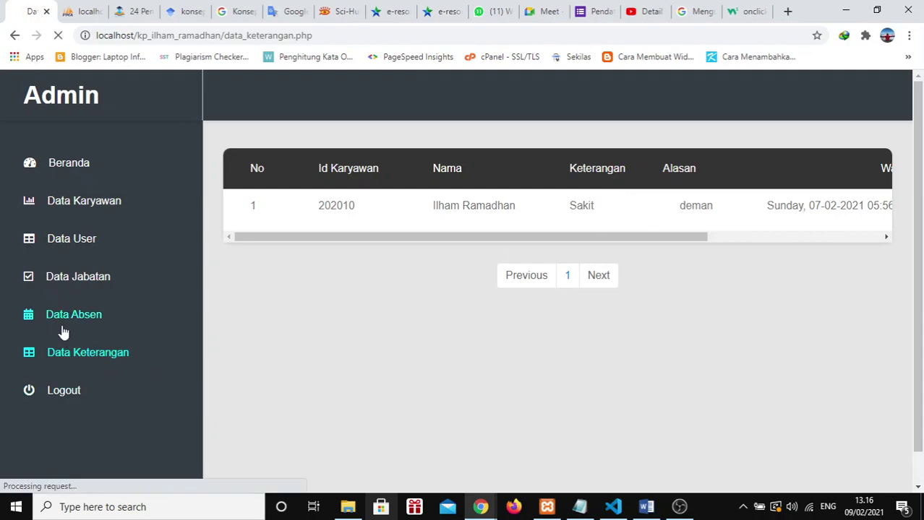
key(alt+Tab)
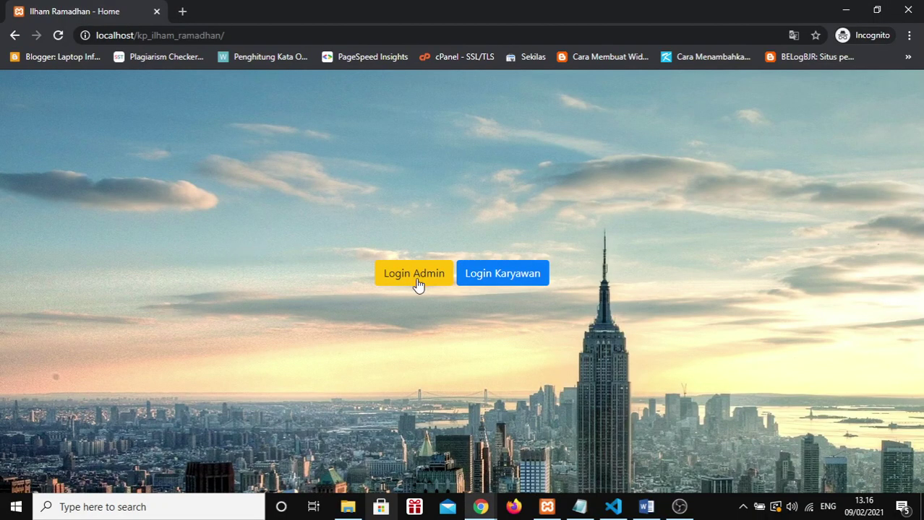
Step: Log in through Login Karyawan with the employee's username and password
click(522, 278)
click(396, 272)
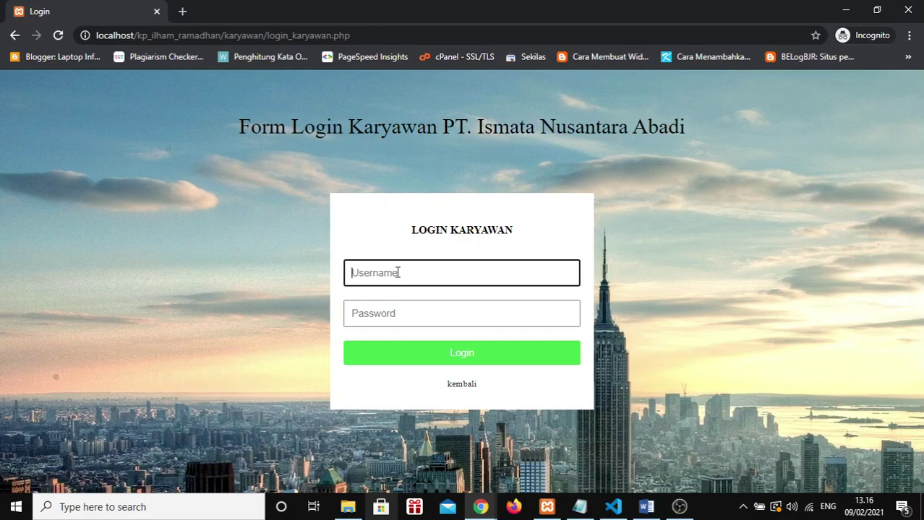
text(J)
key(BackSpace)
text(jalal01)
key(Tab)
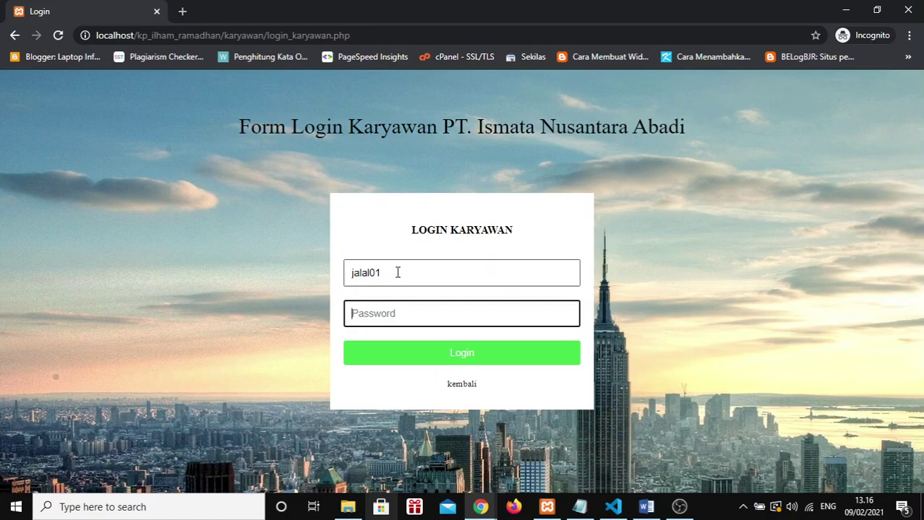
text(j01)
key(Return)
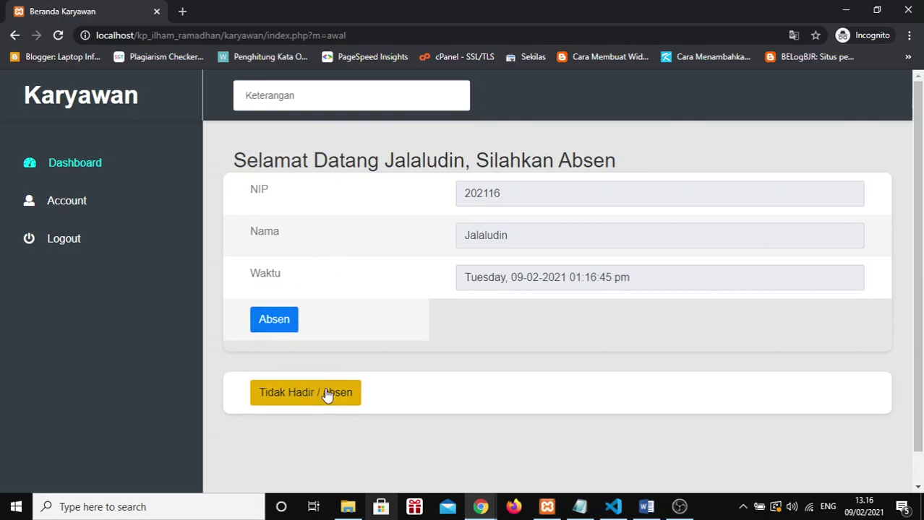
click(281, 325)
key(Return)
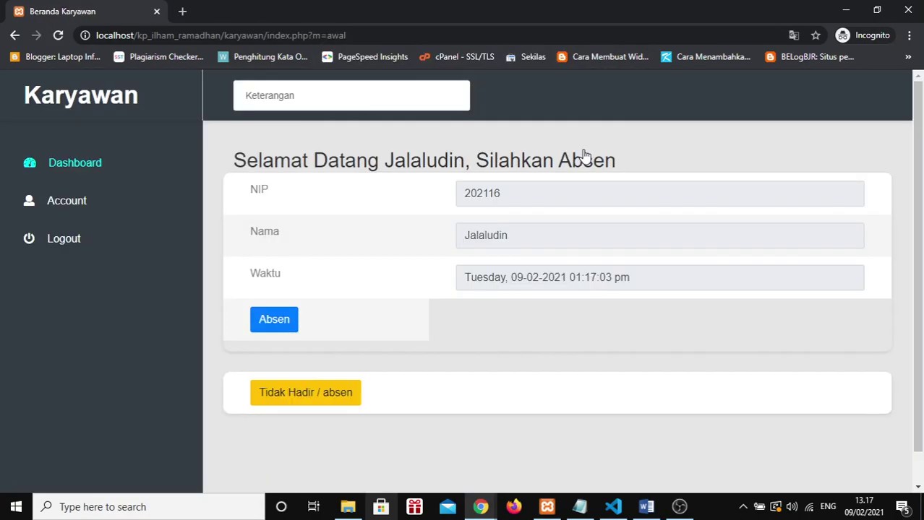
key(alt+Tab)
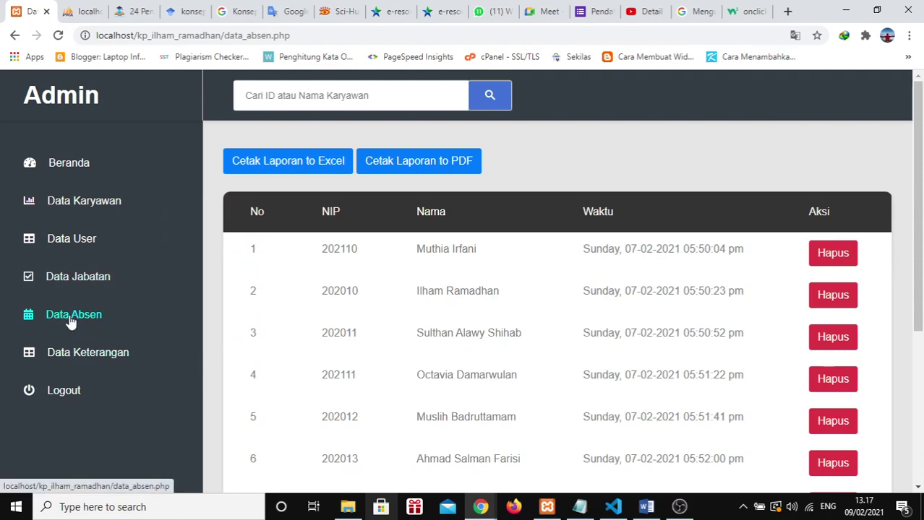
scroll(538, 329, down, 4)
drag(319, 419, 613, 427)
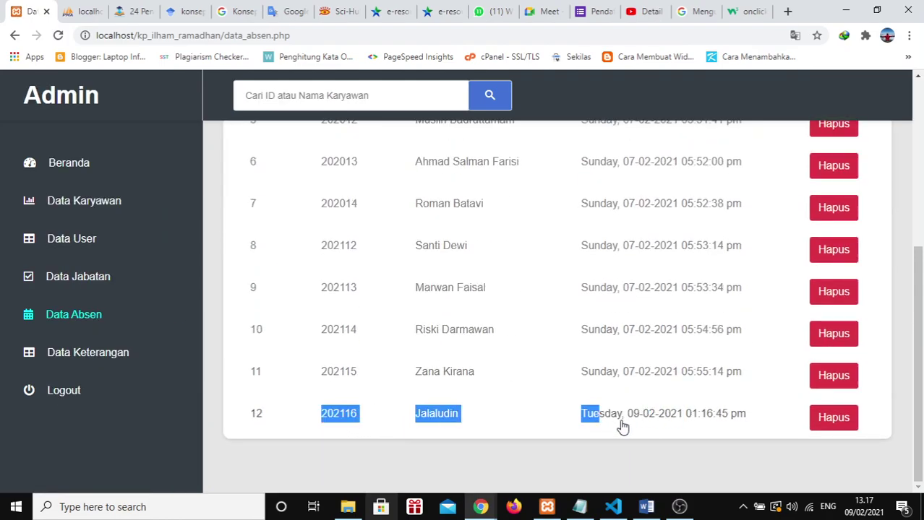
click(608, 421)
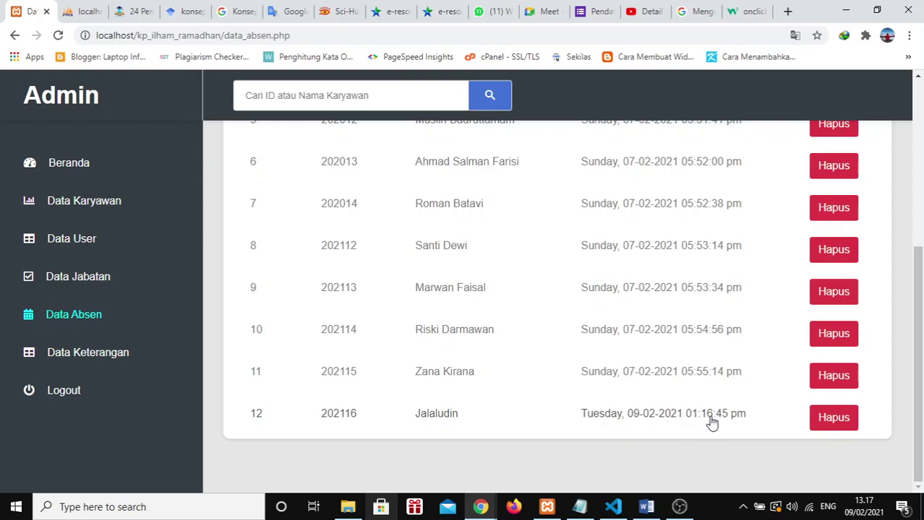
key(alt+Tab)
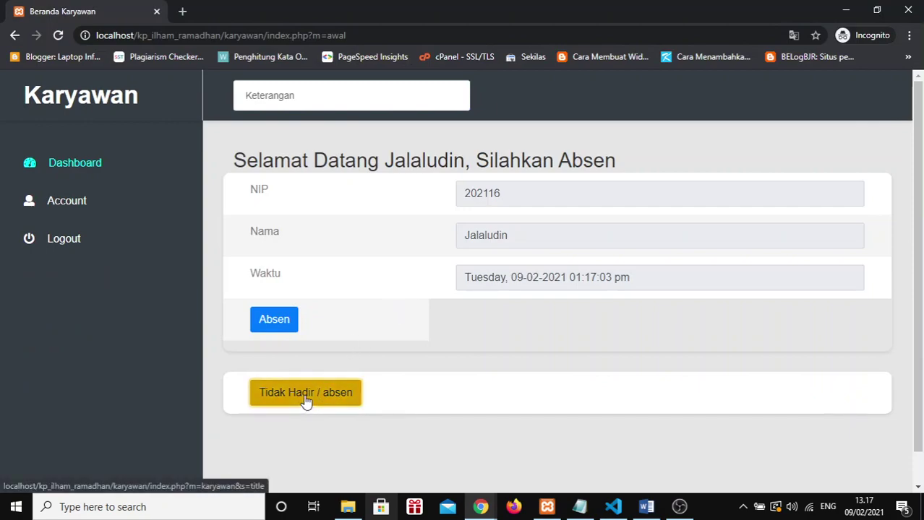
Step: Submit an Izin absence note with reason 'pulang kampung' and the letter photo attached
click(305, 394)
click(583, 309)
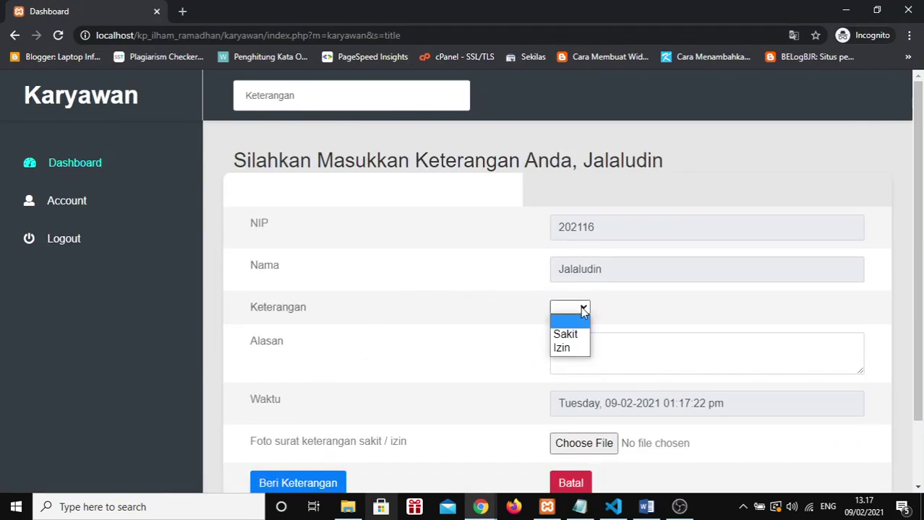
click(565, 346)
click(578, 350)
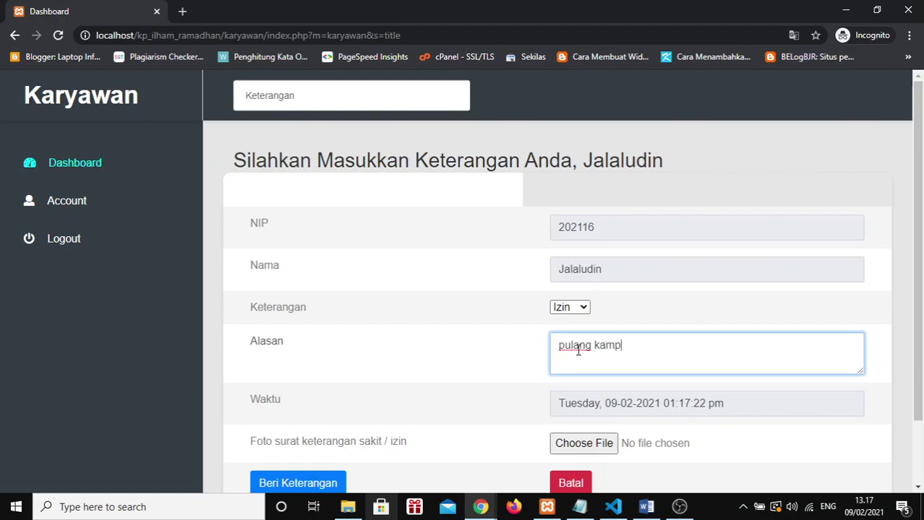
text(pulang kampung)
scroll(578, 351, down, 1)
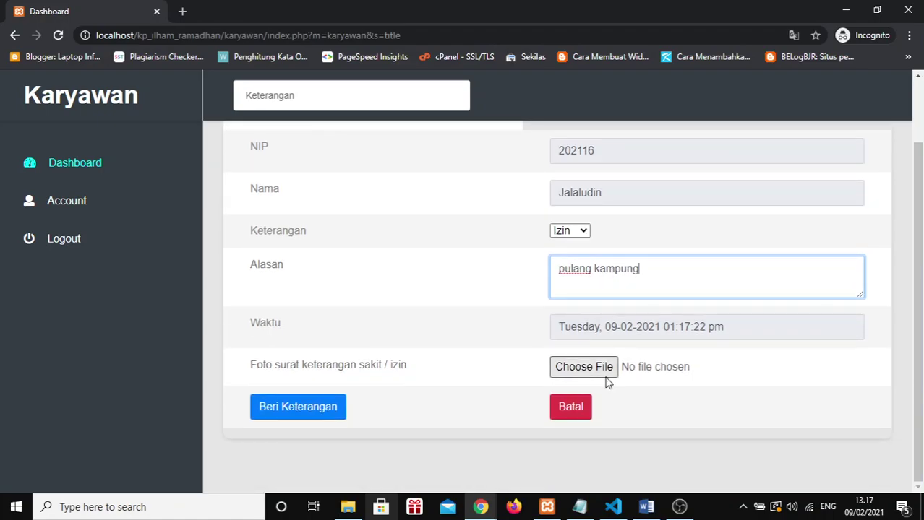
click(607, 369)
double_click(488, 222)
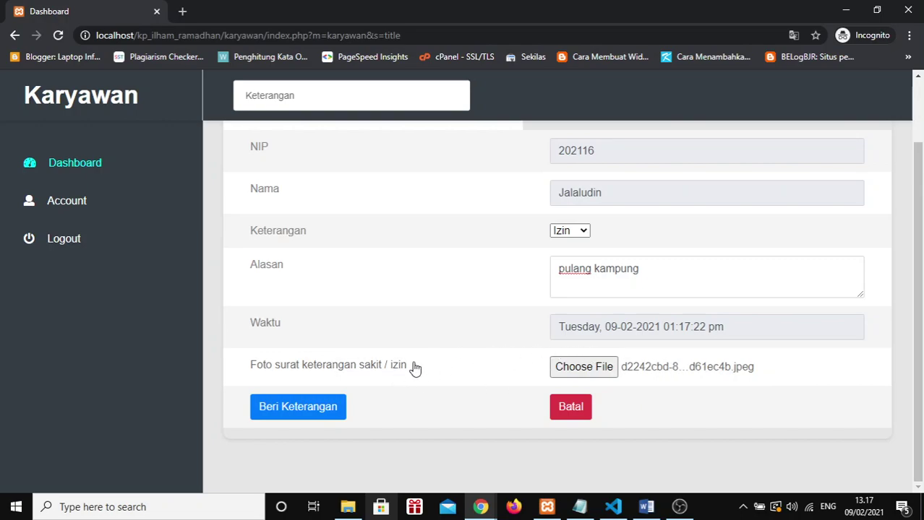
click(313, 414)
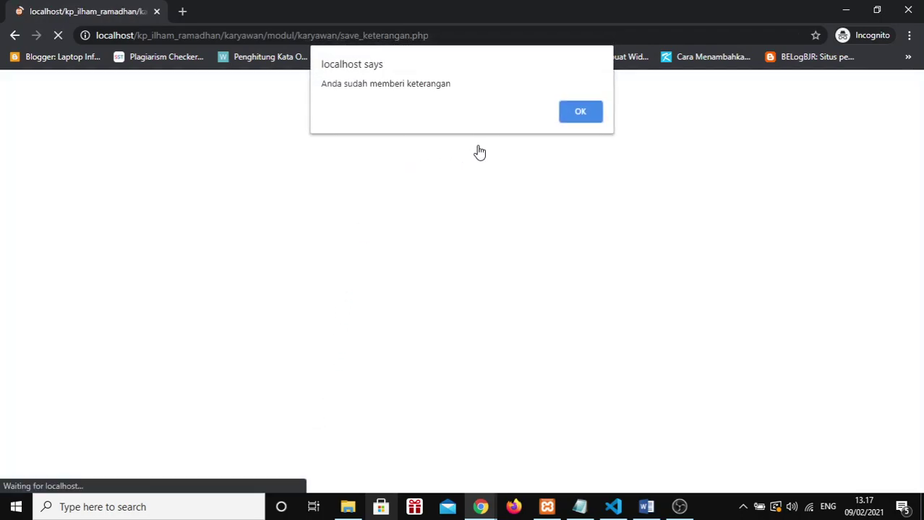
key(Return)
key(alt+Tab)
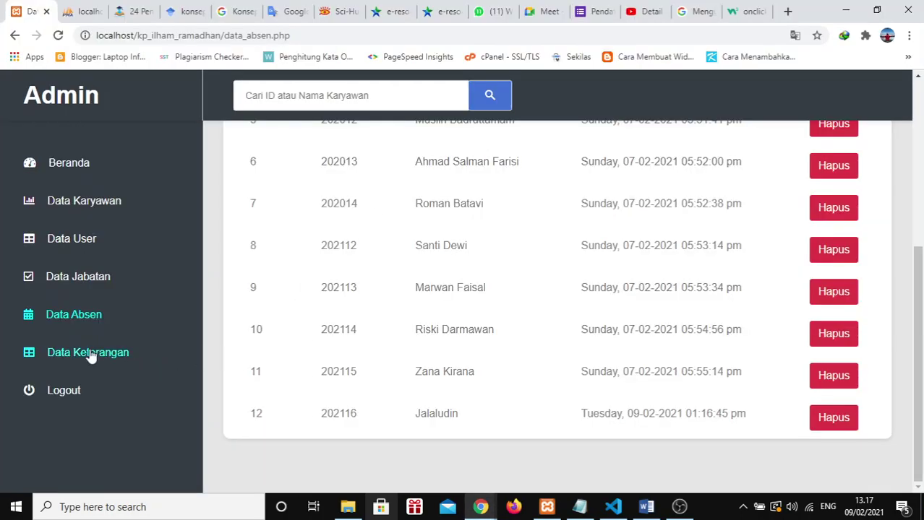
Step: Check that the Izin 'pulang kampung' note appears as entry 2 in admin Data Keterangan
click(90, 354)
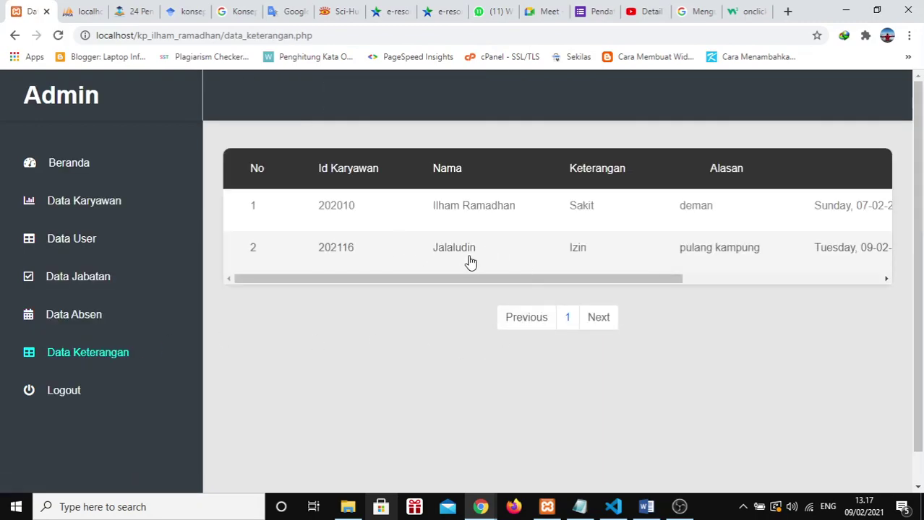
drag(491, 280, 405, 297)
key(alt+Tab)
key(alt+Tab)
drag(524, 280, 697, 264)
key(alt+Tab)
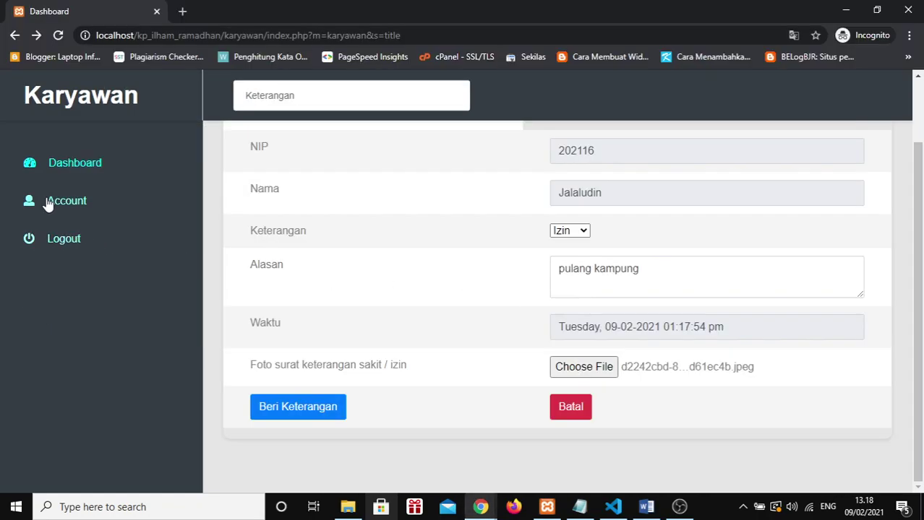
Step: Open the employee's own profile from Account in edit mode
click(51, 202)
scroll(484, 241, down, 3)
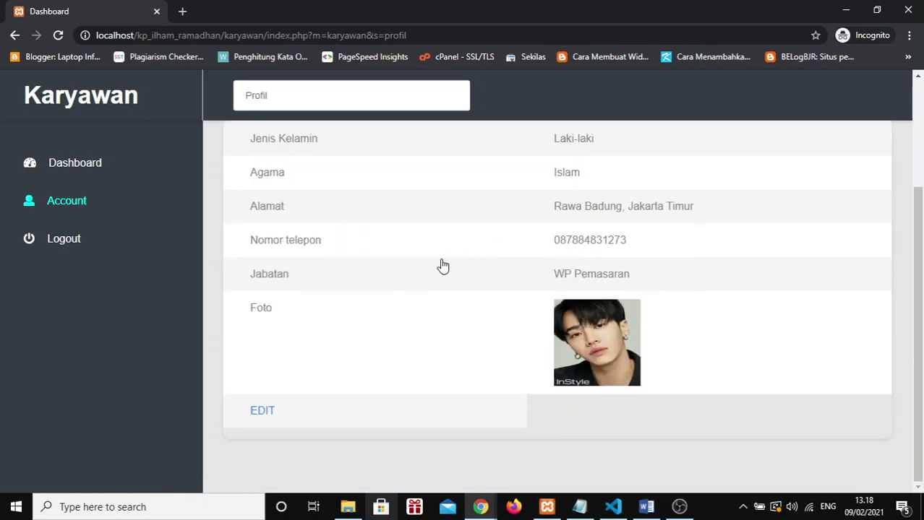
click(266, 411)
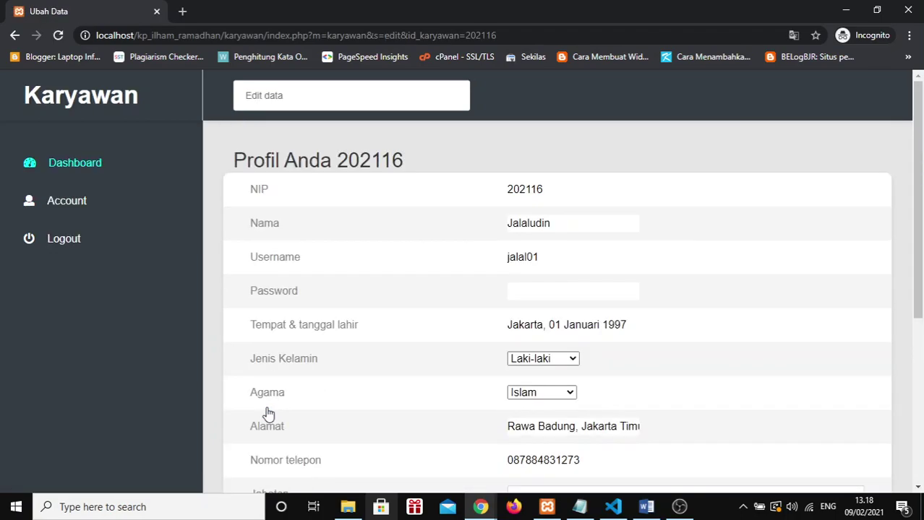
scroll(553, 288, down, 1)
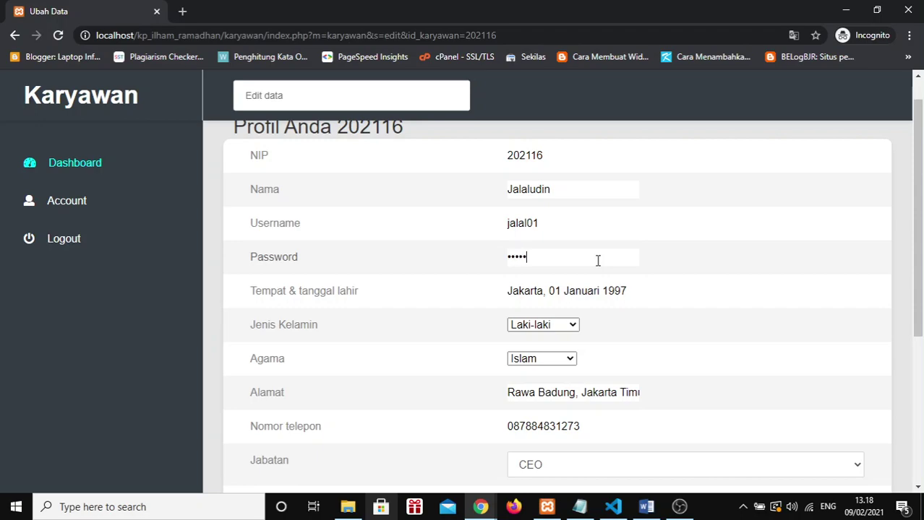
scroll(598, 260, down, 3)
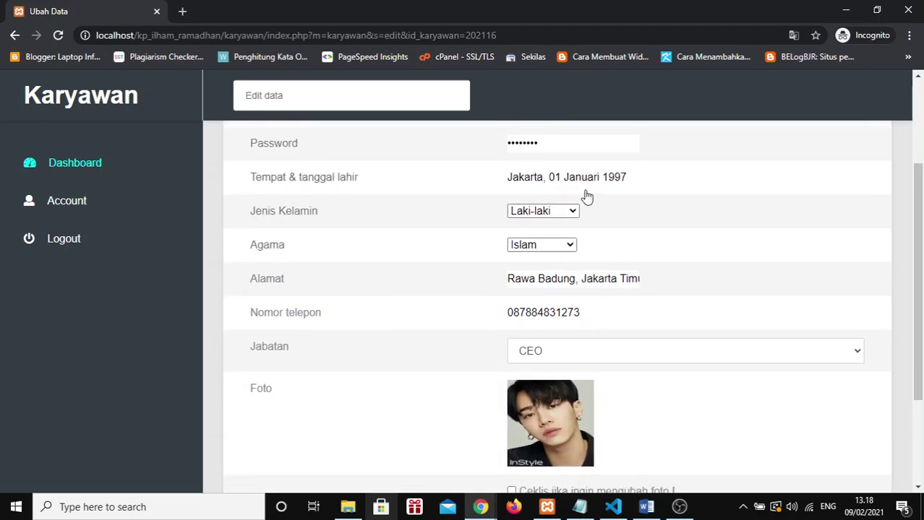
Step: Replace the address, set the position to Office Boy, and save the profile with Proses
click(618, 278)
key(BackSpace)
key(BackSpace)
key(BackSpace)
key(BackSpace)
key(BackSpace)
key(BackSpace)
key(BackSpace)
key(BackSpace)
key(BackSpace)
key(BackSpace)
key(BackSpace)
key(BackSpace)
key(BackSpace)
key(BackSpace)
key(BackSpace)
key(BackSpace)
key(BackSpace)
key(BackSpace)
key(BackSpace)
key(BackSpace)
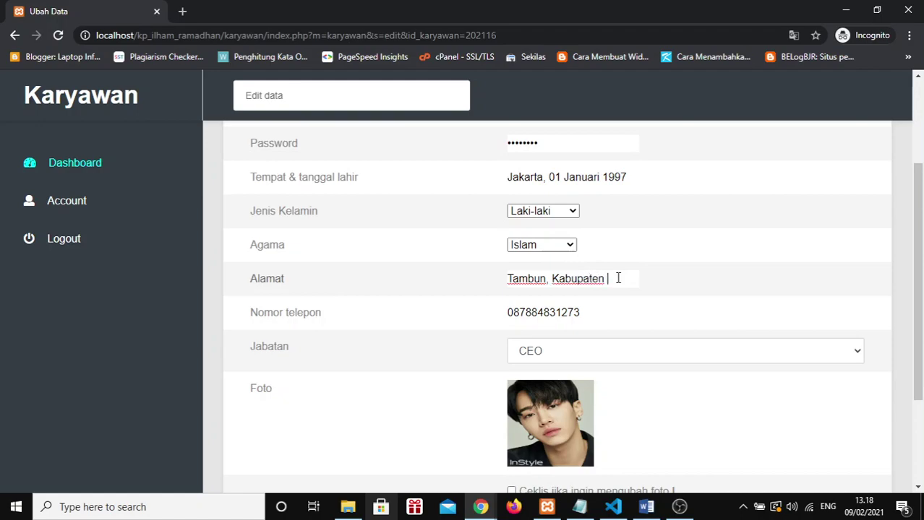
text(i)
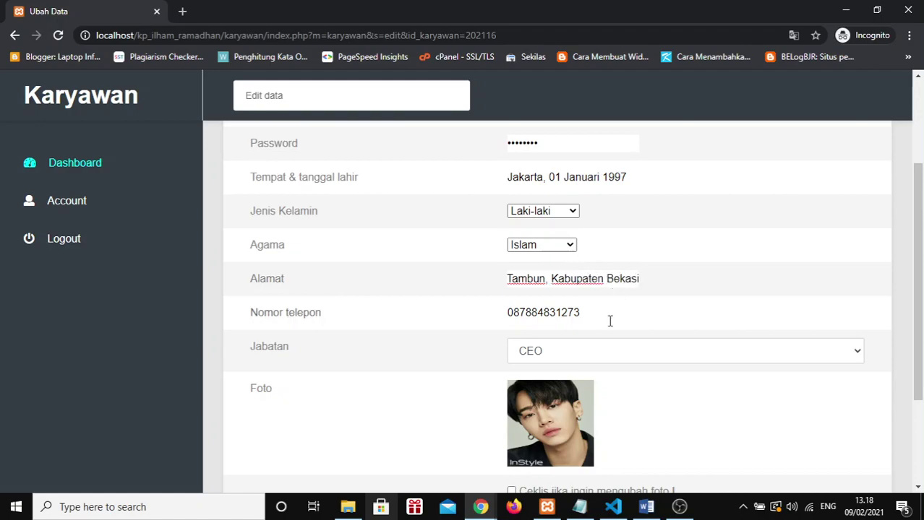
click(596, 355)
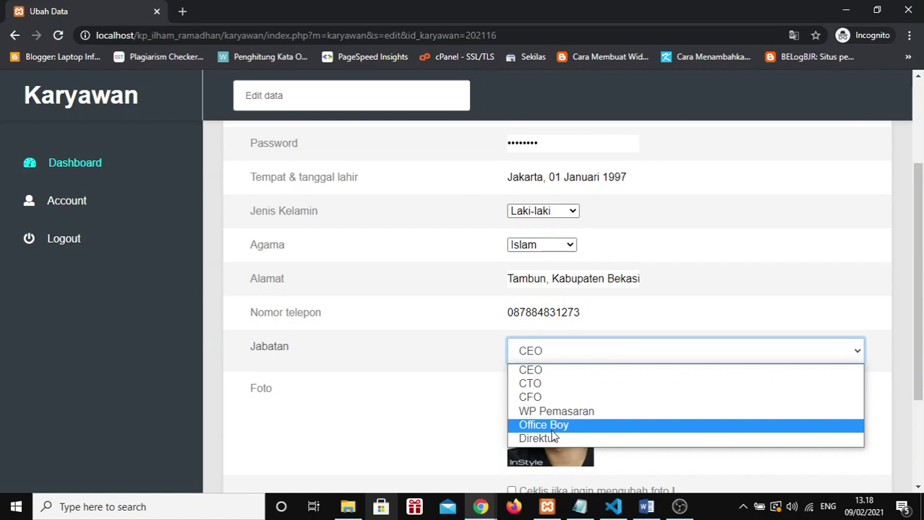
click(752, 427)
scroll(530, 392, down, 2)
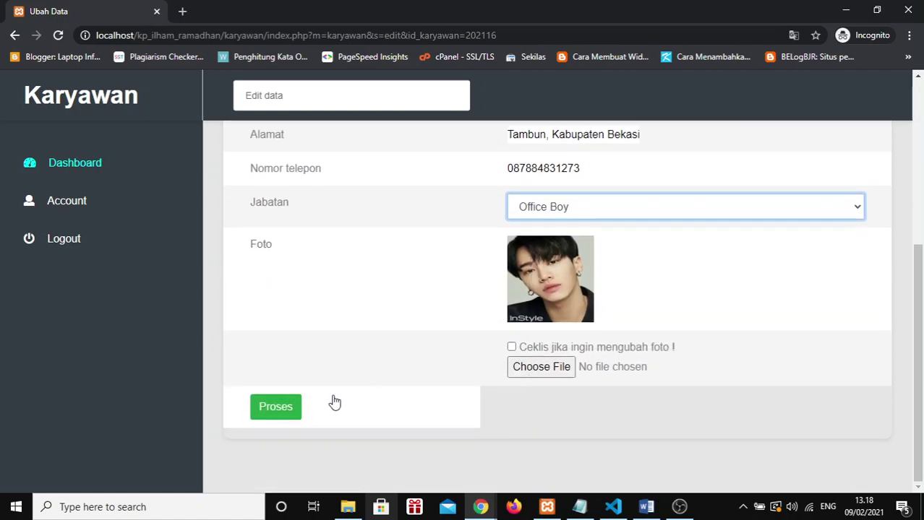
click(261, 416)
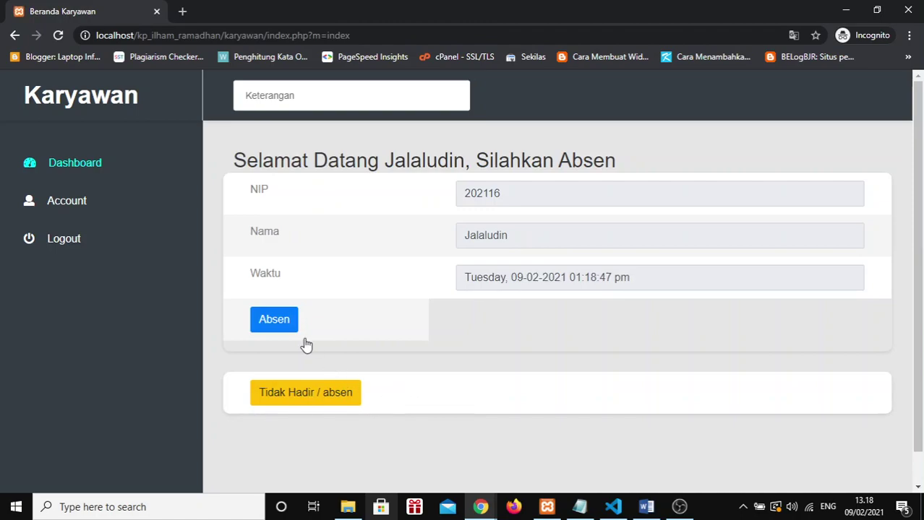
key(alt+Tab)
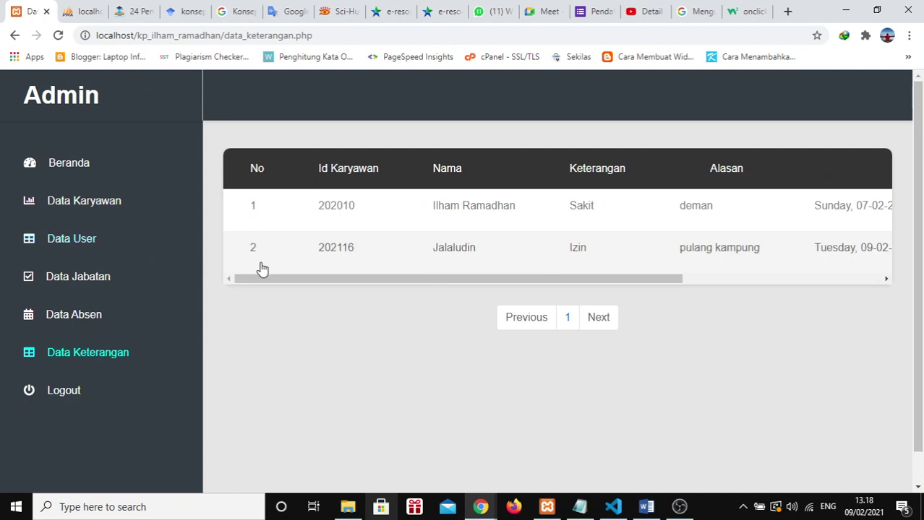
click(81, 202)
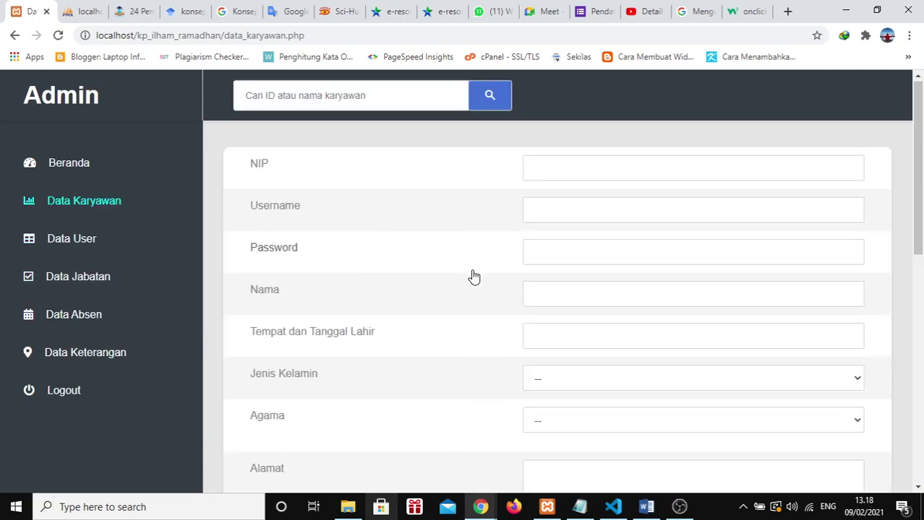
scroll(470, 274, down, 10)
click(597, 454)
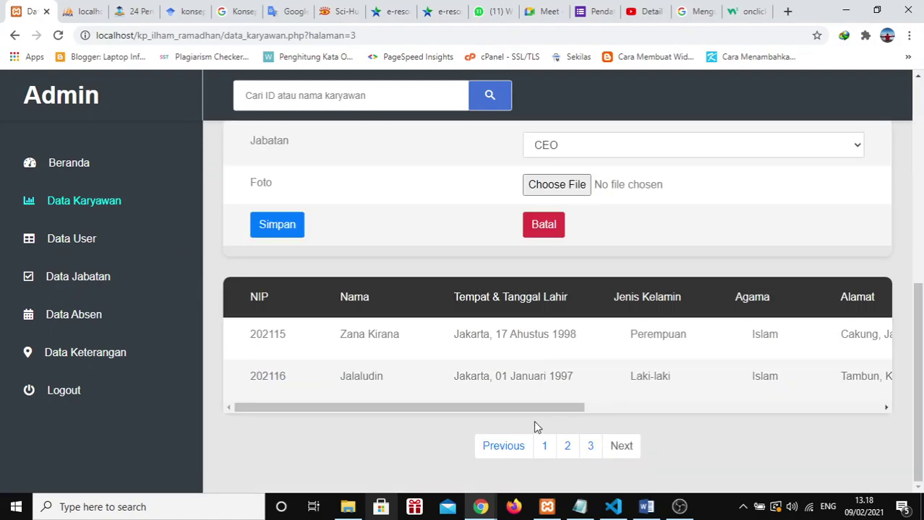
drag(522, 409, 746, 402)
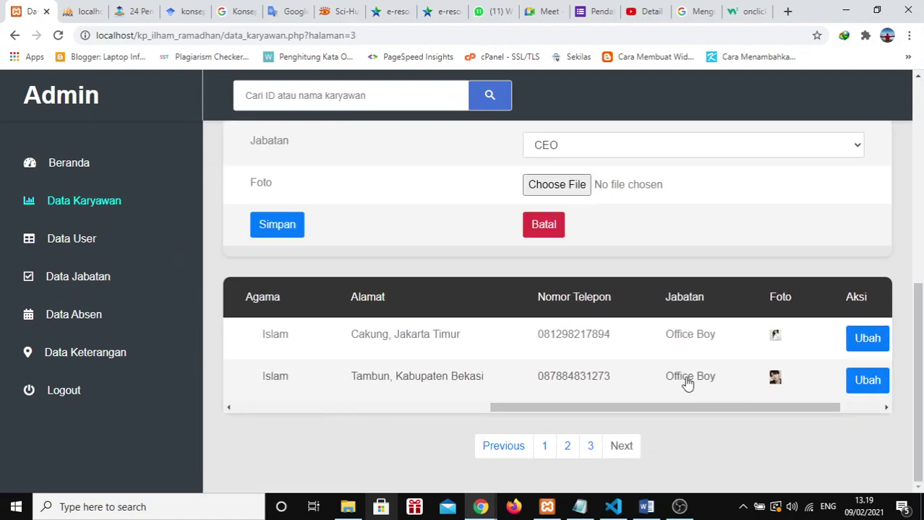
drag(637, 409, 506, 410)
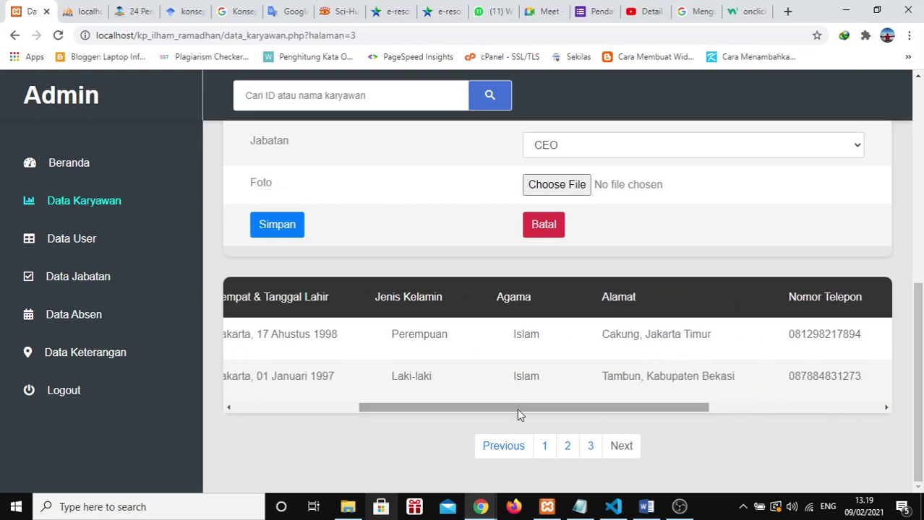
key(alt+Tab)
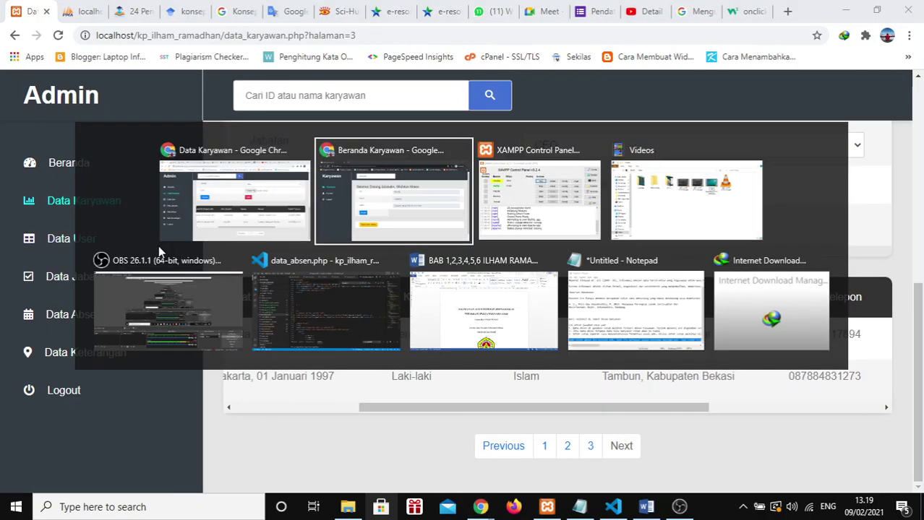
click(82, 205)
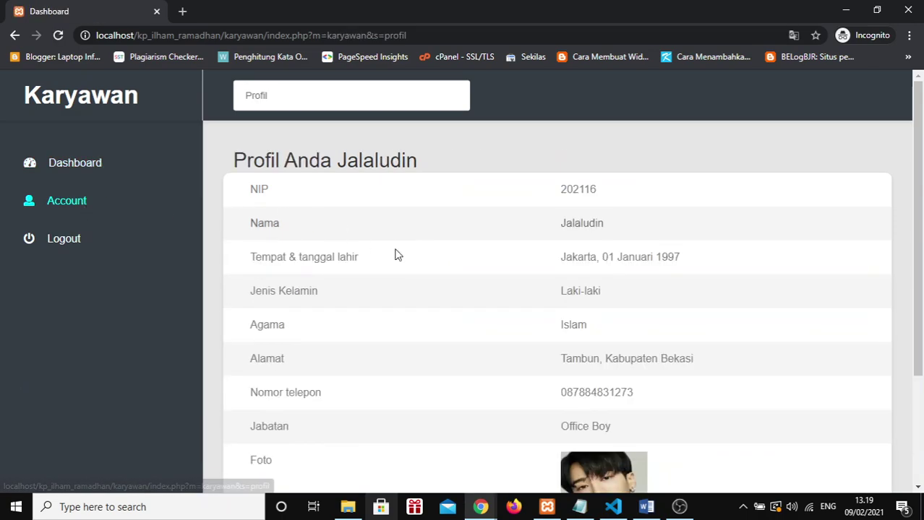
key(alt+Tab)
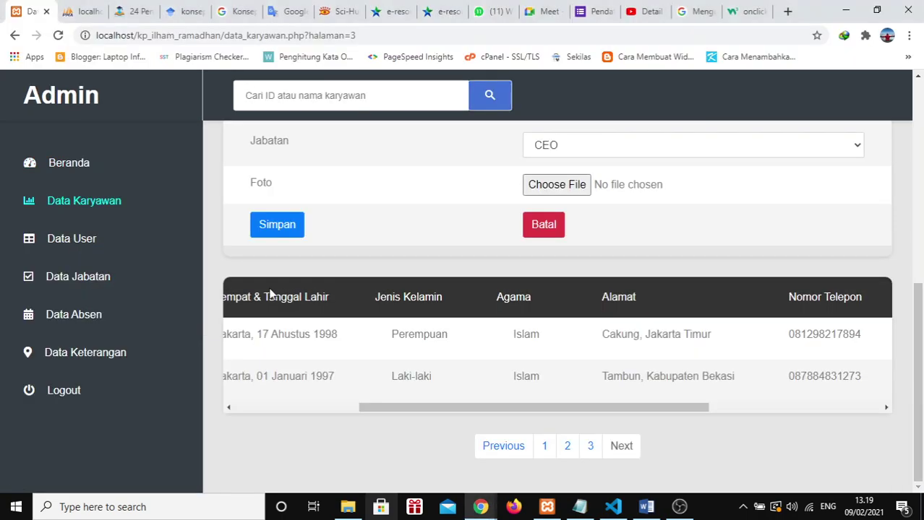
drag(422, 410, 240, 397)
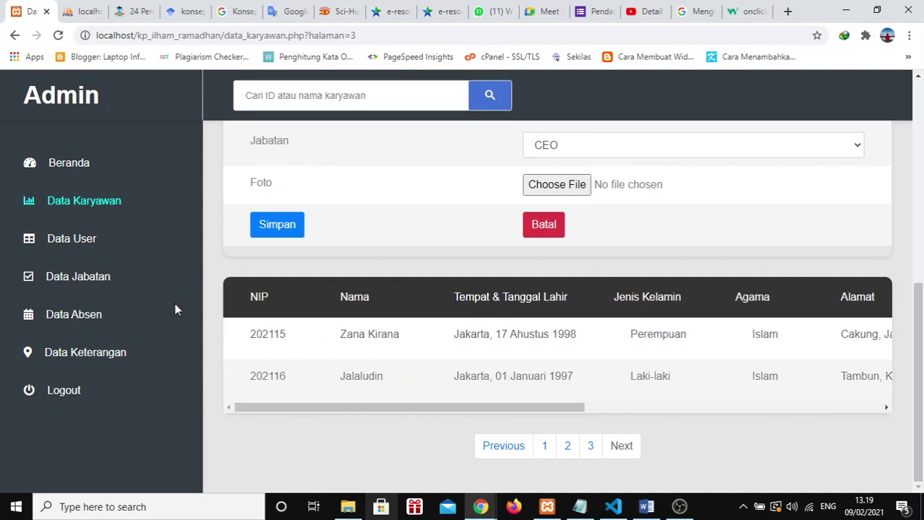
click(75, 314)
scroll(433, 347, down, 4)
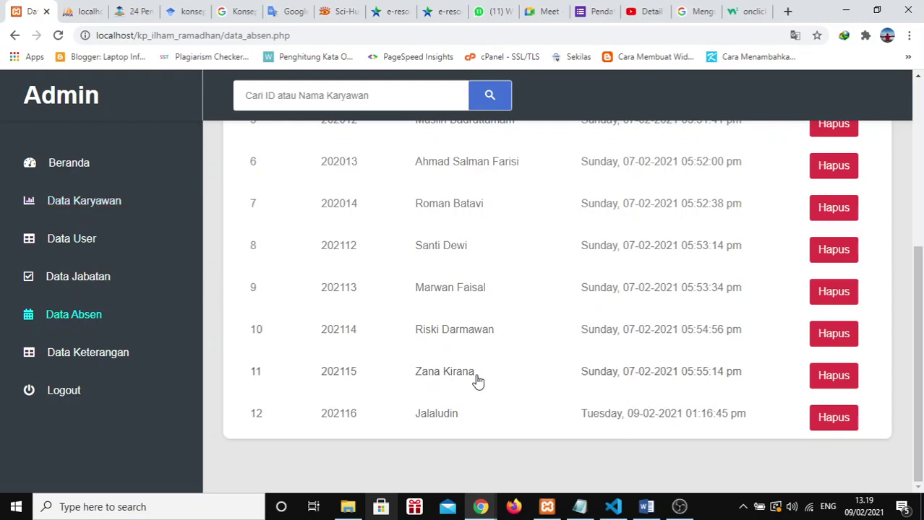
click(97, 204)
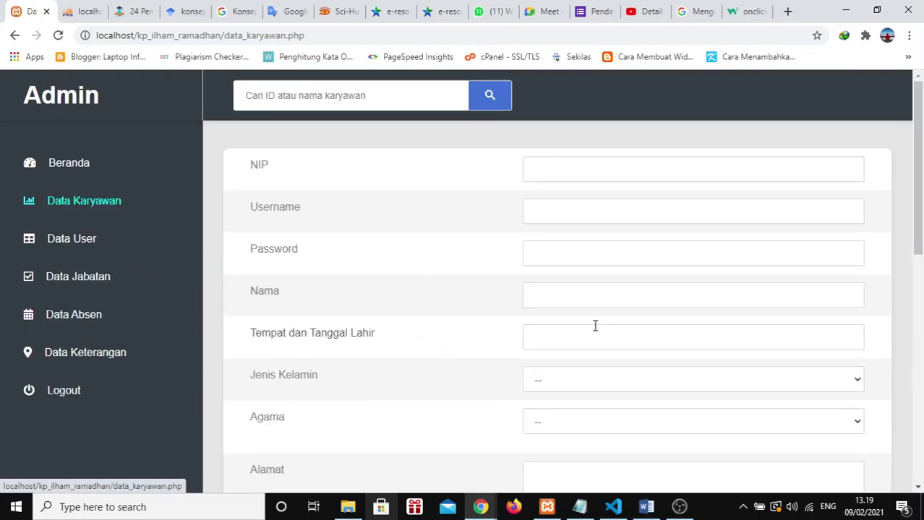
scroll(594, 324, down, 10)
click(591, 446)
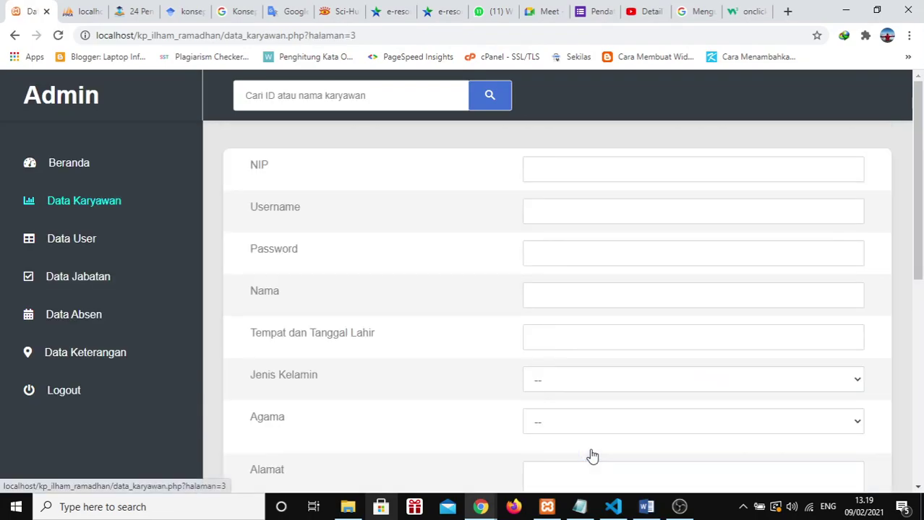
scroll(335, 369, down, 10)
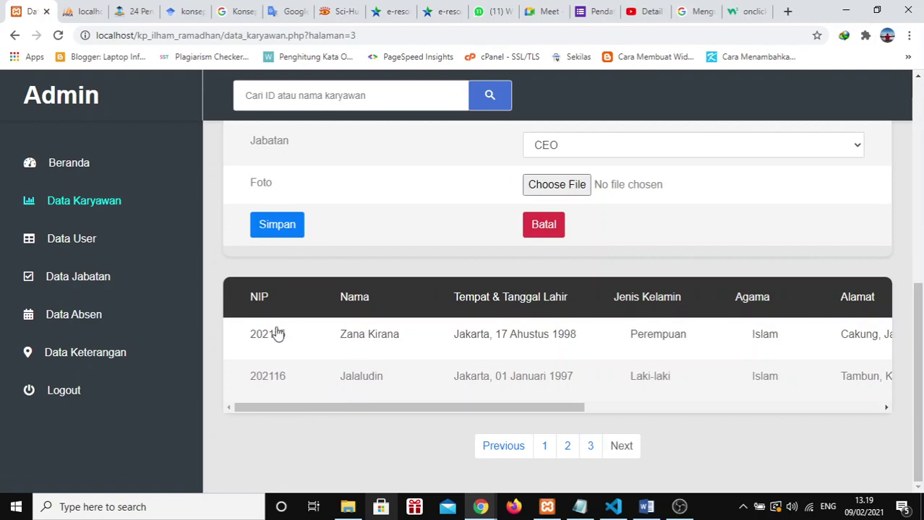
Step: Delete the employee's attendance record in row 11 of Data Absen and confirm
click(83, 322)
scroll(609, 275, down, 4)
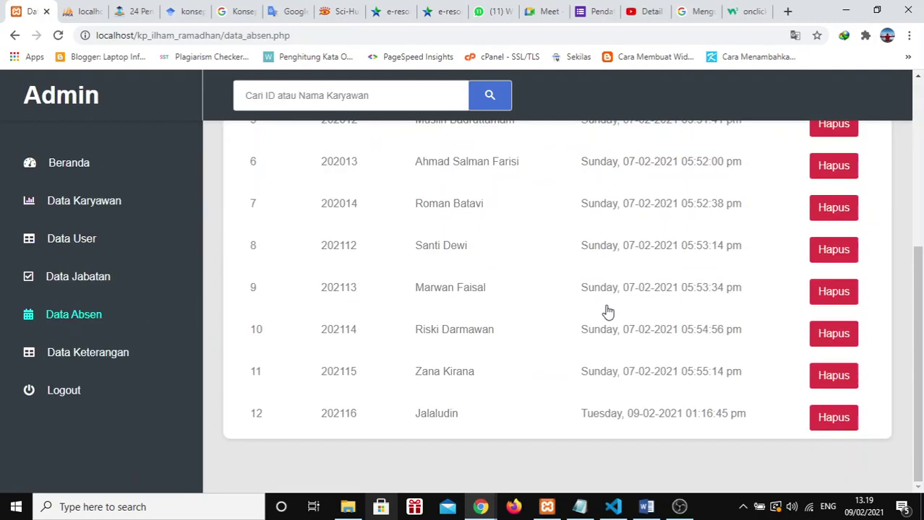
click(845, 377)
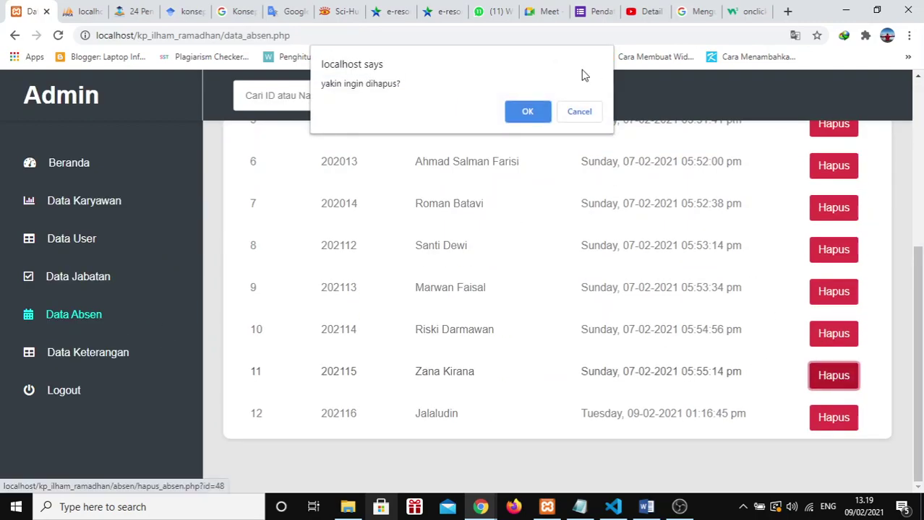
click(542, 112)
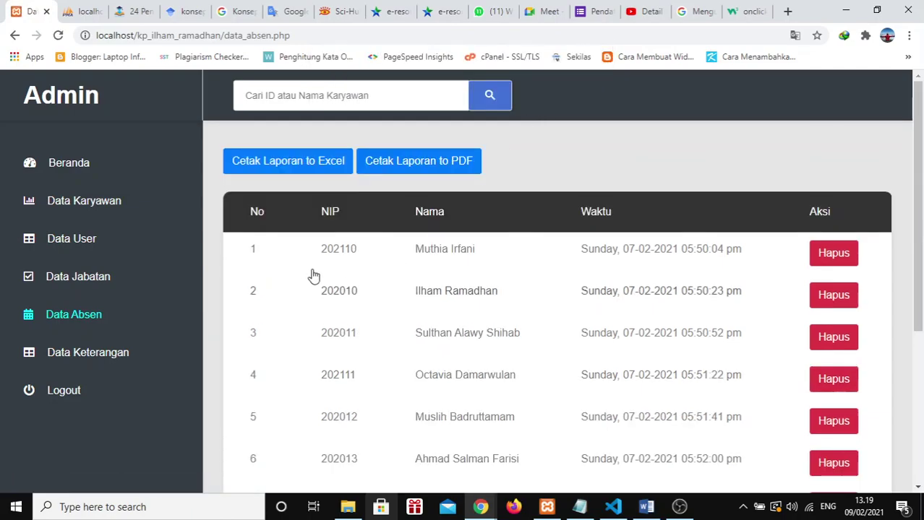
Step: Review page 3 of Data Karyawan, then the attendance records and the Data Keterangan list
click(97, 202)
scroll(534, 282, down, 10)
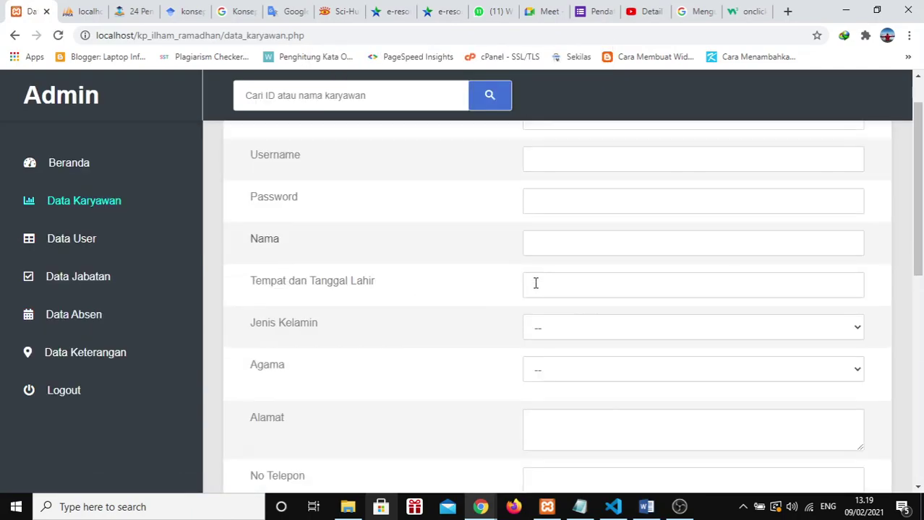
click(589, 448)
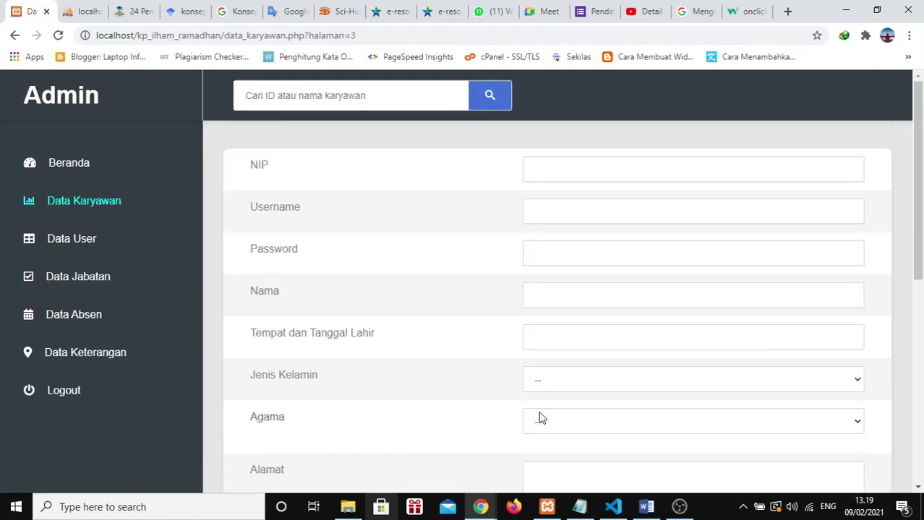
scroll(535, 404, down, 10)
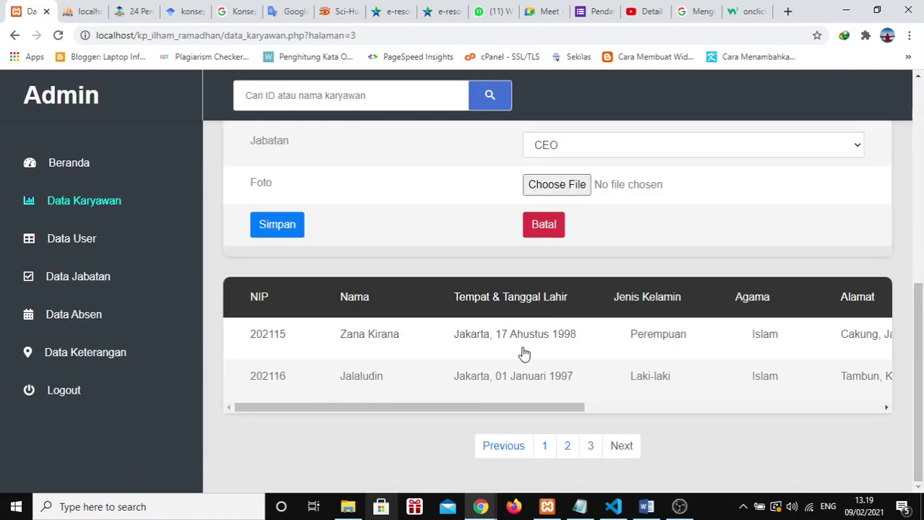
drag(493, 407, 435, 423)
click(81, 320)
scroll(433, 355, down, 3)
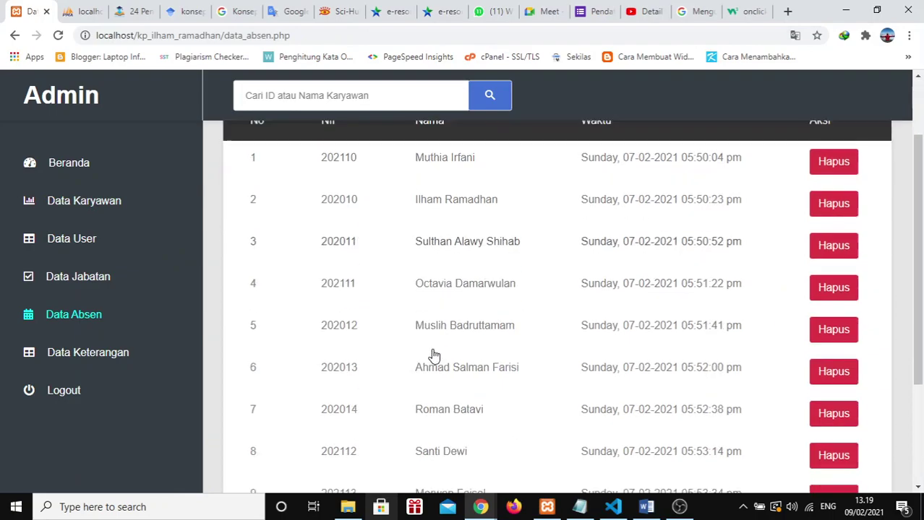
click(89, 353)
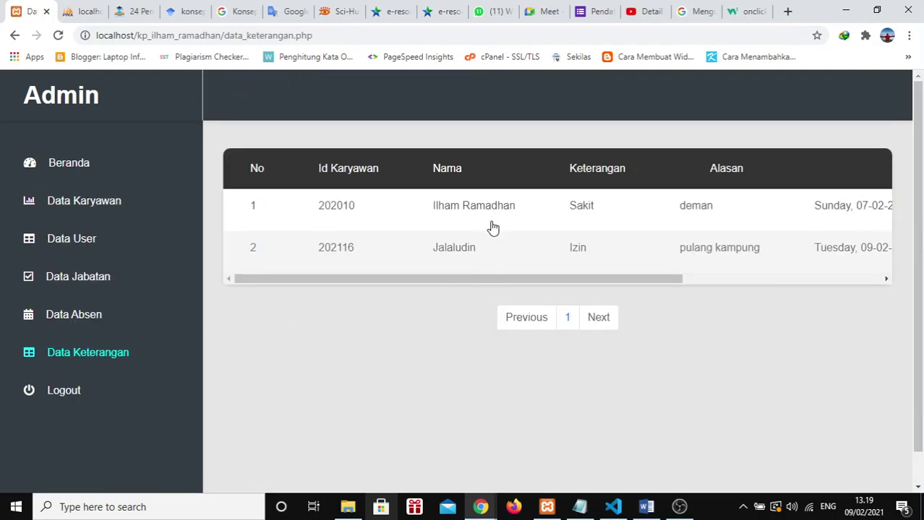
Step: Reopen Data Karyawan page 3, check the phpMyAdmin table relations, and come back
click(137, 209)
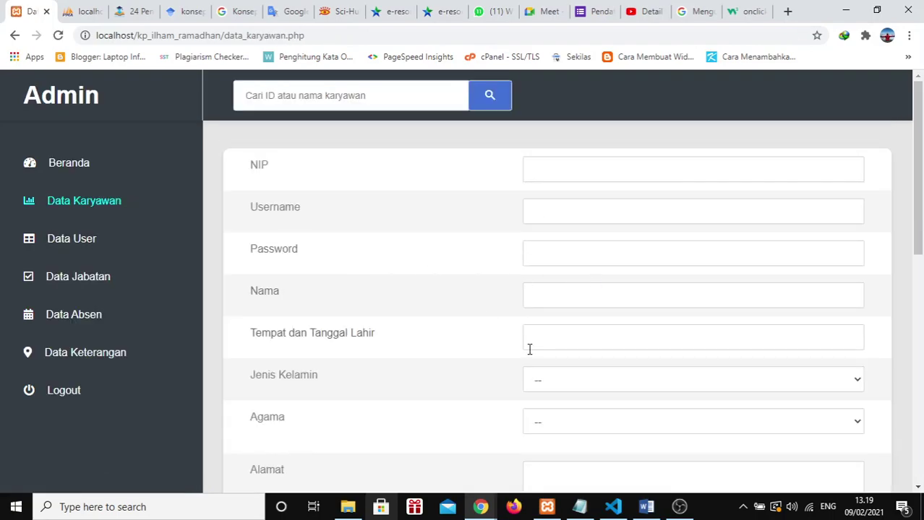
scroll(528, 348, down, 8)
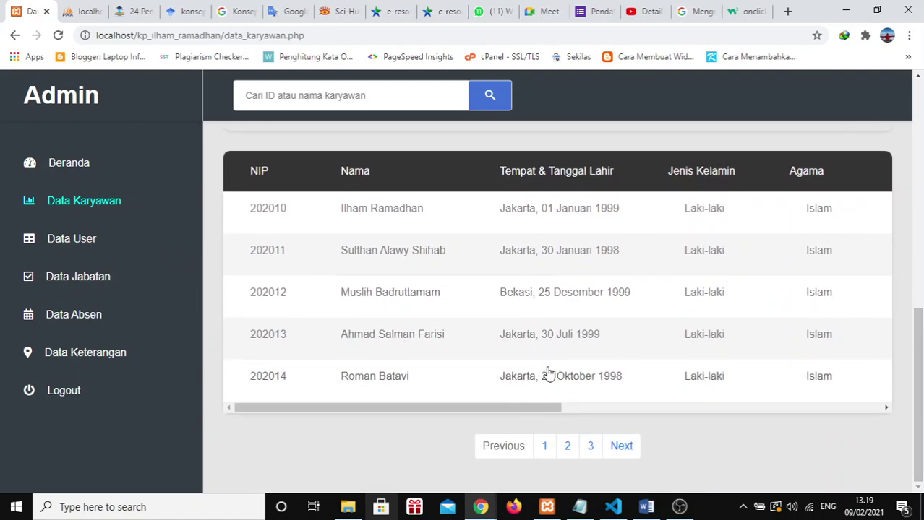
click(590, 445)
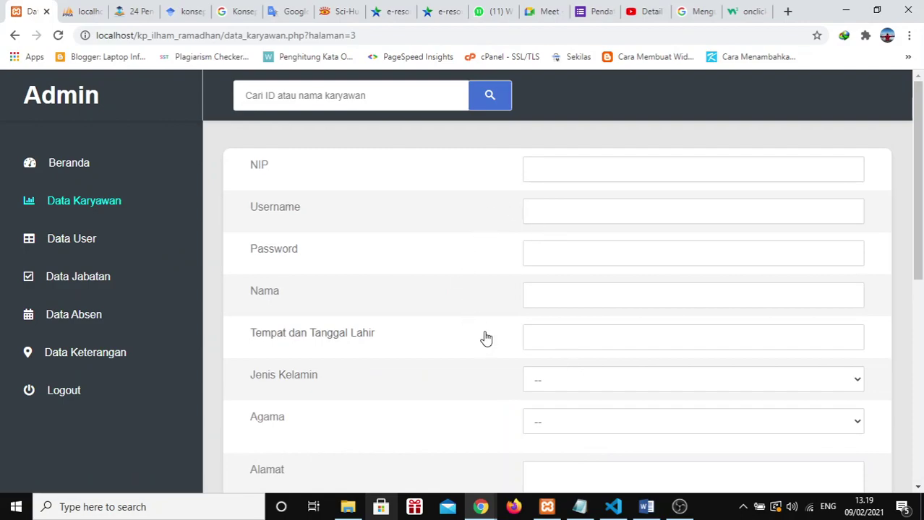
scroll(484, 336, down, 8)
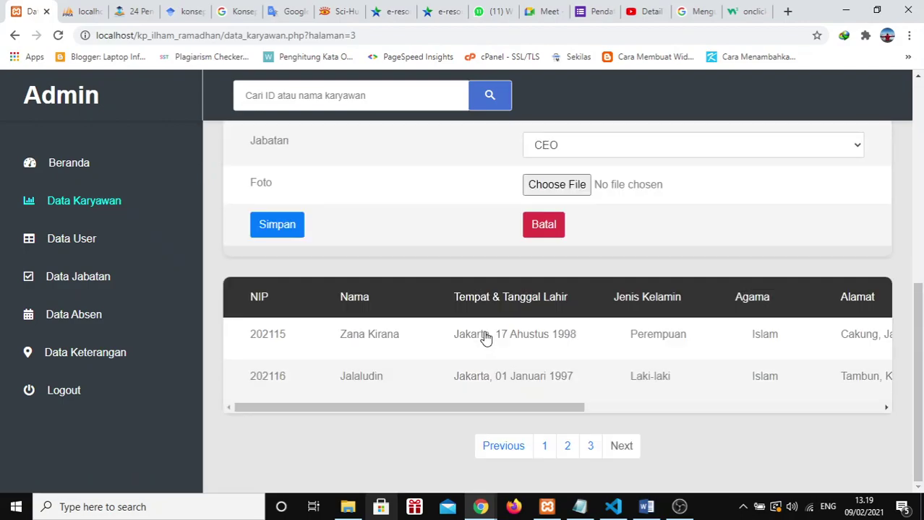
click(81, 11)
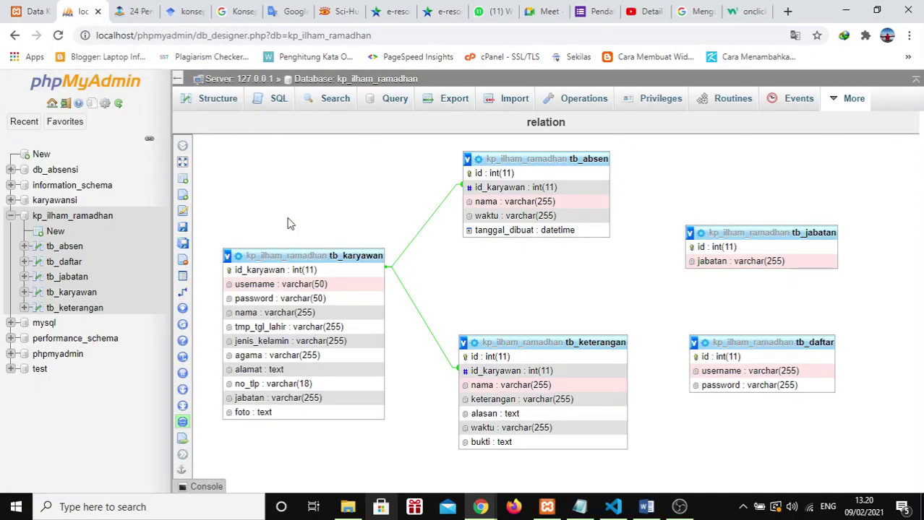
click(32, 7)
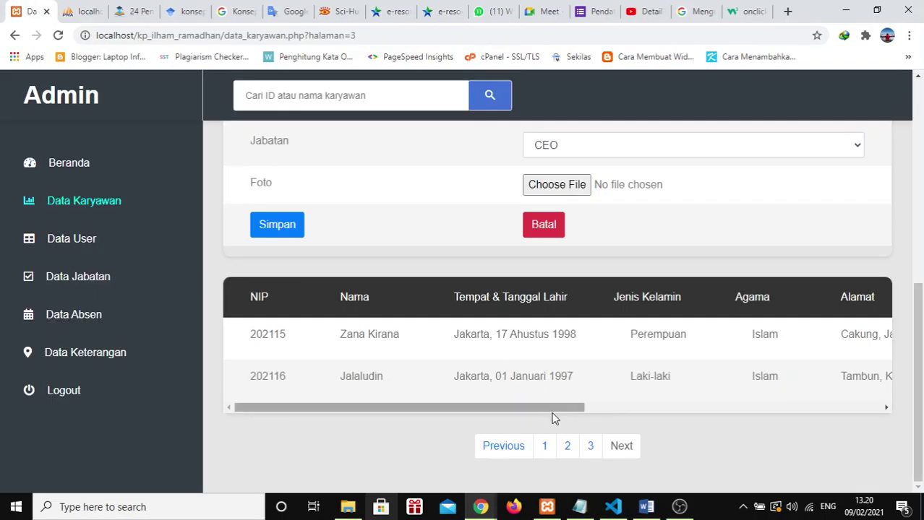
Step: Delete the employee from the employee table with Hapus and confirm
drag(538, 406, 870, 400)
click(843, 383)
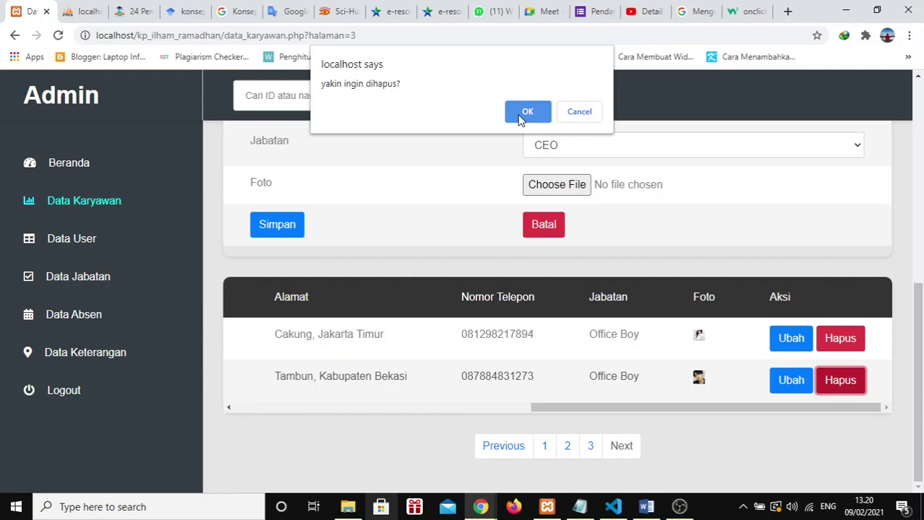
click(521, 114)
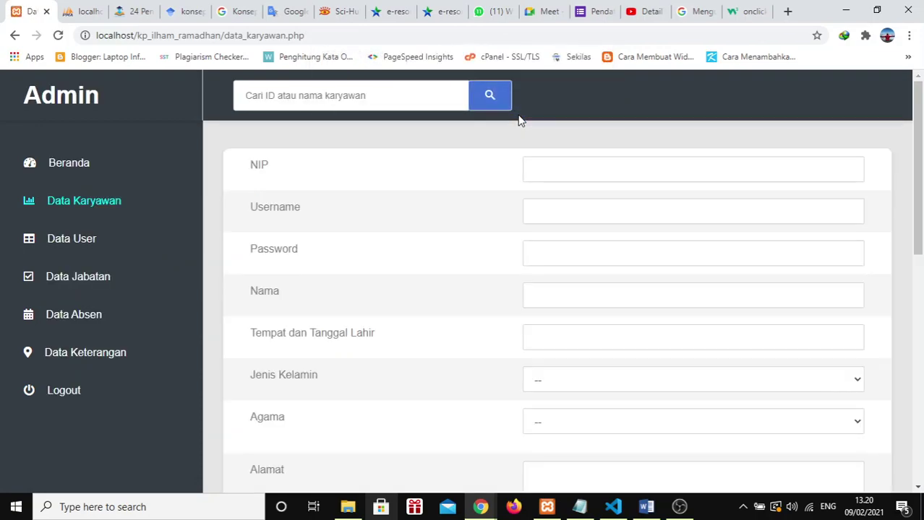
Step: Verify the employee's entries are gone from Data Absen and Data Keterangan, then reopen Data Absen
click(98, 321)
scroll(527, 346, down, 3)
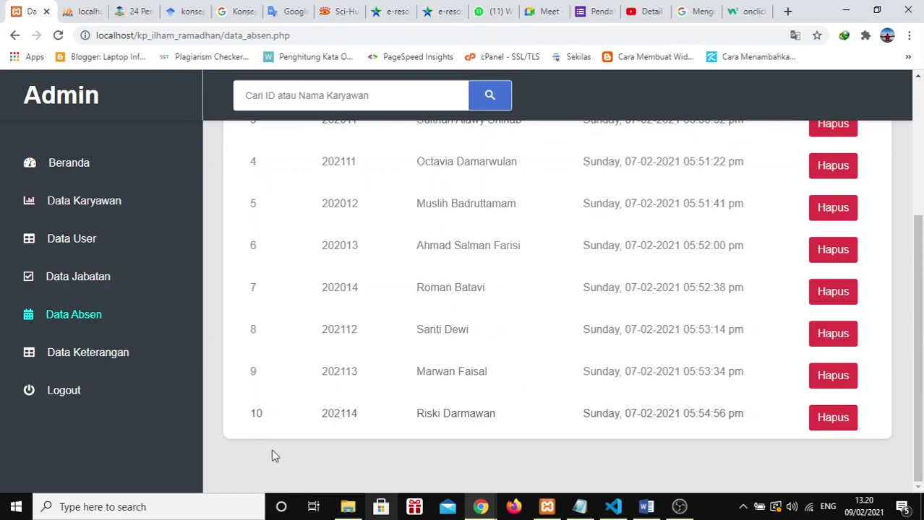
click(97, 353)
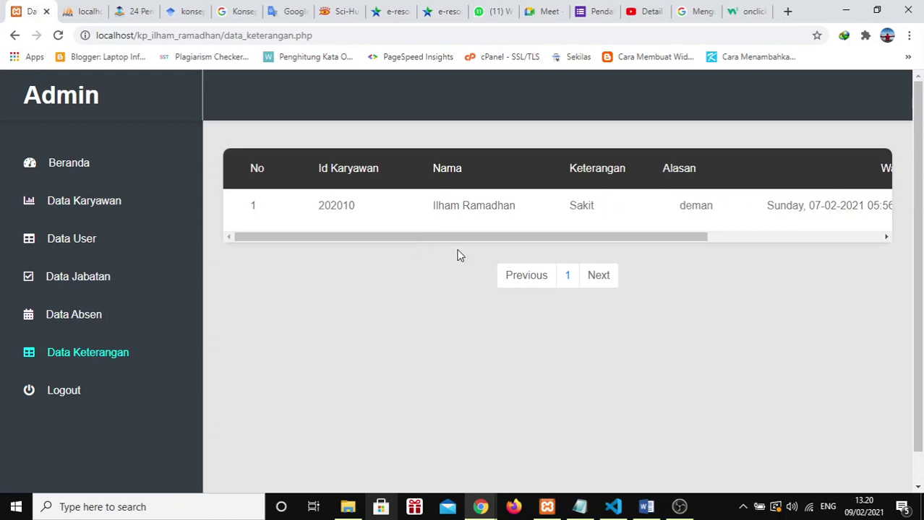
click(100, 323)
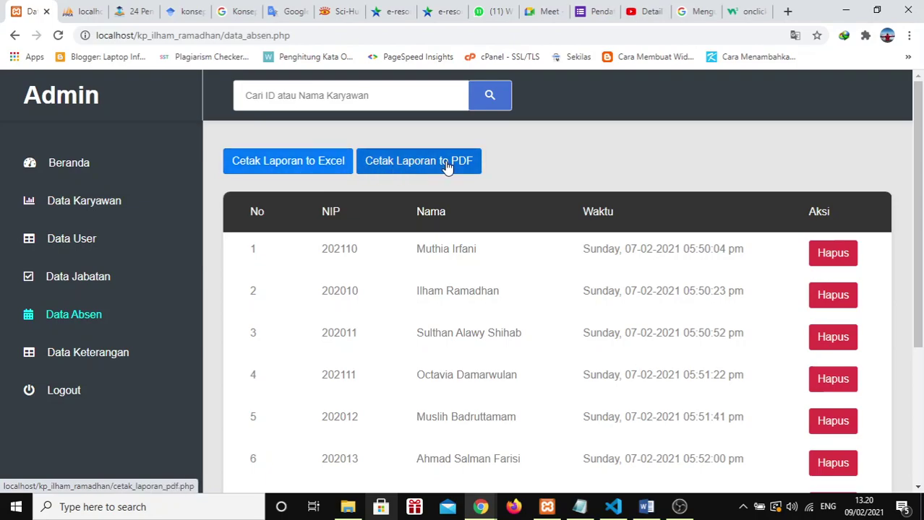
Step: Leave the admin pages and switch to the Incognito employee window showing the Office Boy profile
click(290, 169)
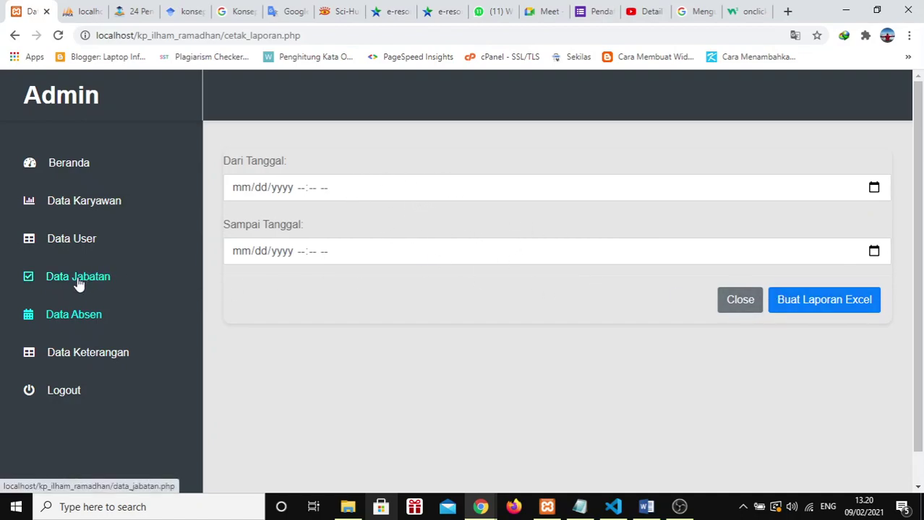
click(78, 205)
scroll(650, 363, down, 10)
scroll(650, 362, up, 8)
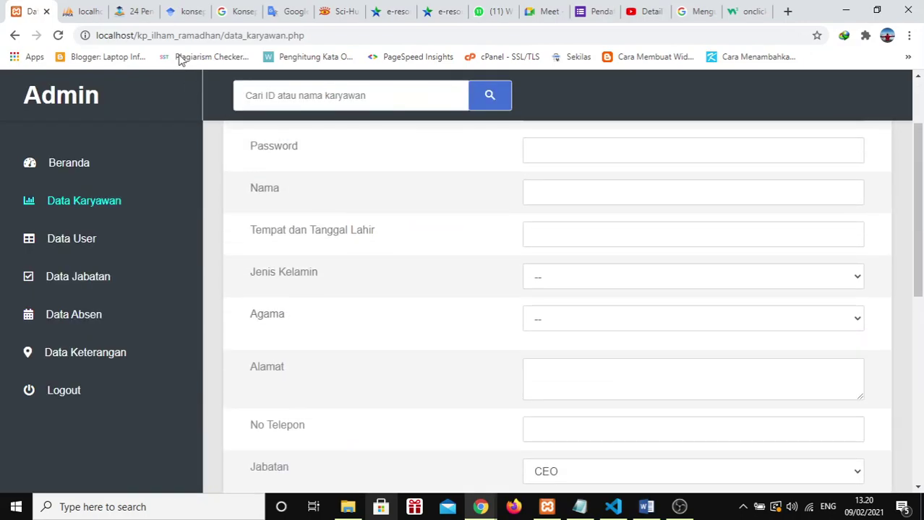
key(alt+Tab)
scroll(439, 317, down, 2)
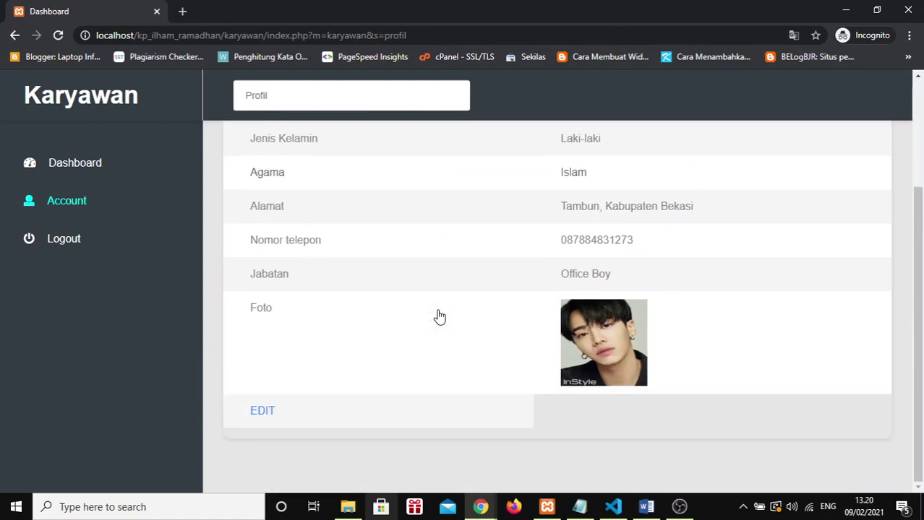
Step: Log out and log back in with the employee's username and password
click(64, 245)
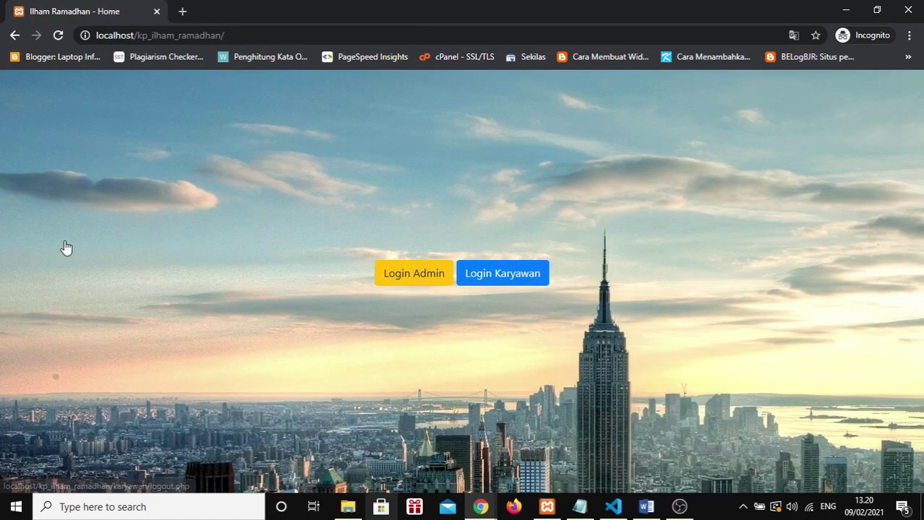
click(511, 281)
click(440, 285)
key(Tab)
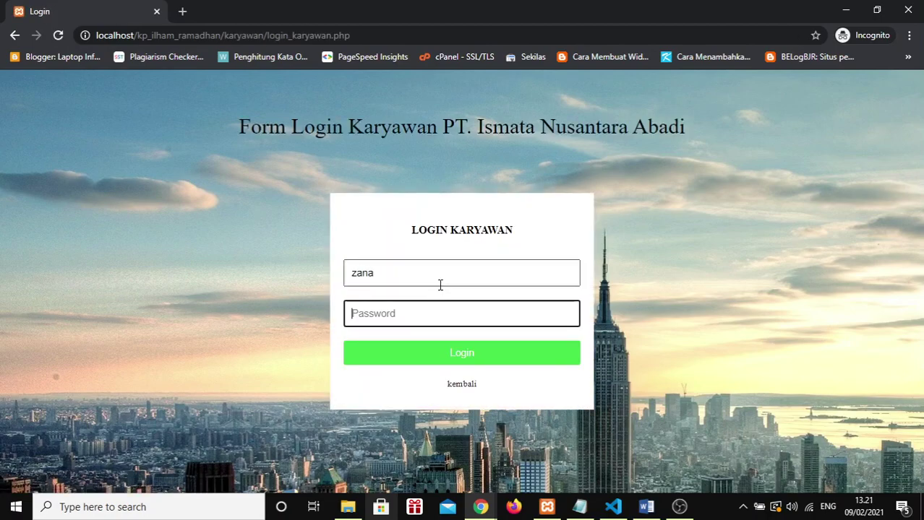
key(Return)
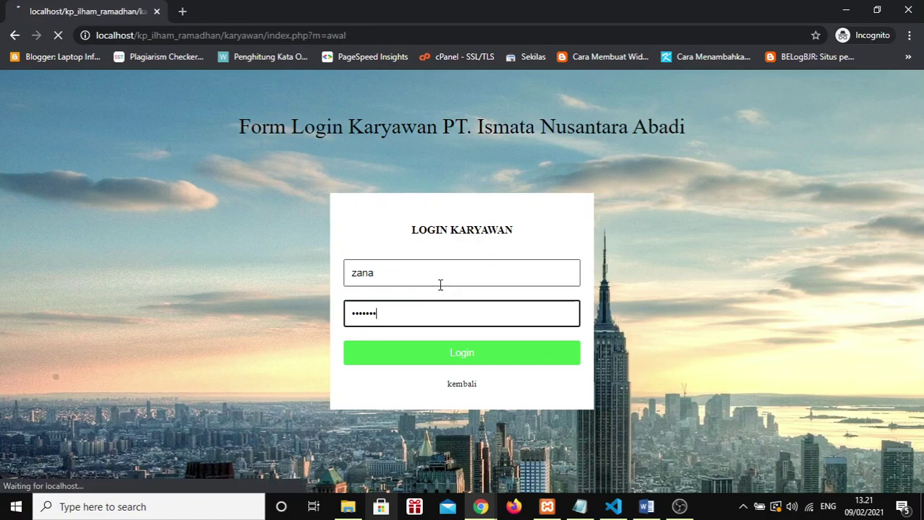
Step: Acknowledge the 'Input Absen Berhasil' message and return to the admin Chrome window
click(268, 324)
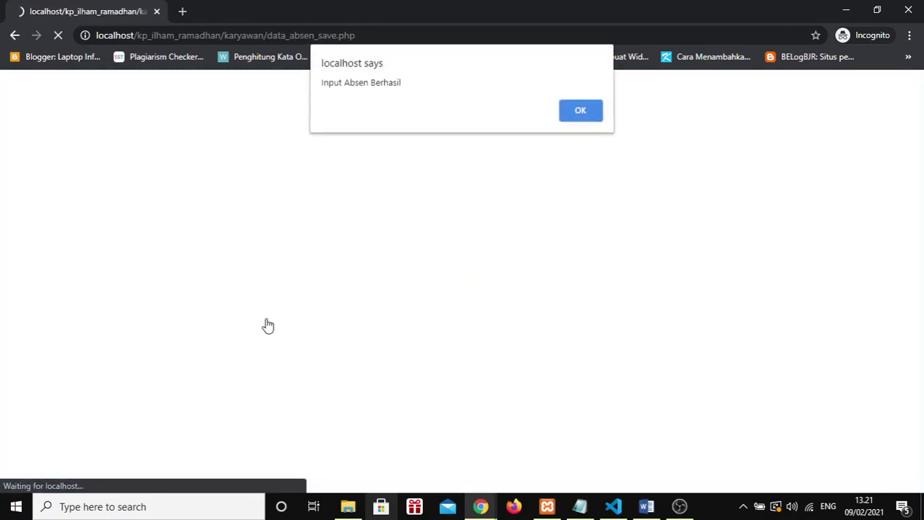
key(Return)
key(alt+Tab)
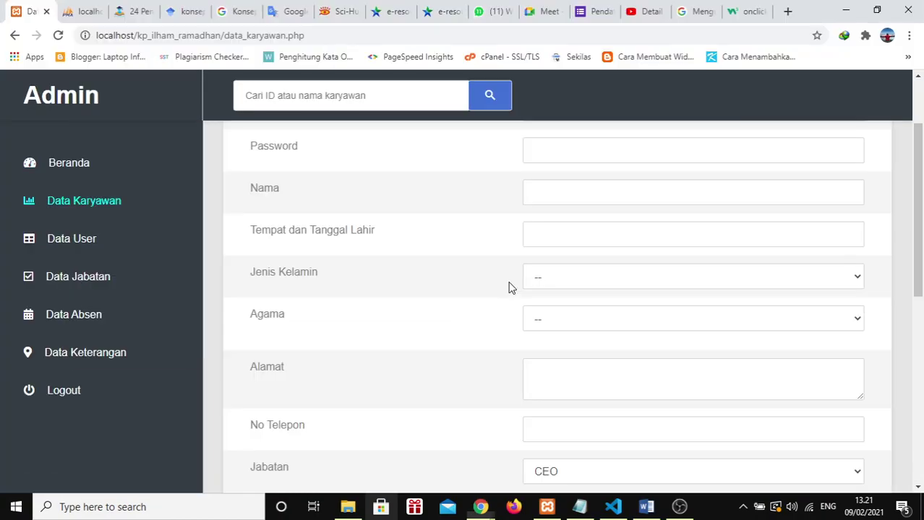
click(113, 315)
scroll(347, 311, down, 3)
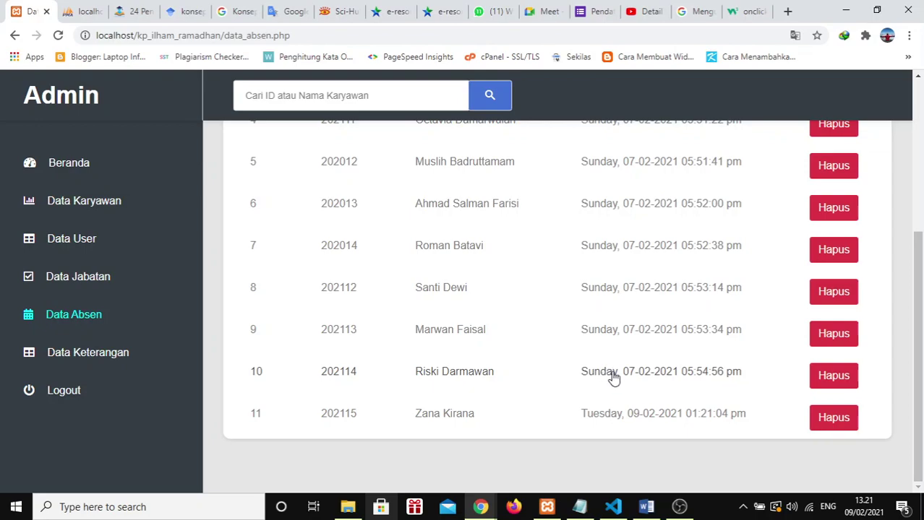
click(86, 201)
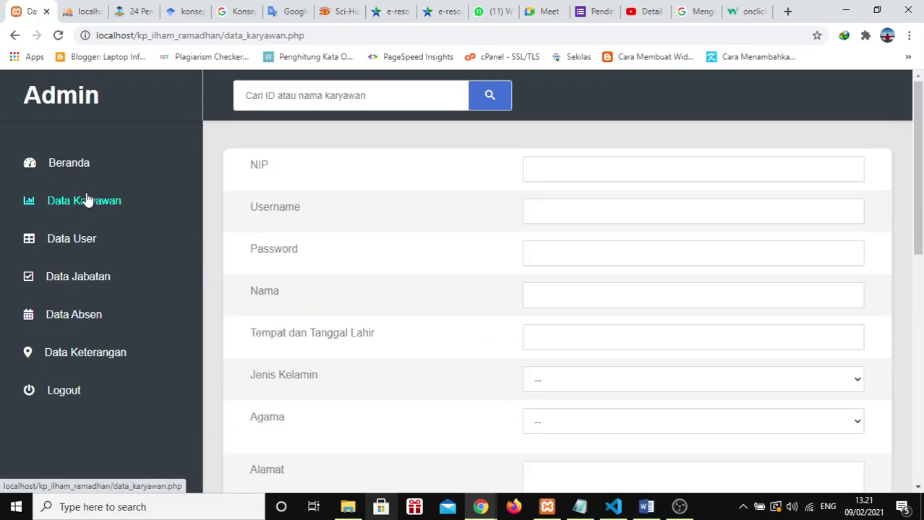
click(74, 318)
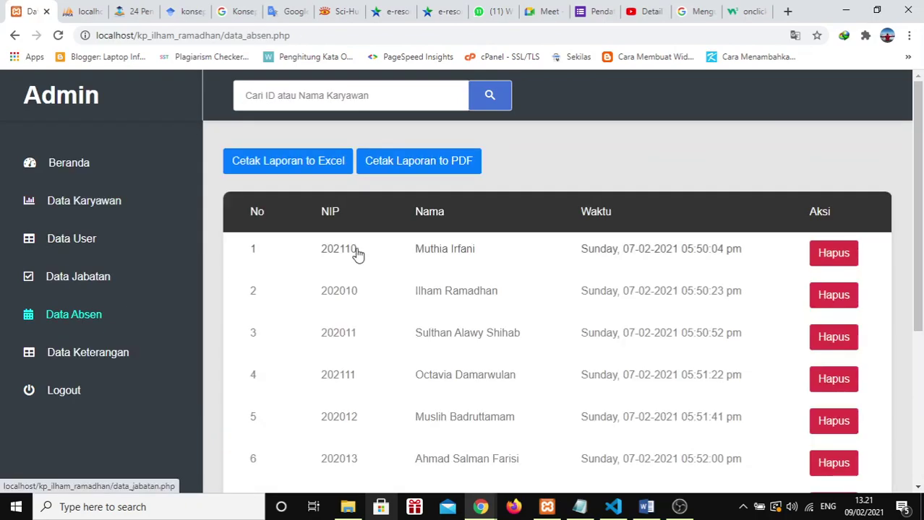
click(305, 171)
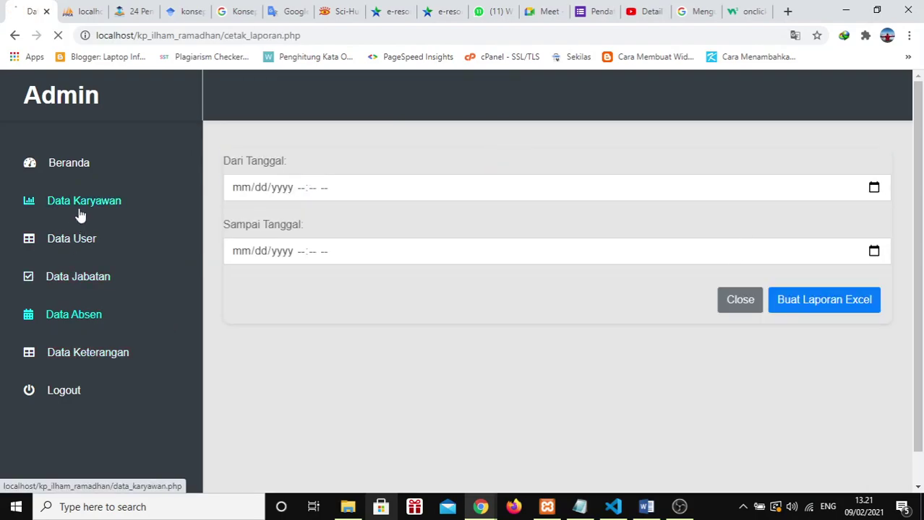
scroll(549, 334, down, 4)
scroll(549, 334, up, 3)
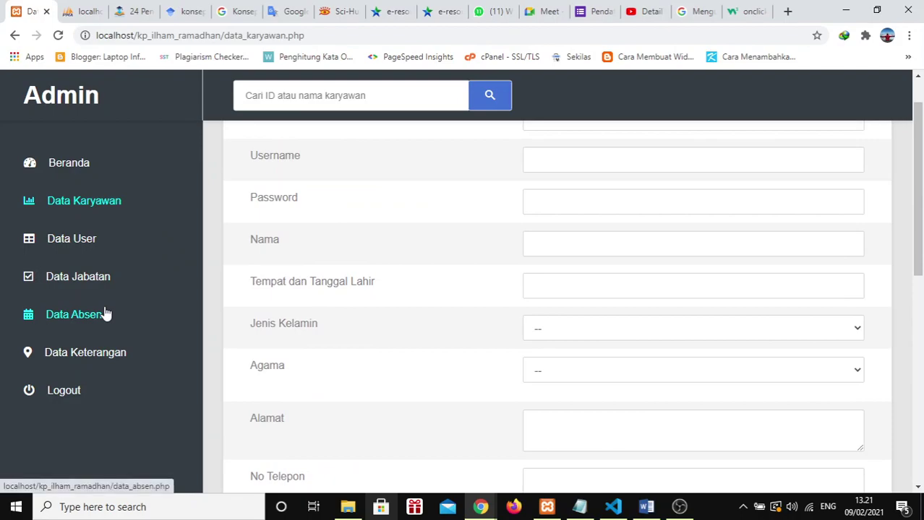
click(105, 315)
scroll(560, 346, down, 5)
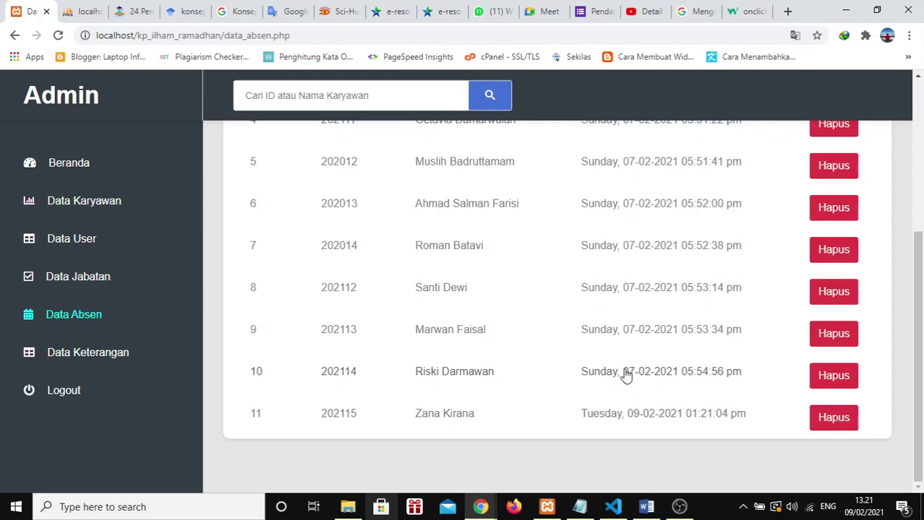
click(84, 204)
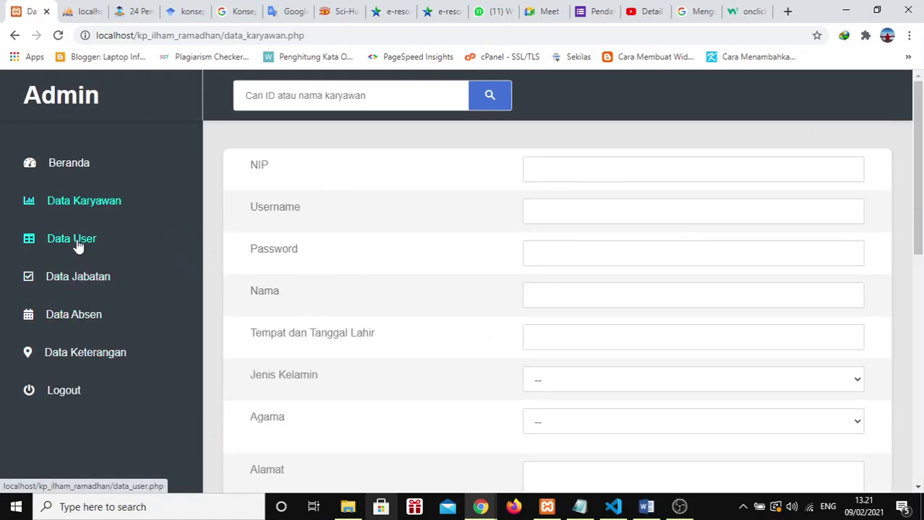
Step: Export the Excel attendance report for February 6–8, 2021 and save the CSV file
click(91, 310)
click(295, 162)
click(873, 188)
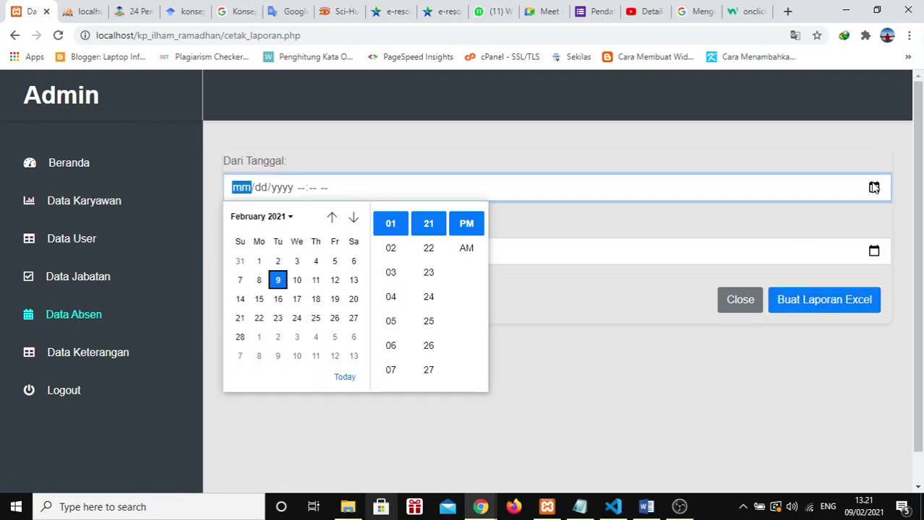
click(352, 263)
click(874, 253)
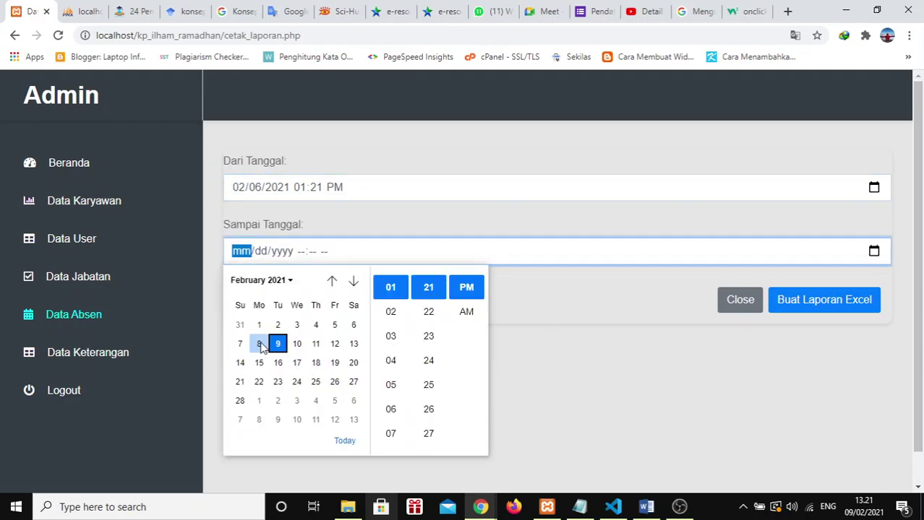
click(259, 344)
click(605, 371)
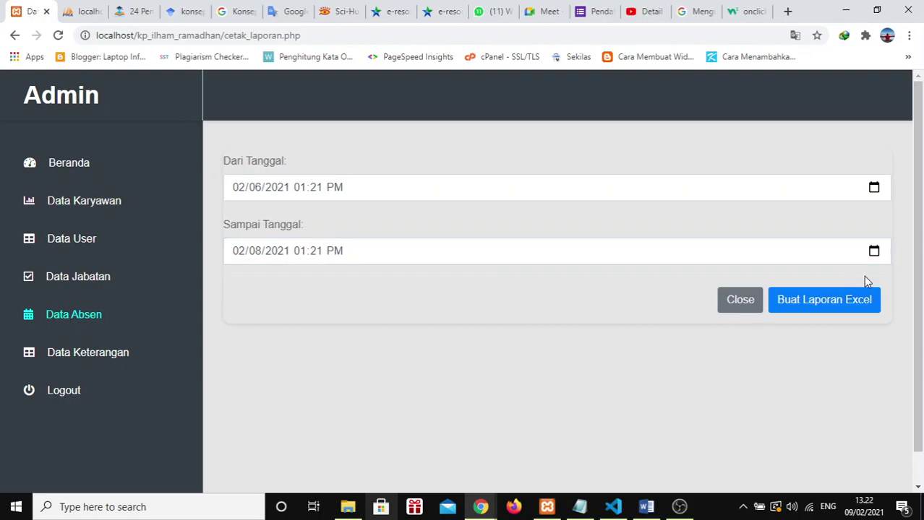
click(875, 251)
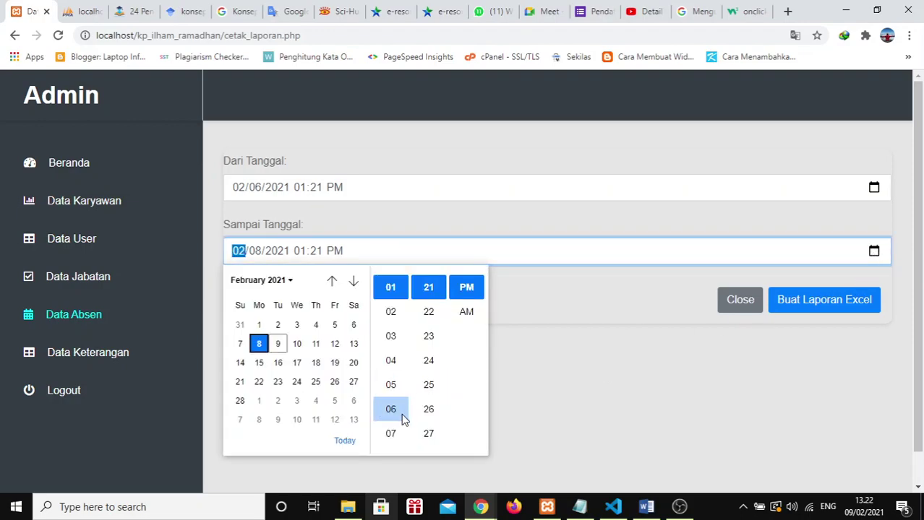
click(677, 337)
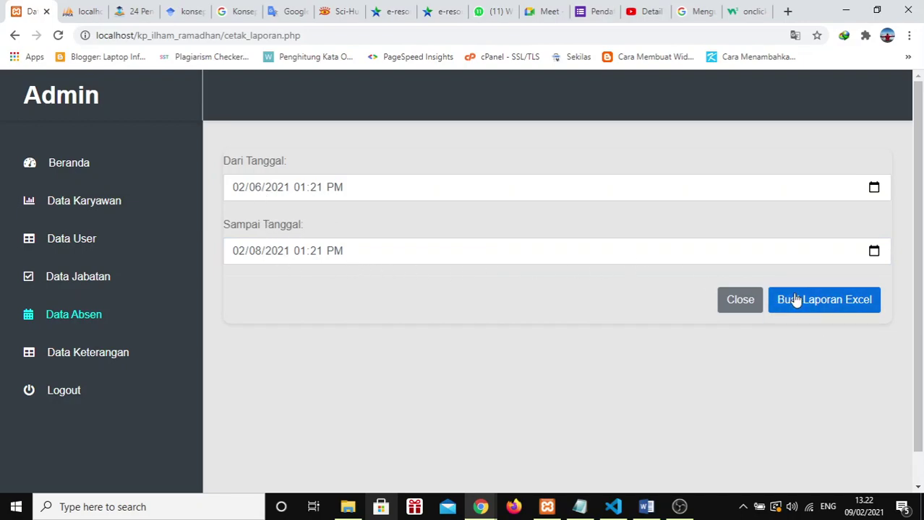
click(816, 299)
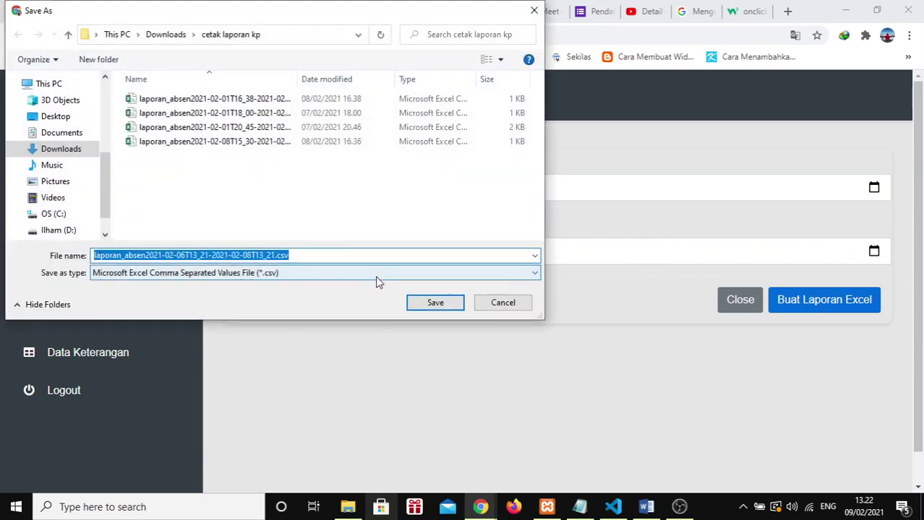
click(448, 301)
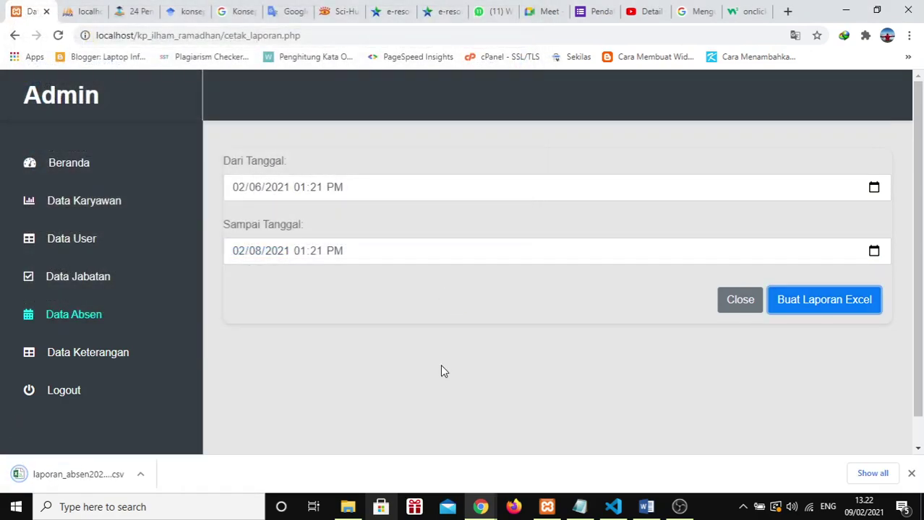
Step: Launch LibreOffice from the search and dismiss the downloads bar
click(224, 510)
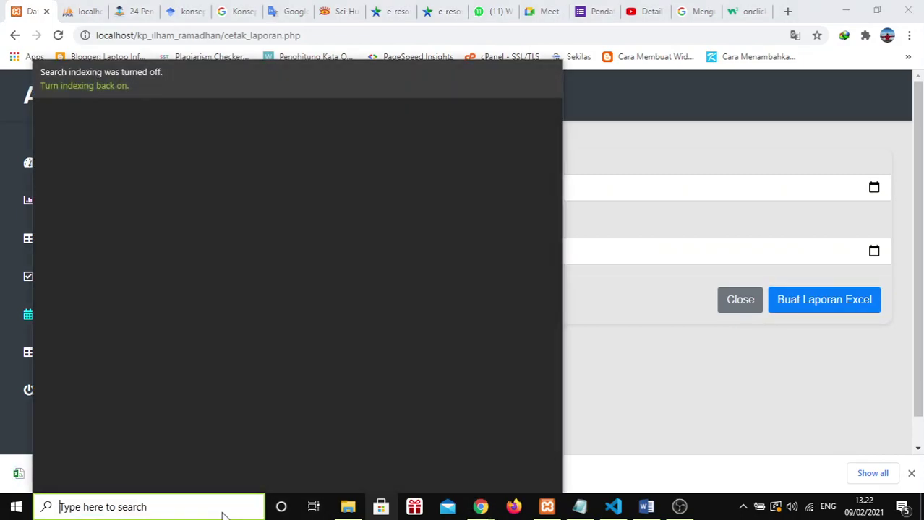
text(li)
key(Escape)
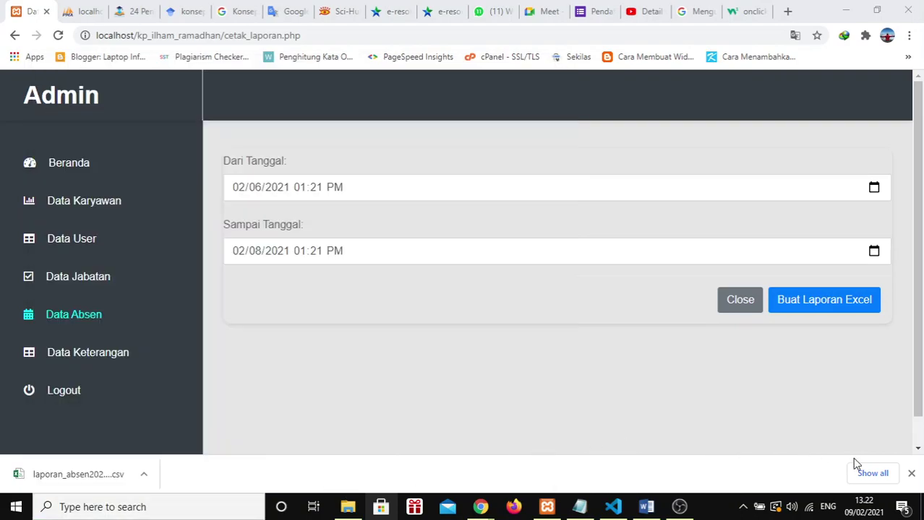
click(911, 473)
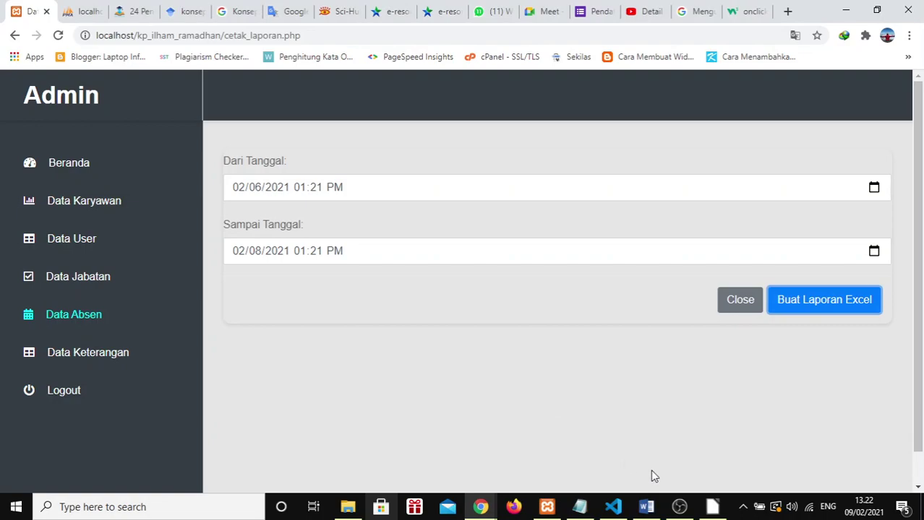
Step: Start a new Calc spreadsheet and import the February 6–8 laporan_absen CSV with default settings
click(714, 509)
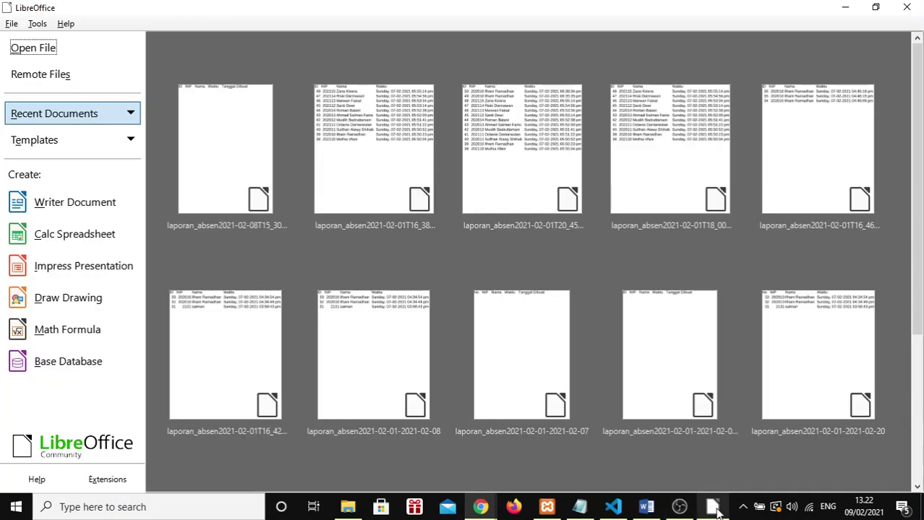
click(52, 232)
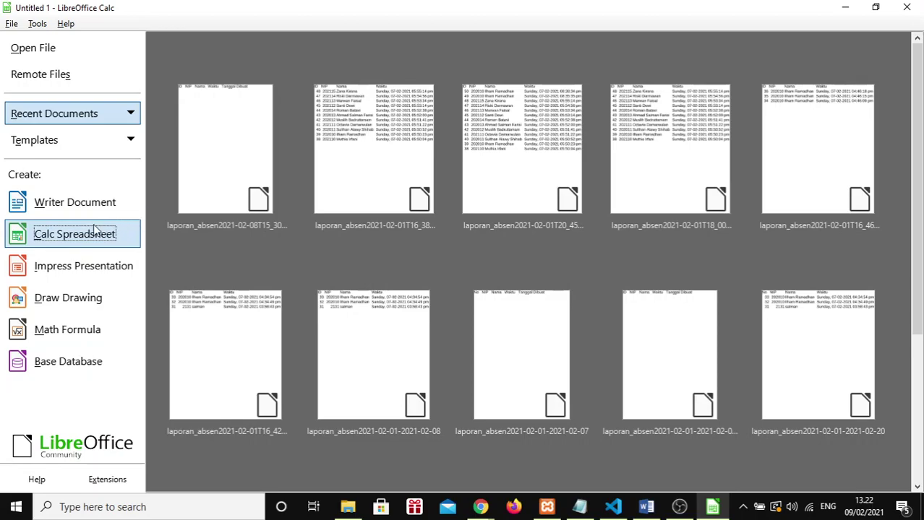
key(Return)
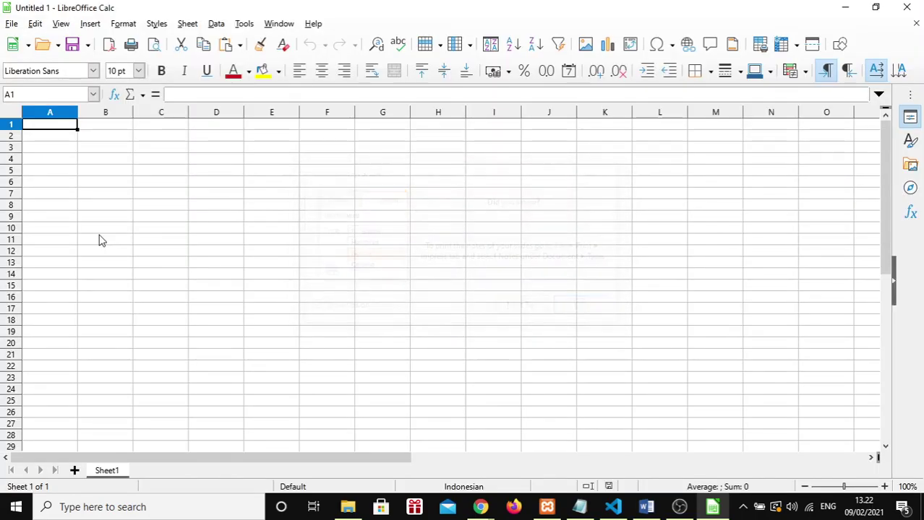
key(ctrl+o)
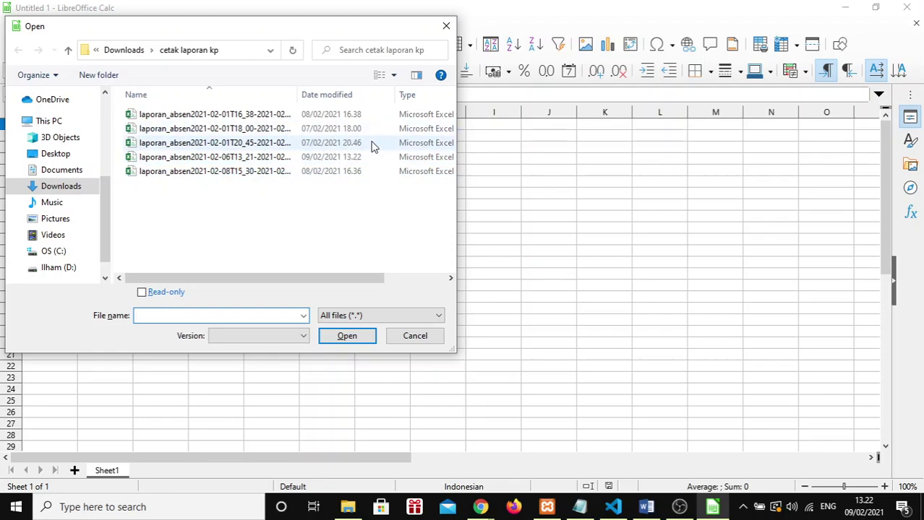
double_click(346, 159)
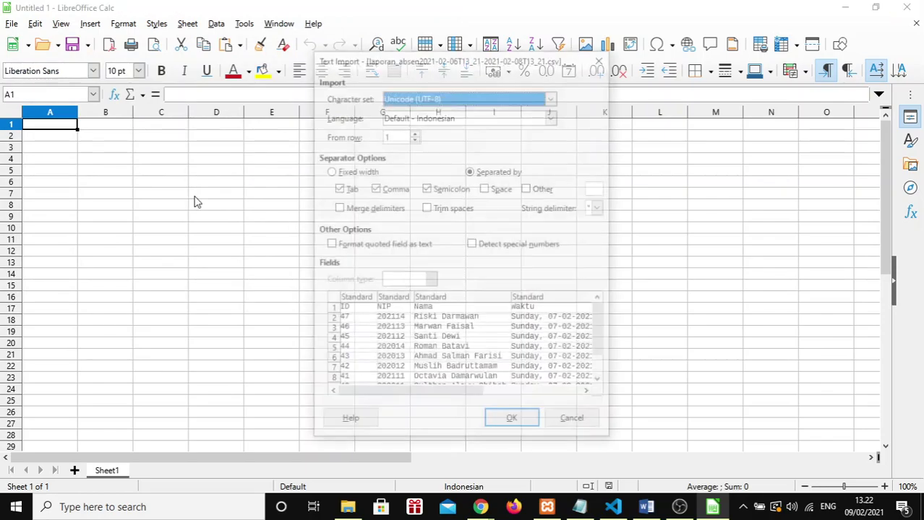
click(535, 426)
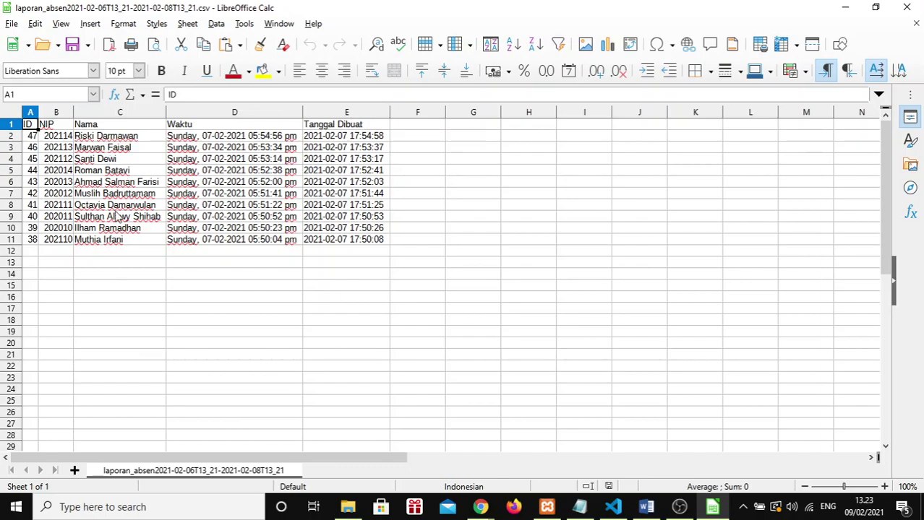
Step: Back in the browser, open the Cetak Laporan to Excel form from Data Absen
key(alt+Tab)
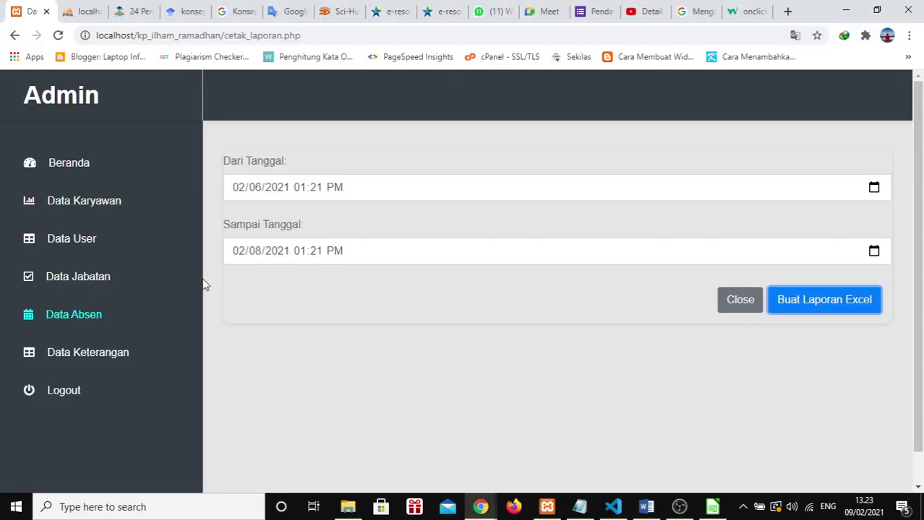
click(78, 318)
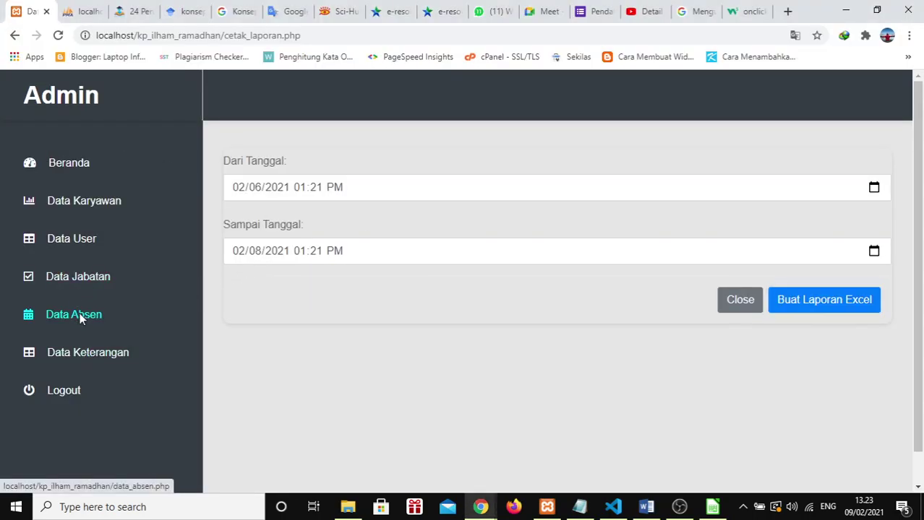
scroll(539, 417, down, 4)
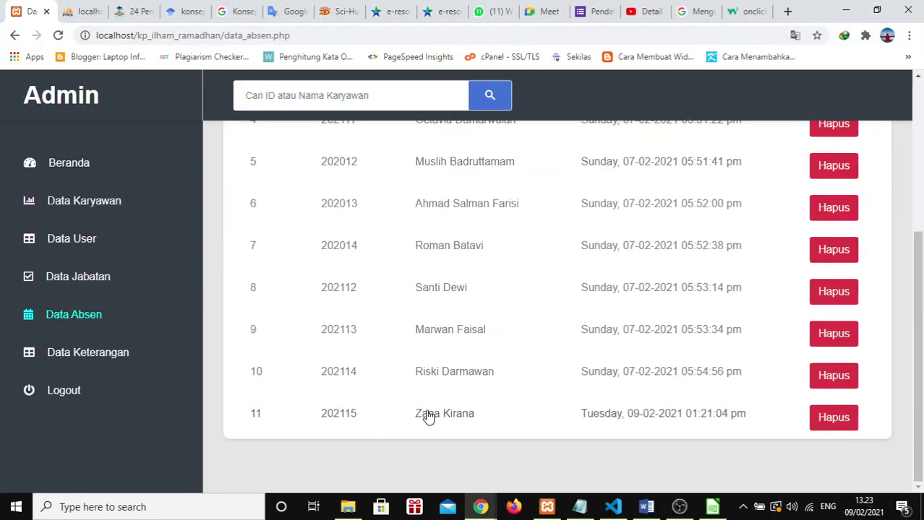
click(87, 203)
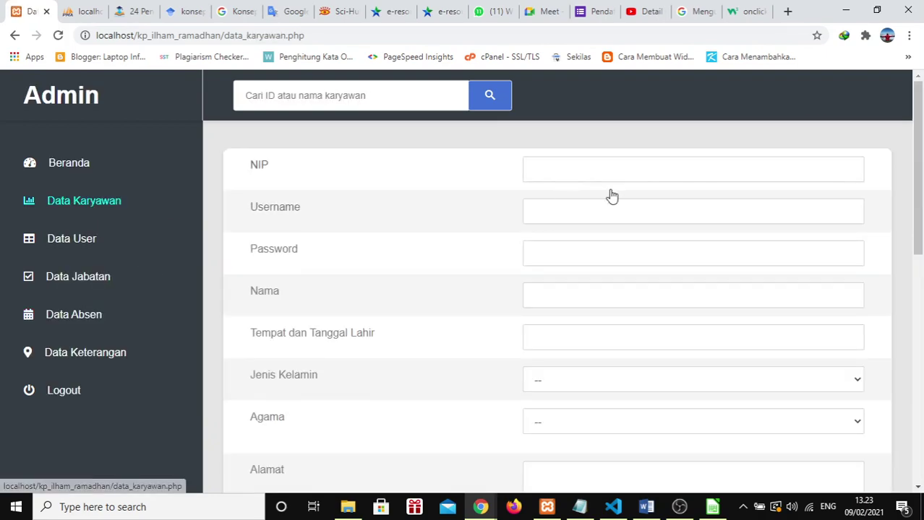
click(99, 313)
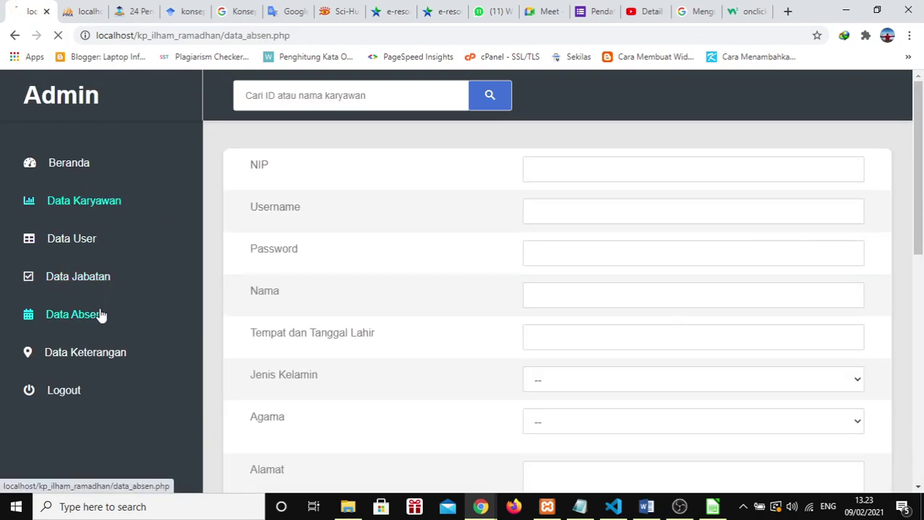
click(313, 171)
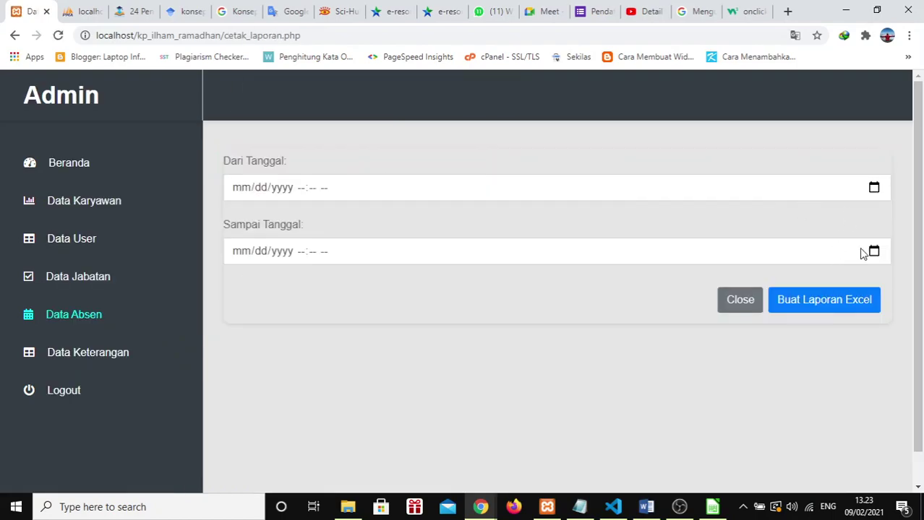
Step: Set the report range to February 6 through February 10 and generate the Excel report
click(872, 188)
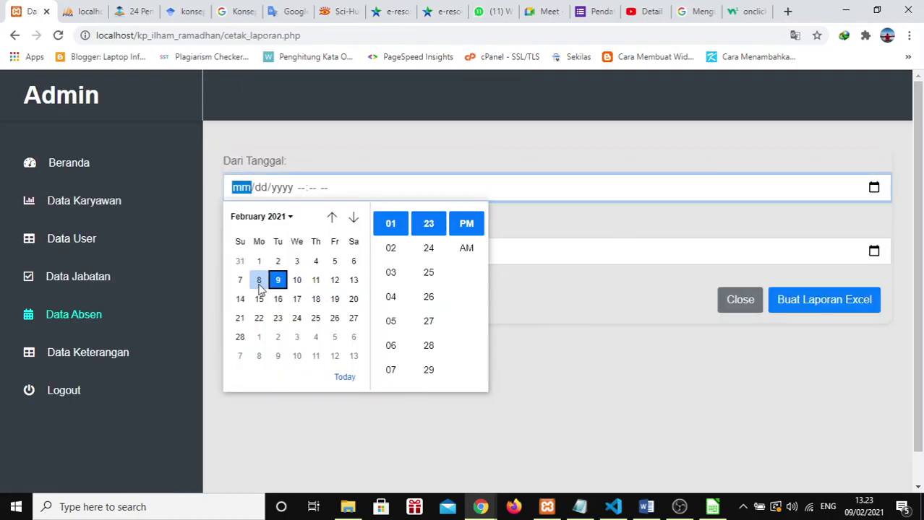
click(353, 262)
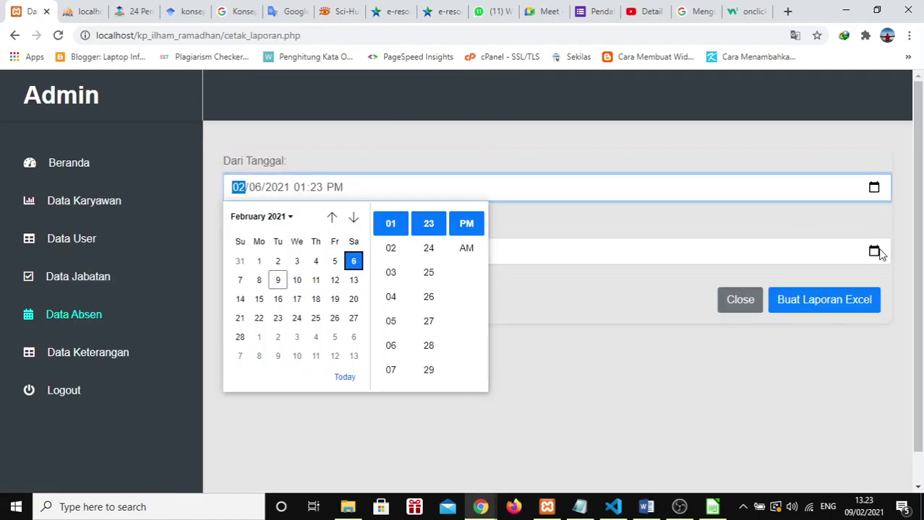
click(877, 252)
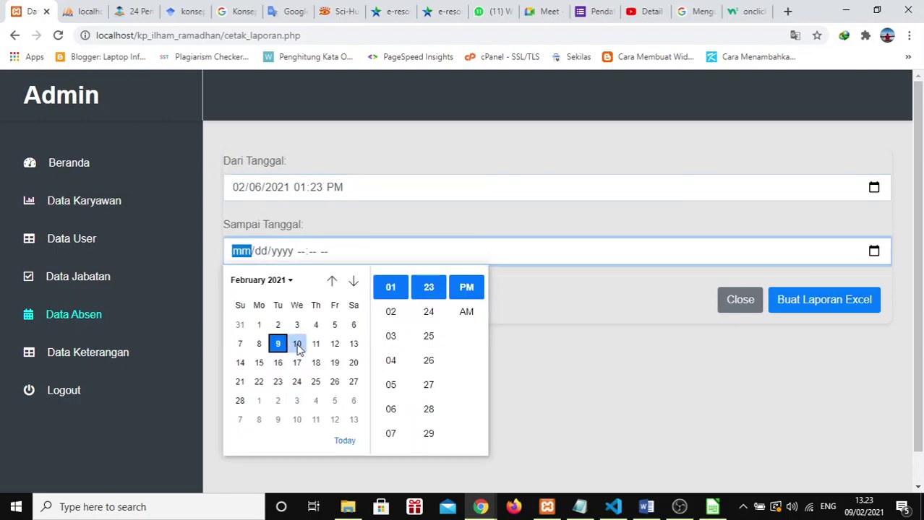
click(297, 345)
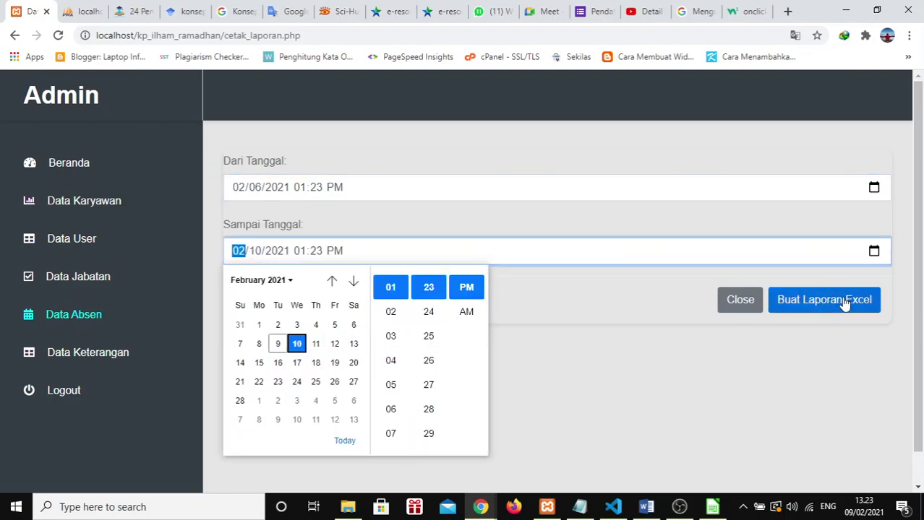
click(345, 442)
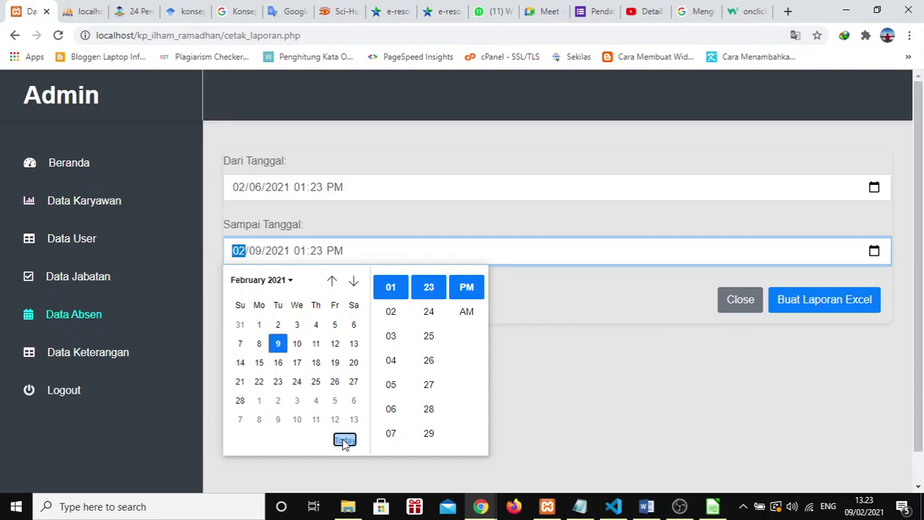
click(297, 344)
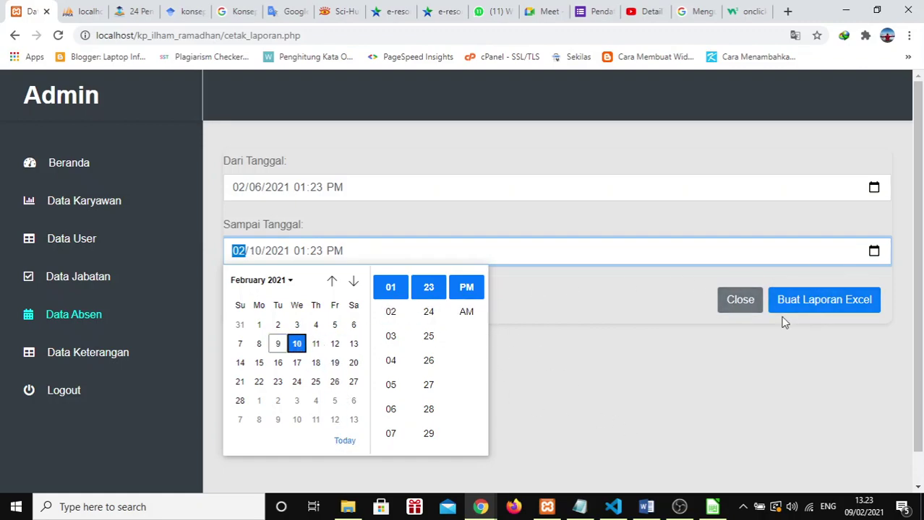
click(815, 310)
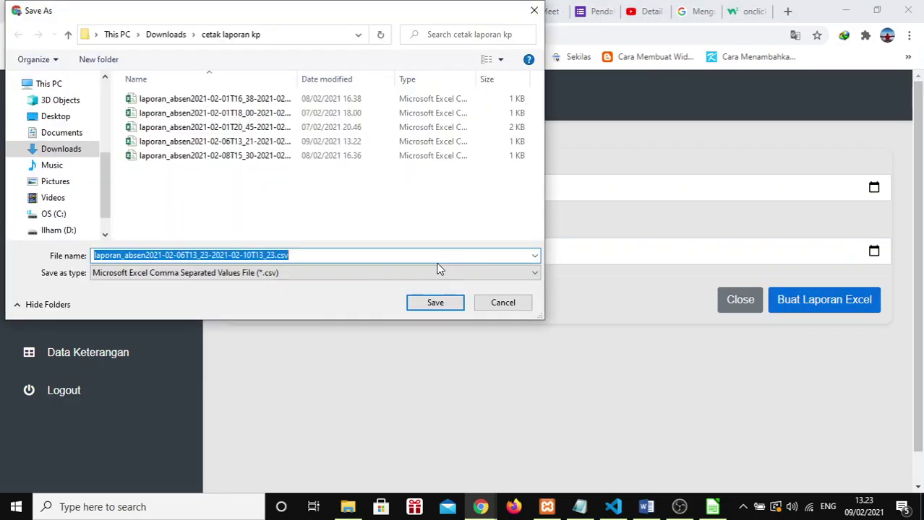
Step: Save the February 6–10 report CSV and open the 06T13_23 file in Calc
click(434, 308)
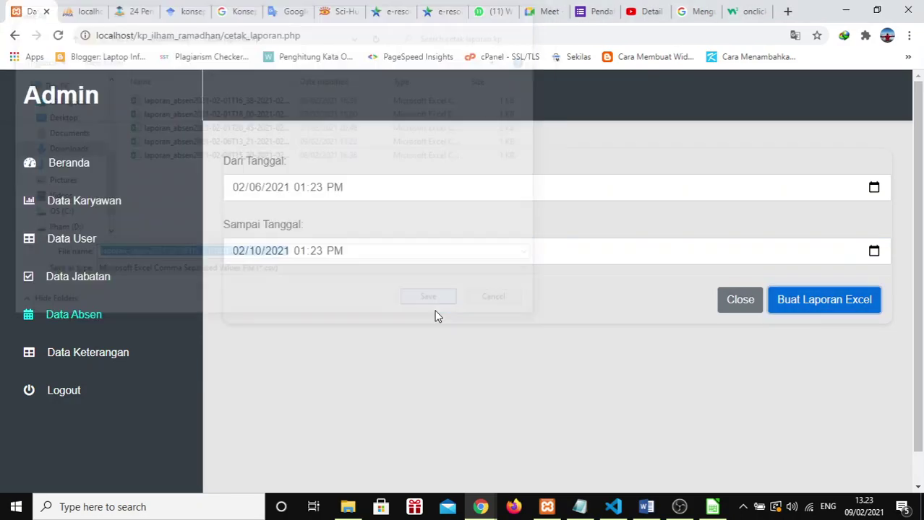
key(alt+Tab)
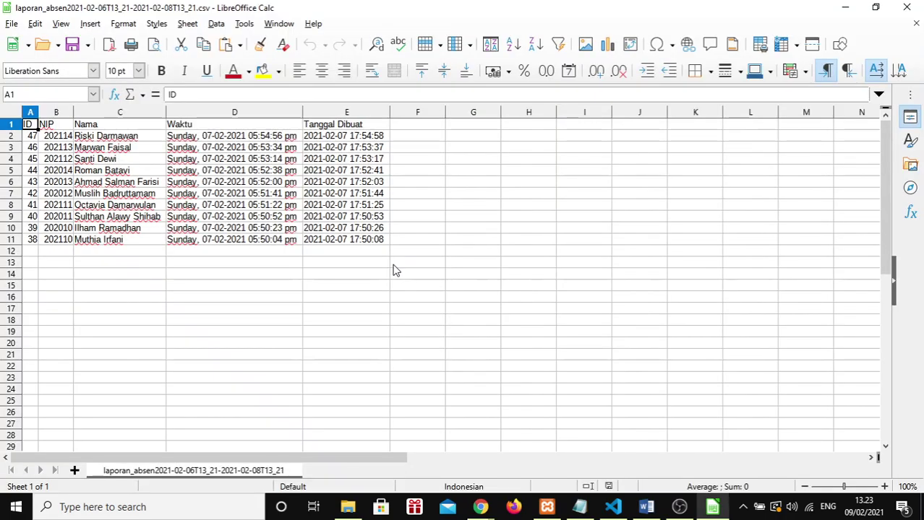
key(ctrl+o)
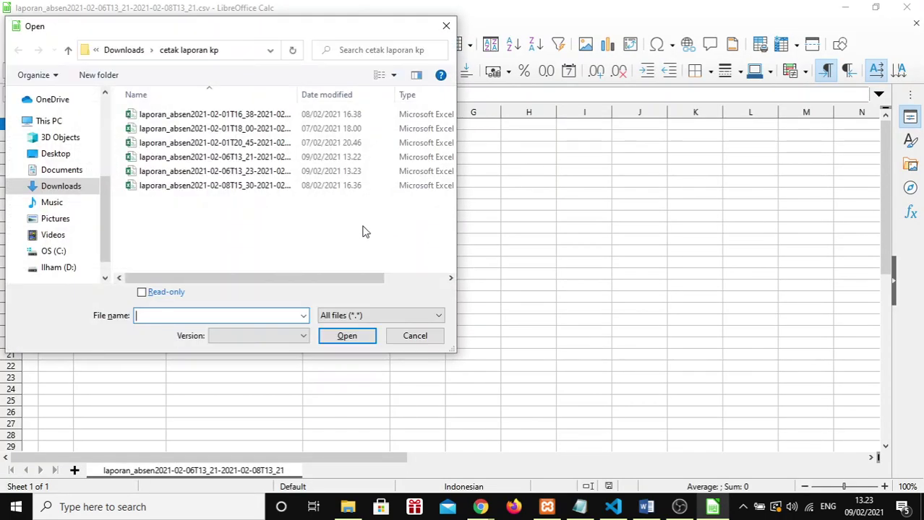
double_click(360, 173)
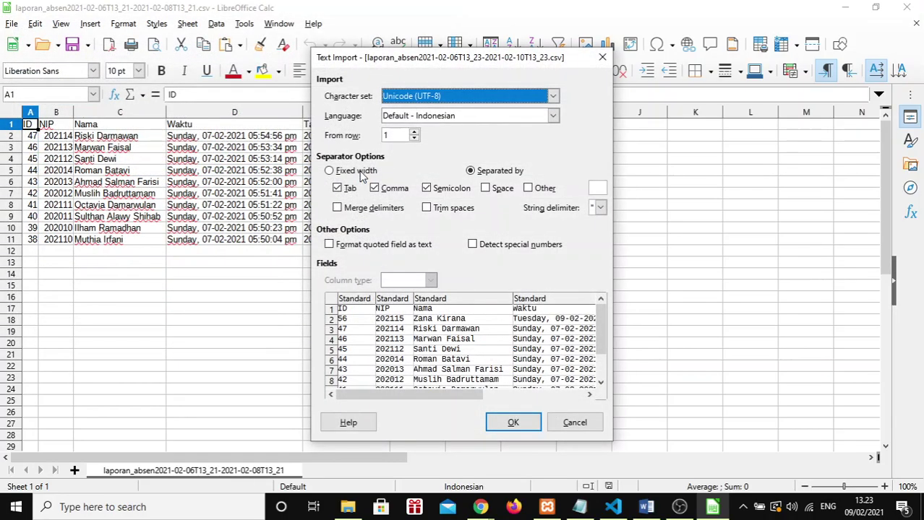
click(531, 419)
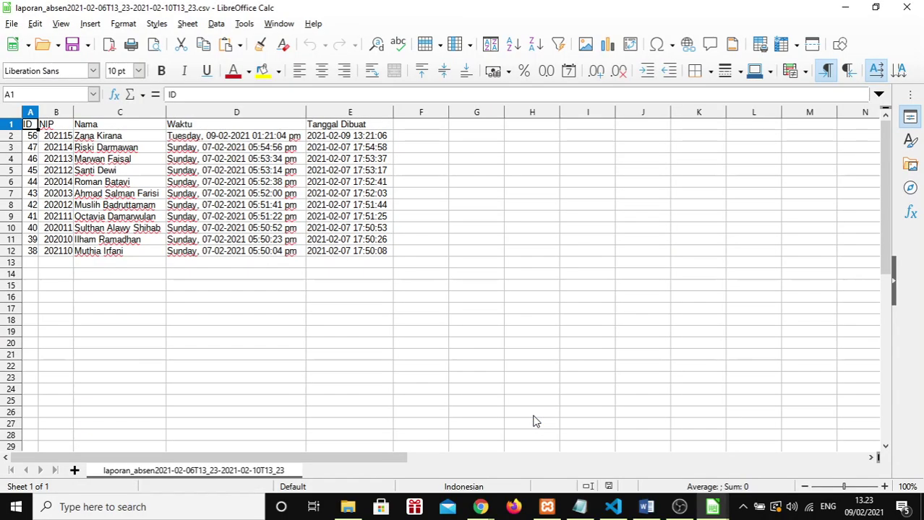
Step: Inspect the first data row, select creation dates E2:E12, then return to the browser
click(99, 140)
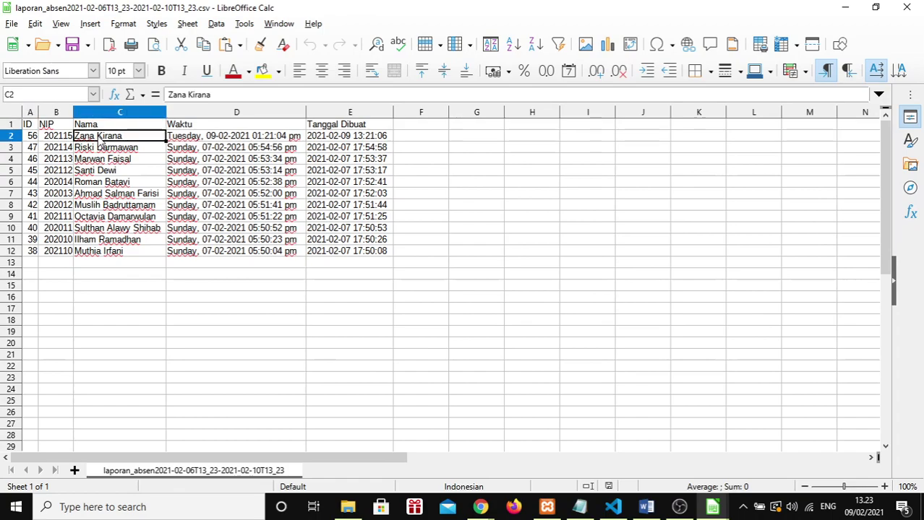
click(218, 137)
click(340, 137)
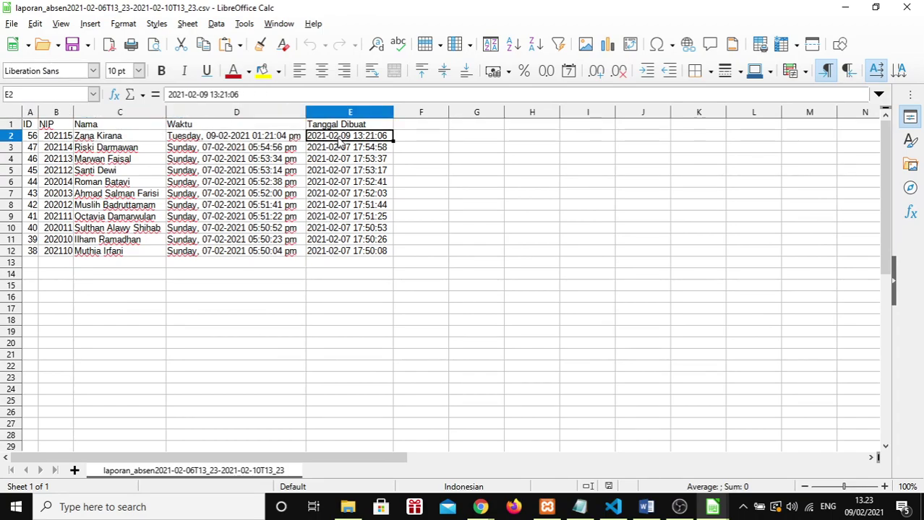
drag(370, 257, 339, 140)
key(alt+Tab)
key(alt+Tab)
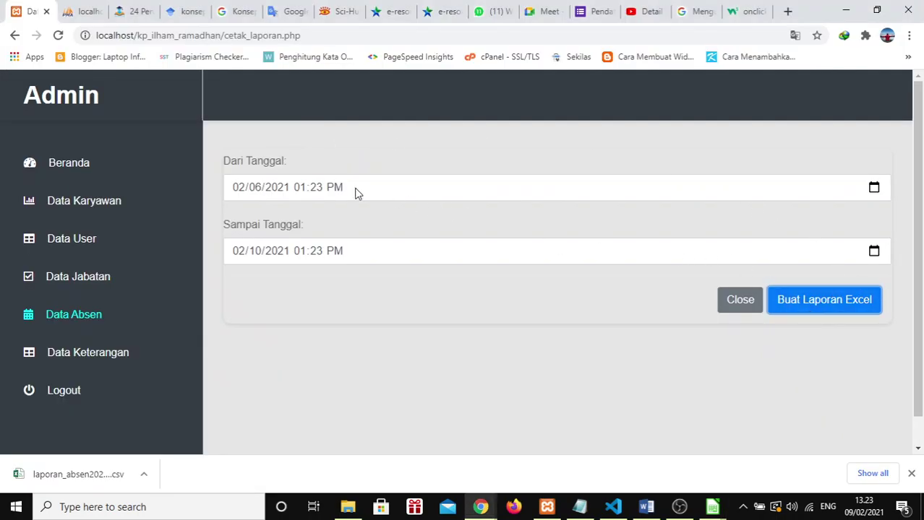
key(alt+Tab)
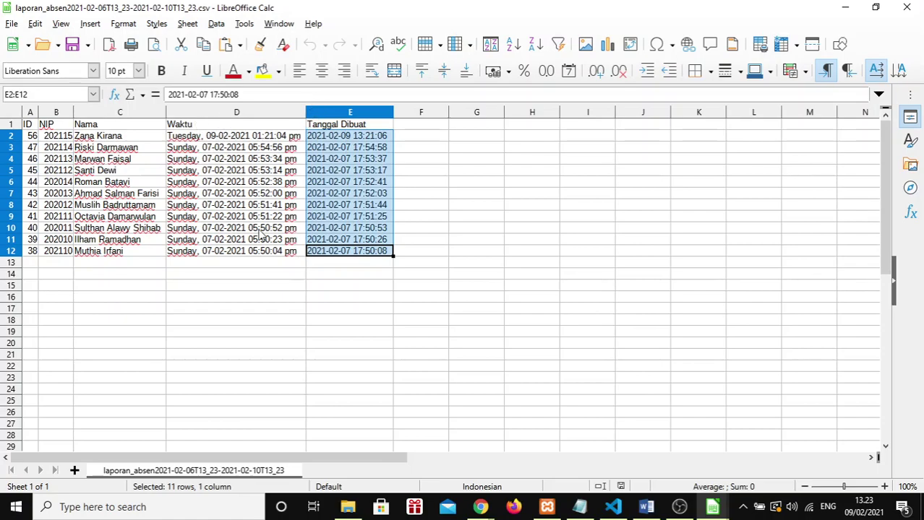
key(alt+Tab)
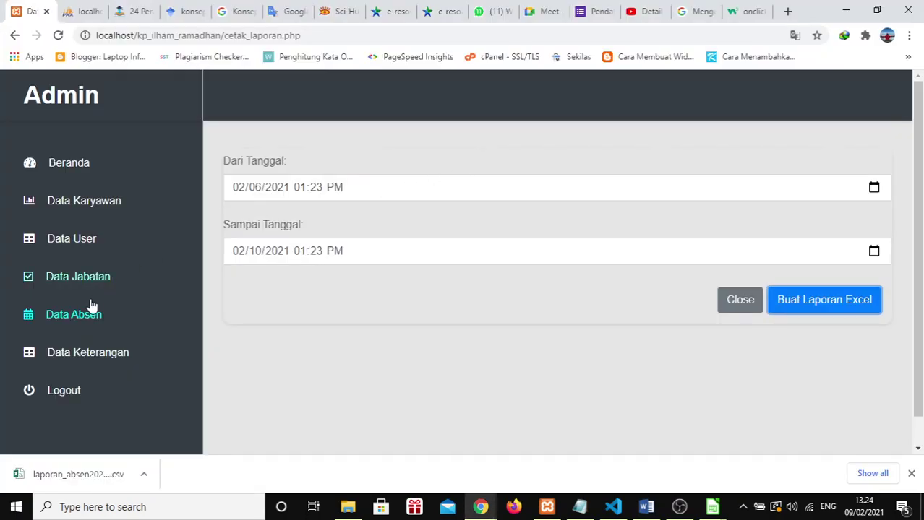
Step: From Data Absen, generate the PDF attendance report for February 6 to February 10, 2021
click(91, 310)
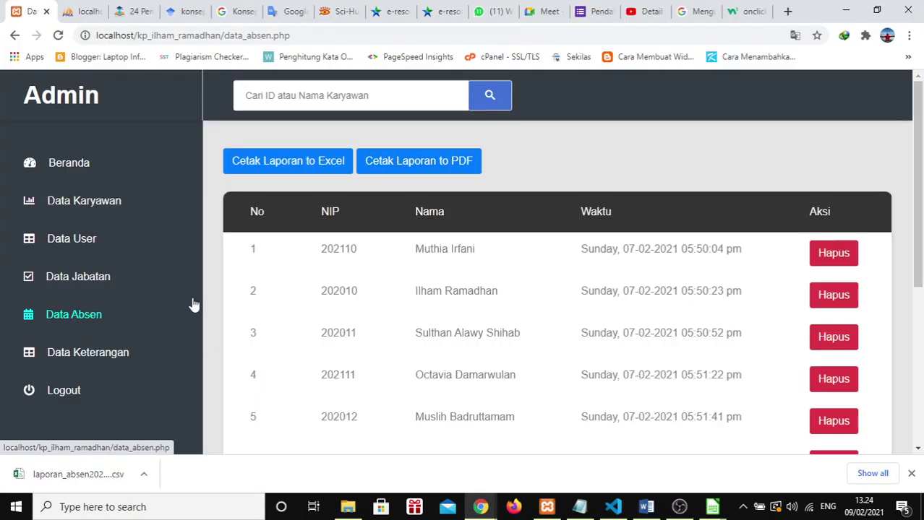
click(423, 171)
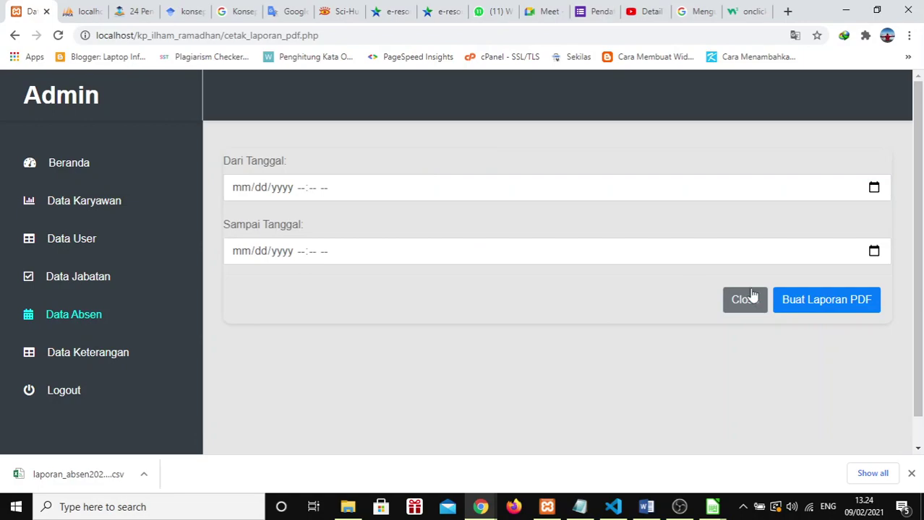
click(874, 189)
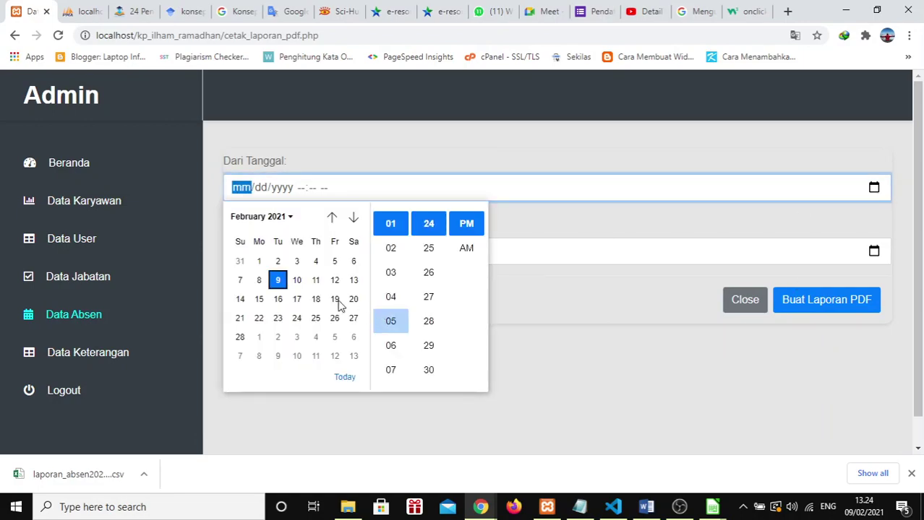
click(353, 264)
click(874, 251)
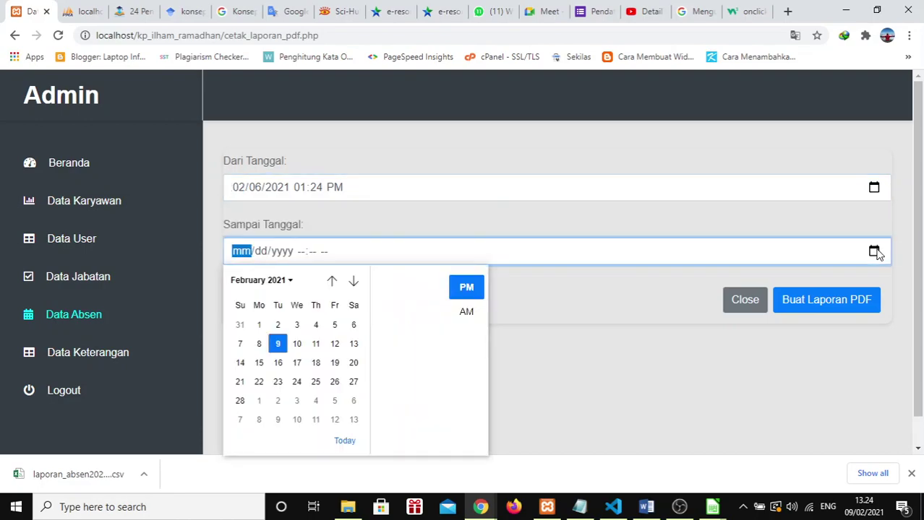
click(298, 345)
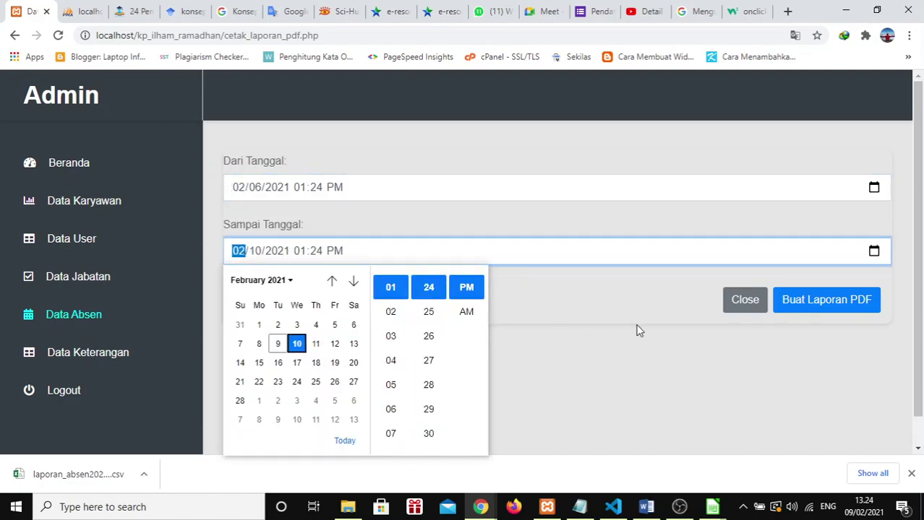
click(635, 328)
click(827, 299)
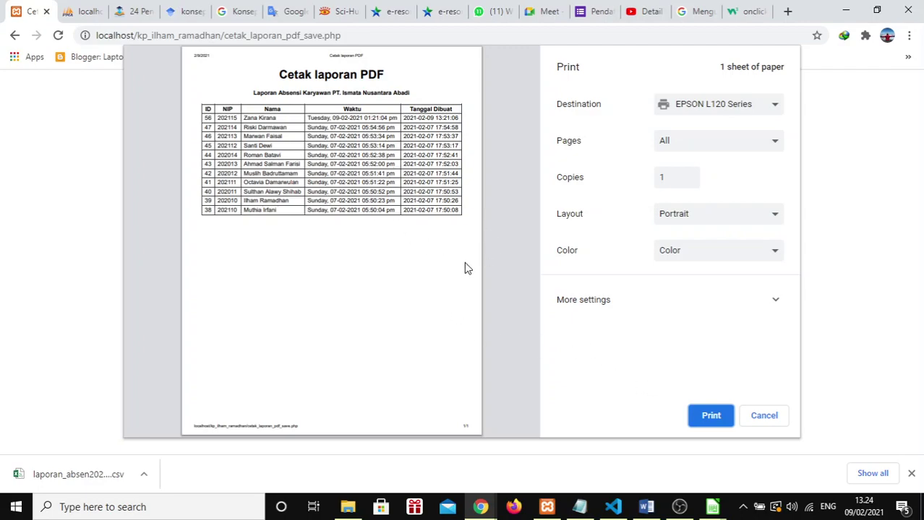
Step: Cancel the print dialog, then select and clear all text on the Cetak laporan PDF page
click(770, 426)
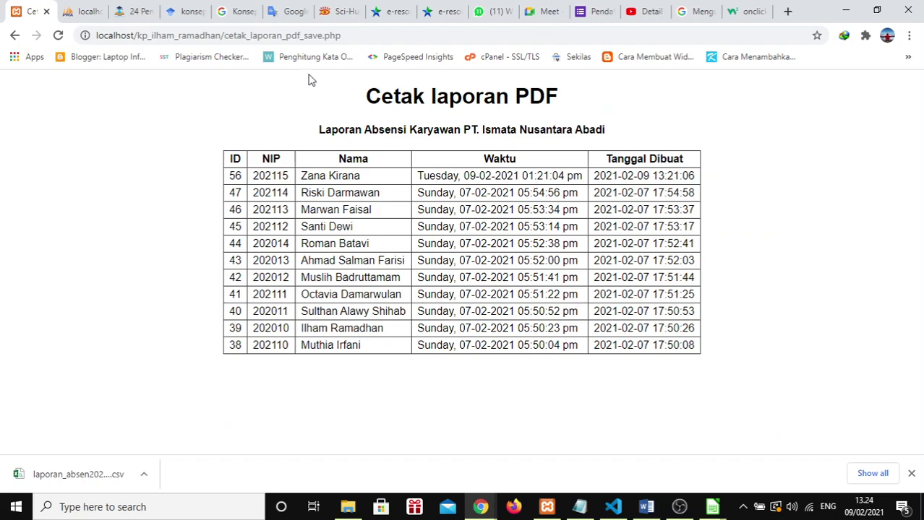
key(ctrl+a)
click(802, 367)
Step: Review the report table by highlighting the first row's values and the top rows' time entries
drag(243, 181, 678, 176)
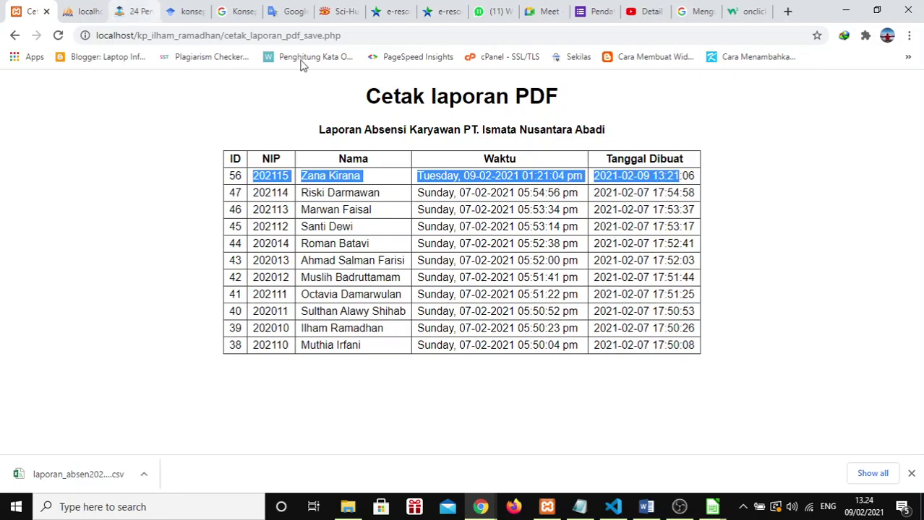
click(510, 241)
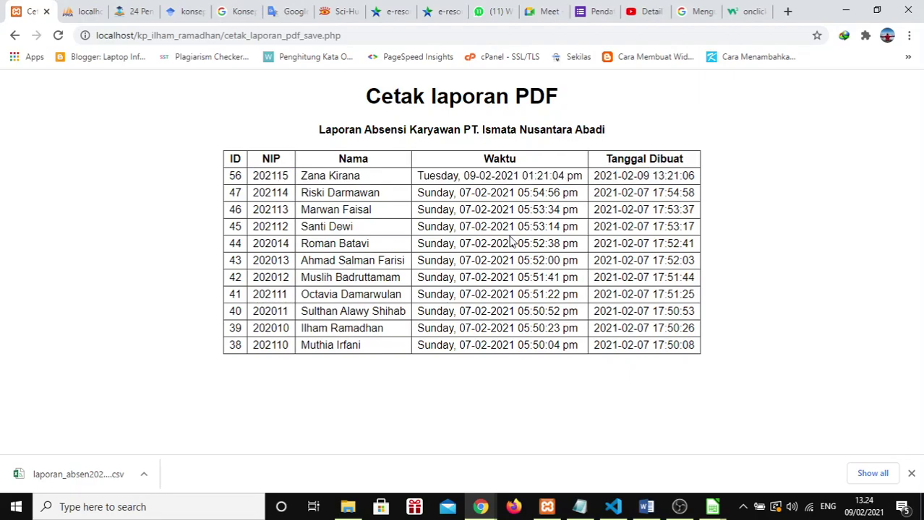
drag(419, 178, 514, 227)
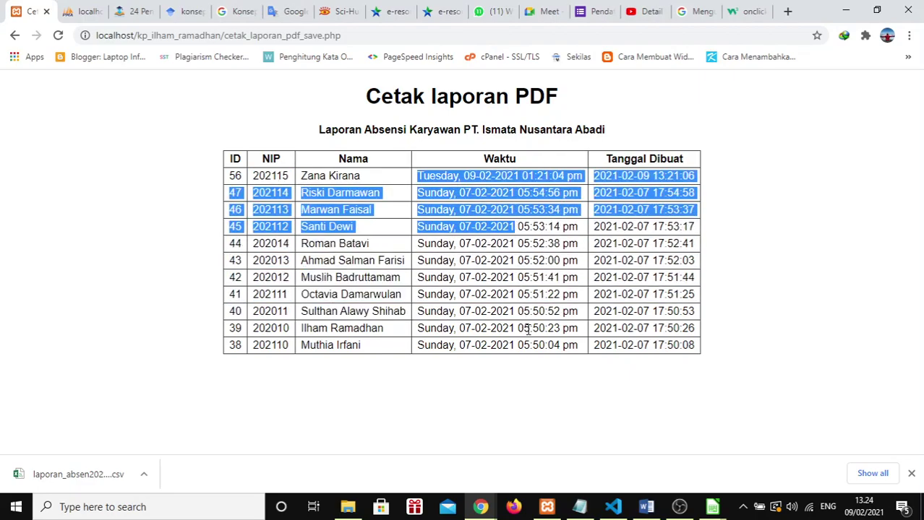
click(526, 362)
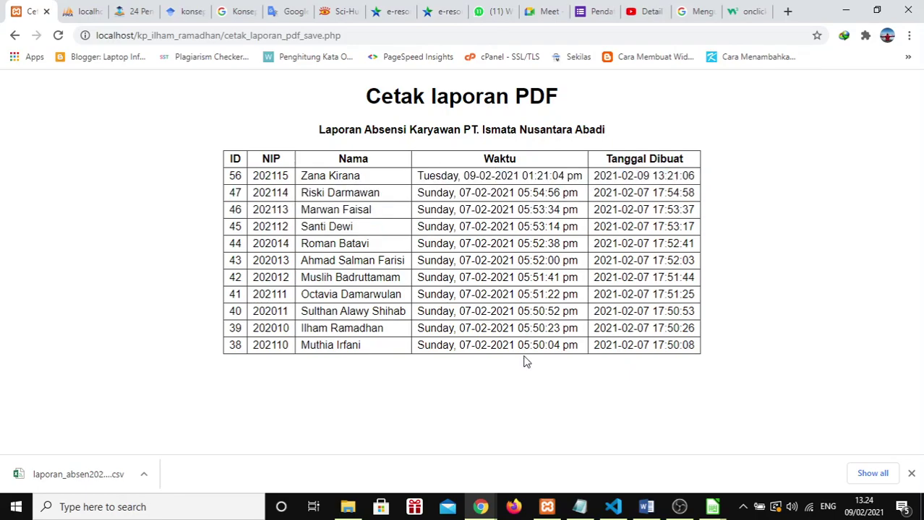